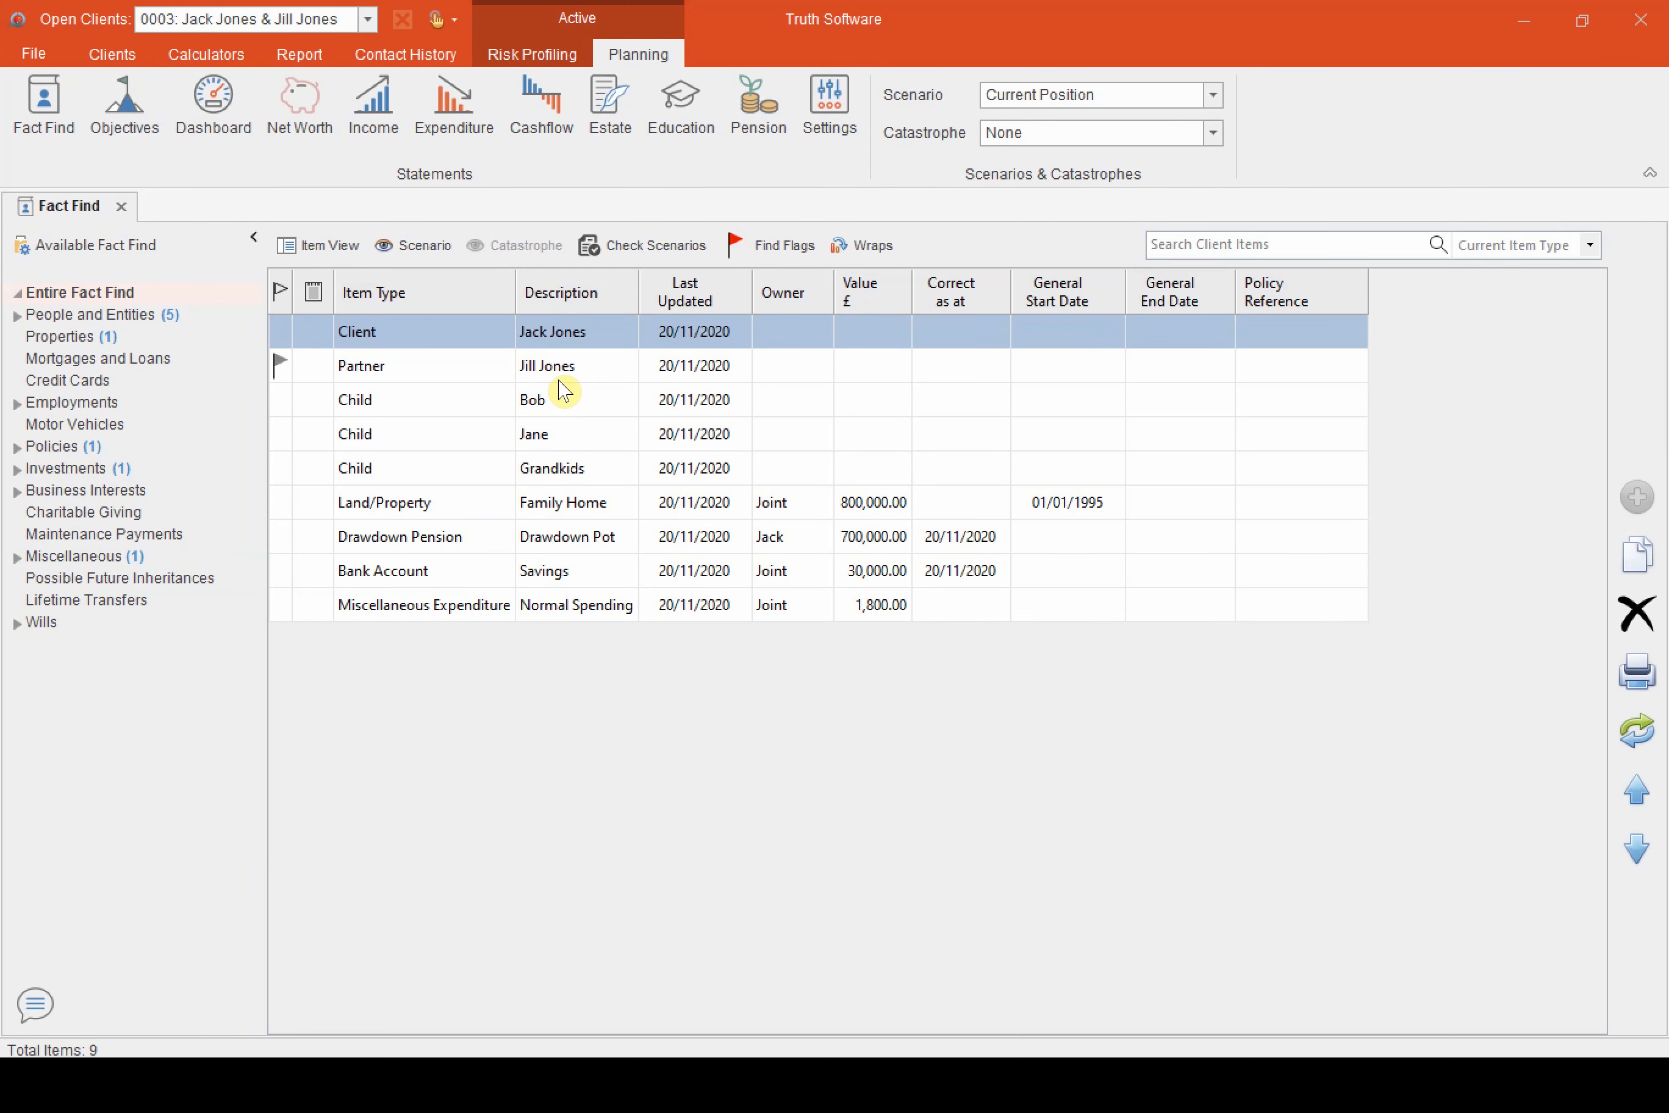
Review the savings, drawdown pot and family home entries in the net worth statement for the current position
left_click(321, 119)
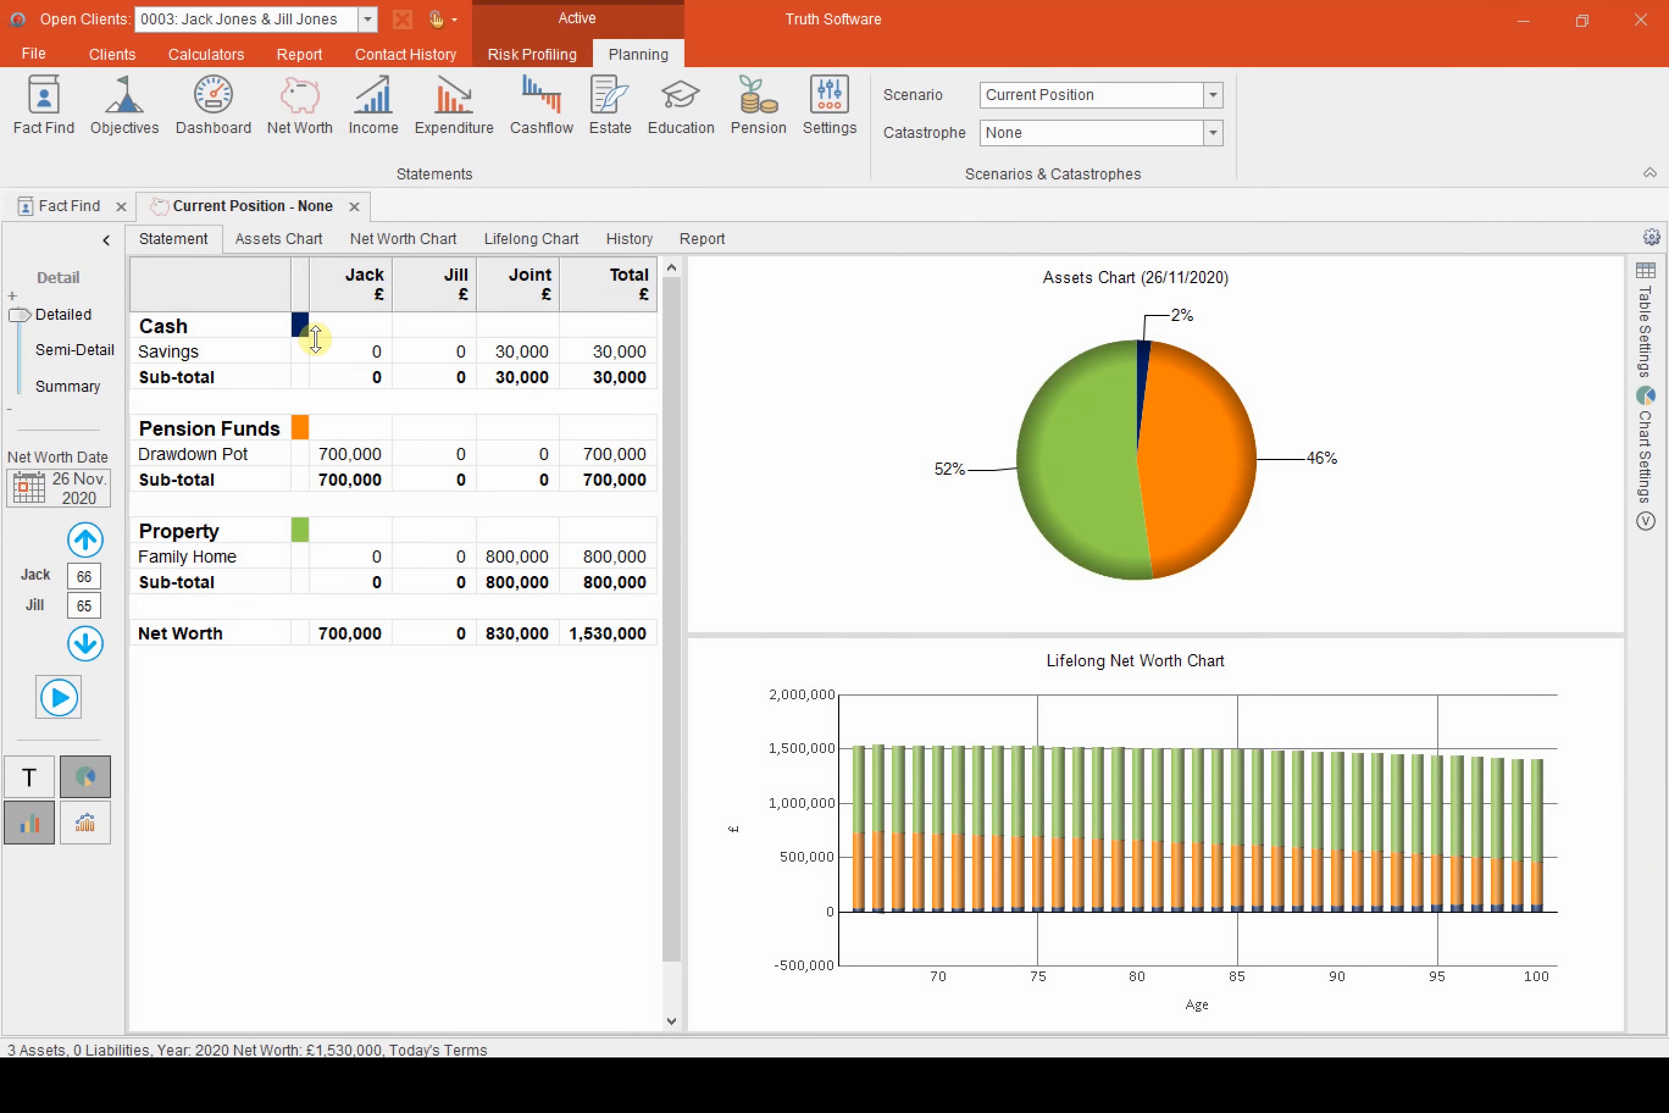
left_click(332, 355)
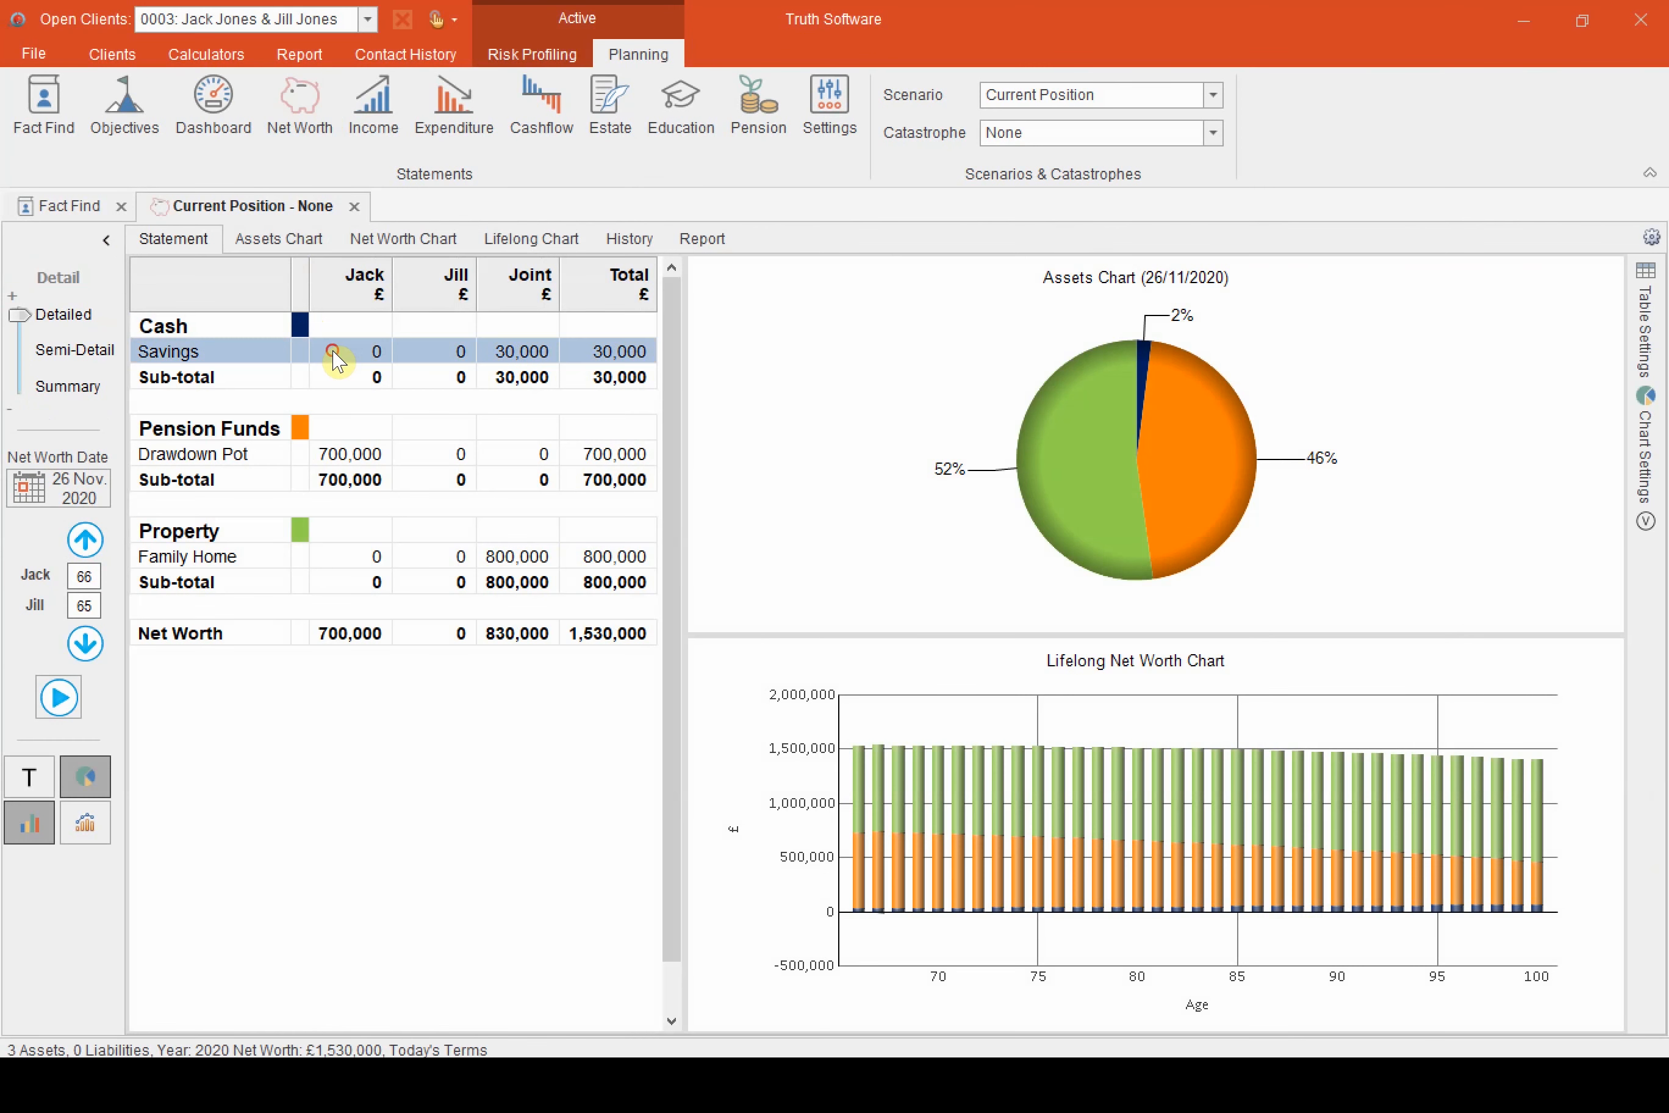
left_click(349, 458)
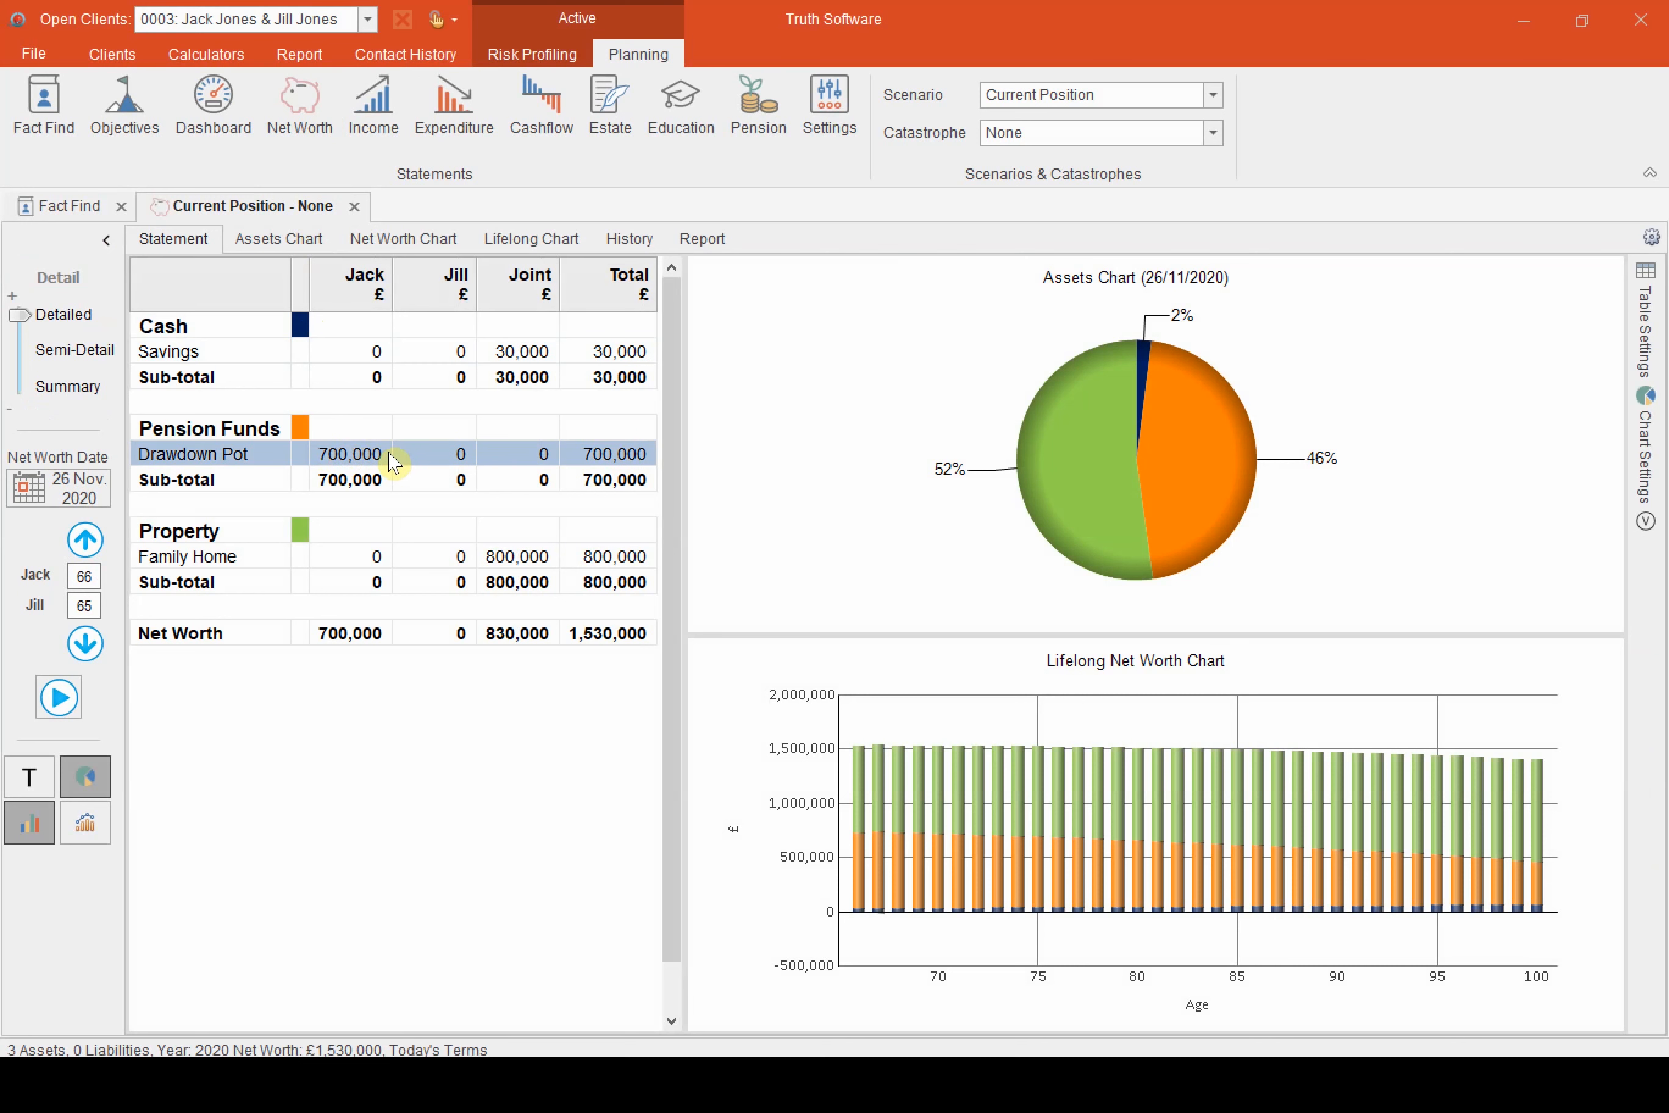
left_click(377, 565)
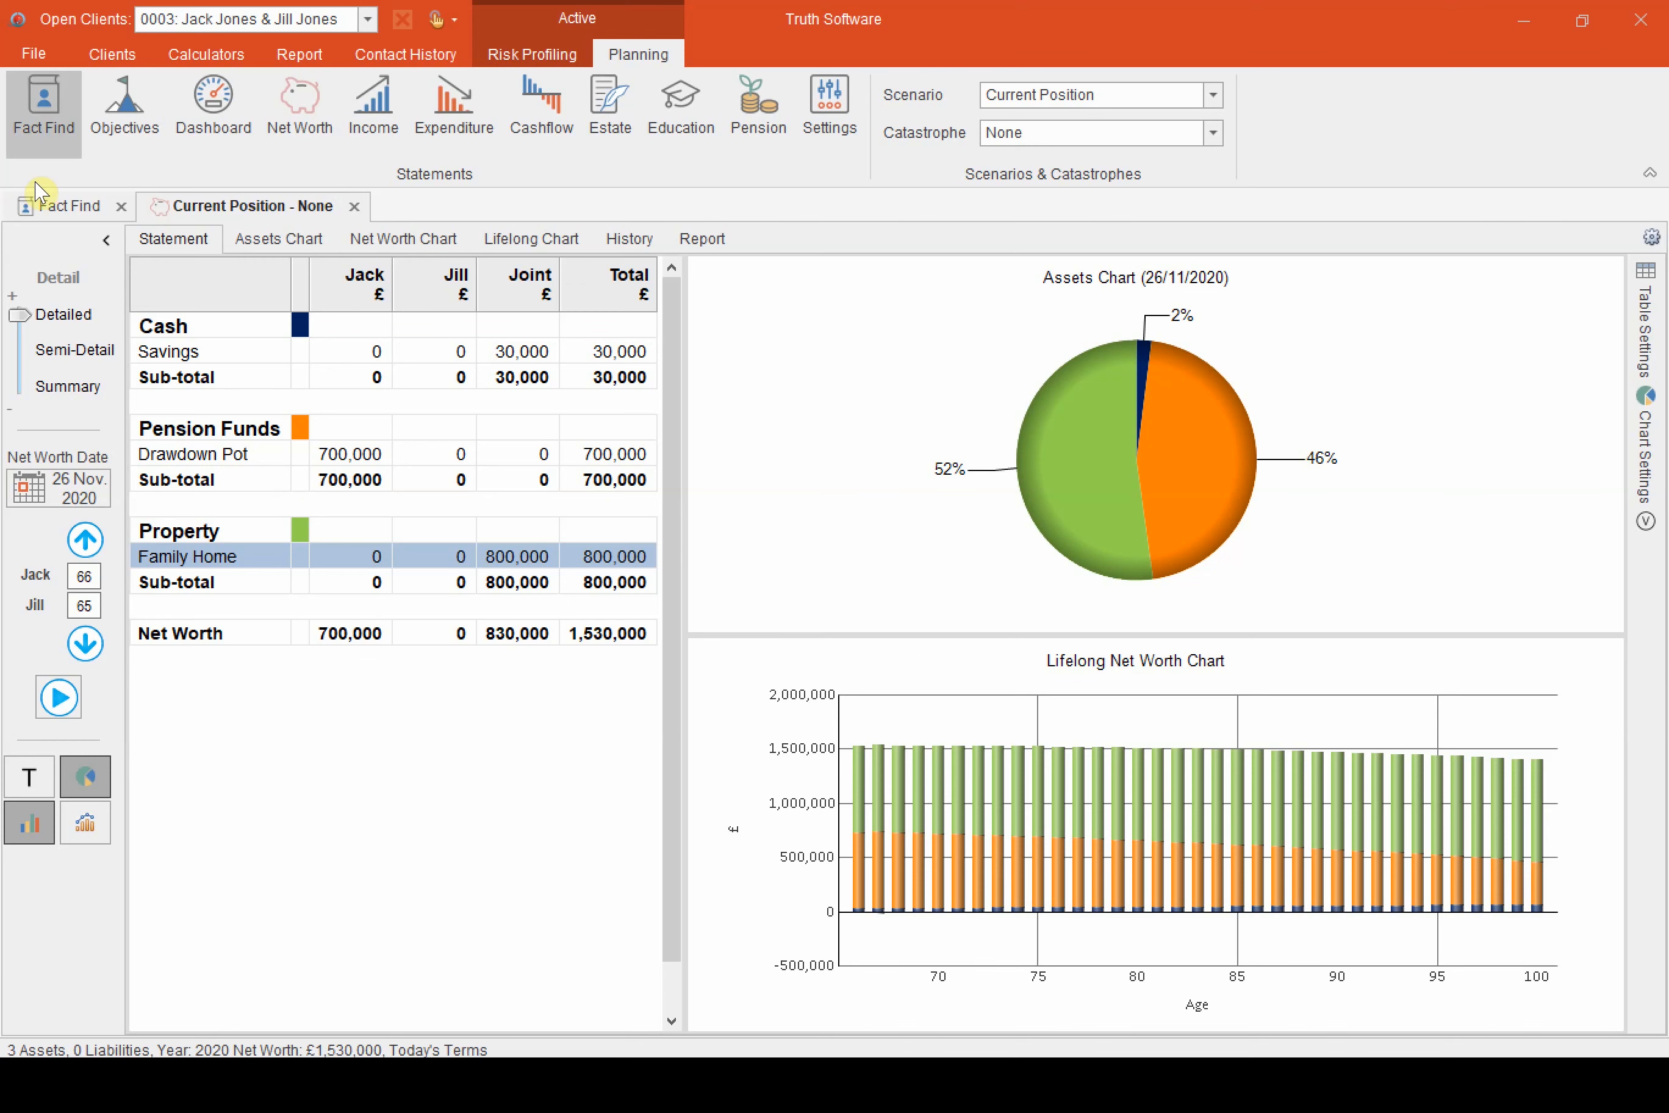
Add a new mortgage/loan item in the fact find, open its details and set its last updated date to 26/11/2020
left_click(59, 210)
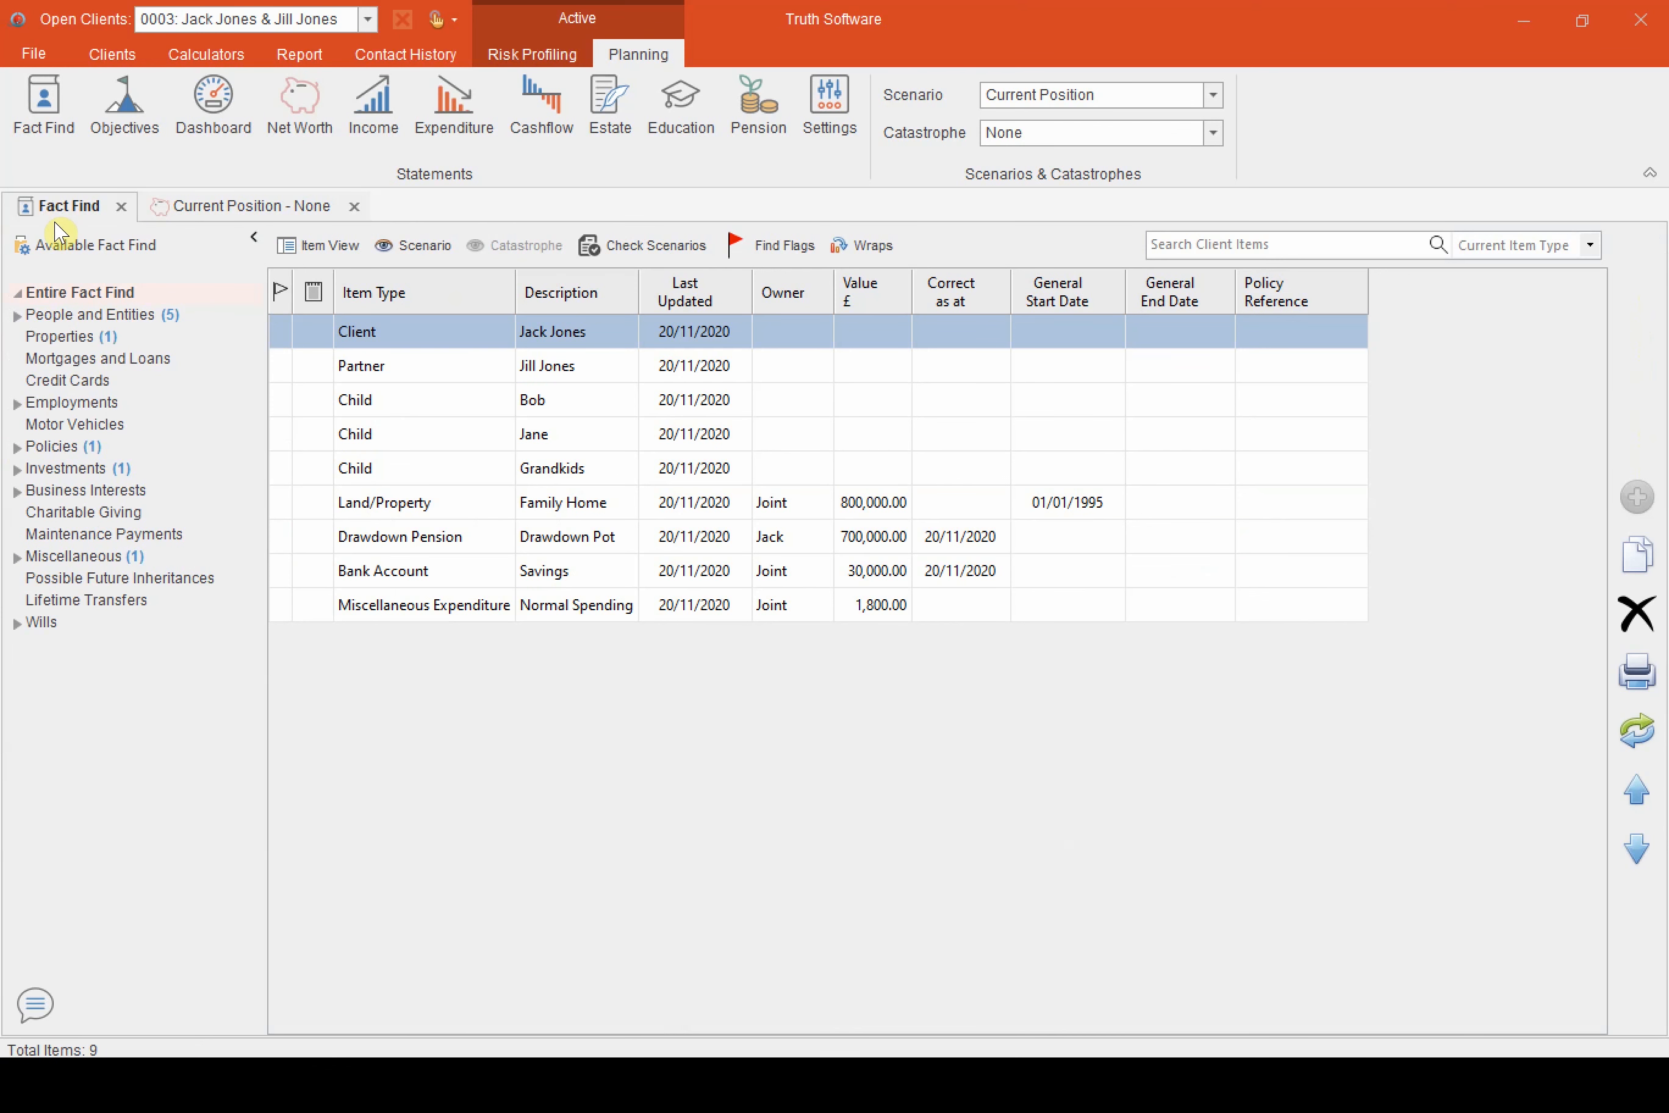
left_click(97, 358)
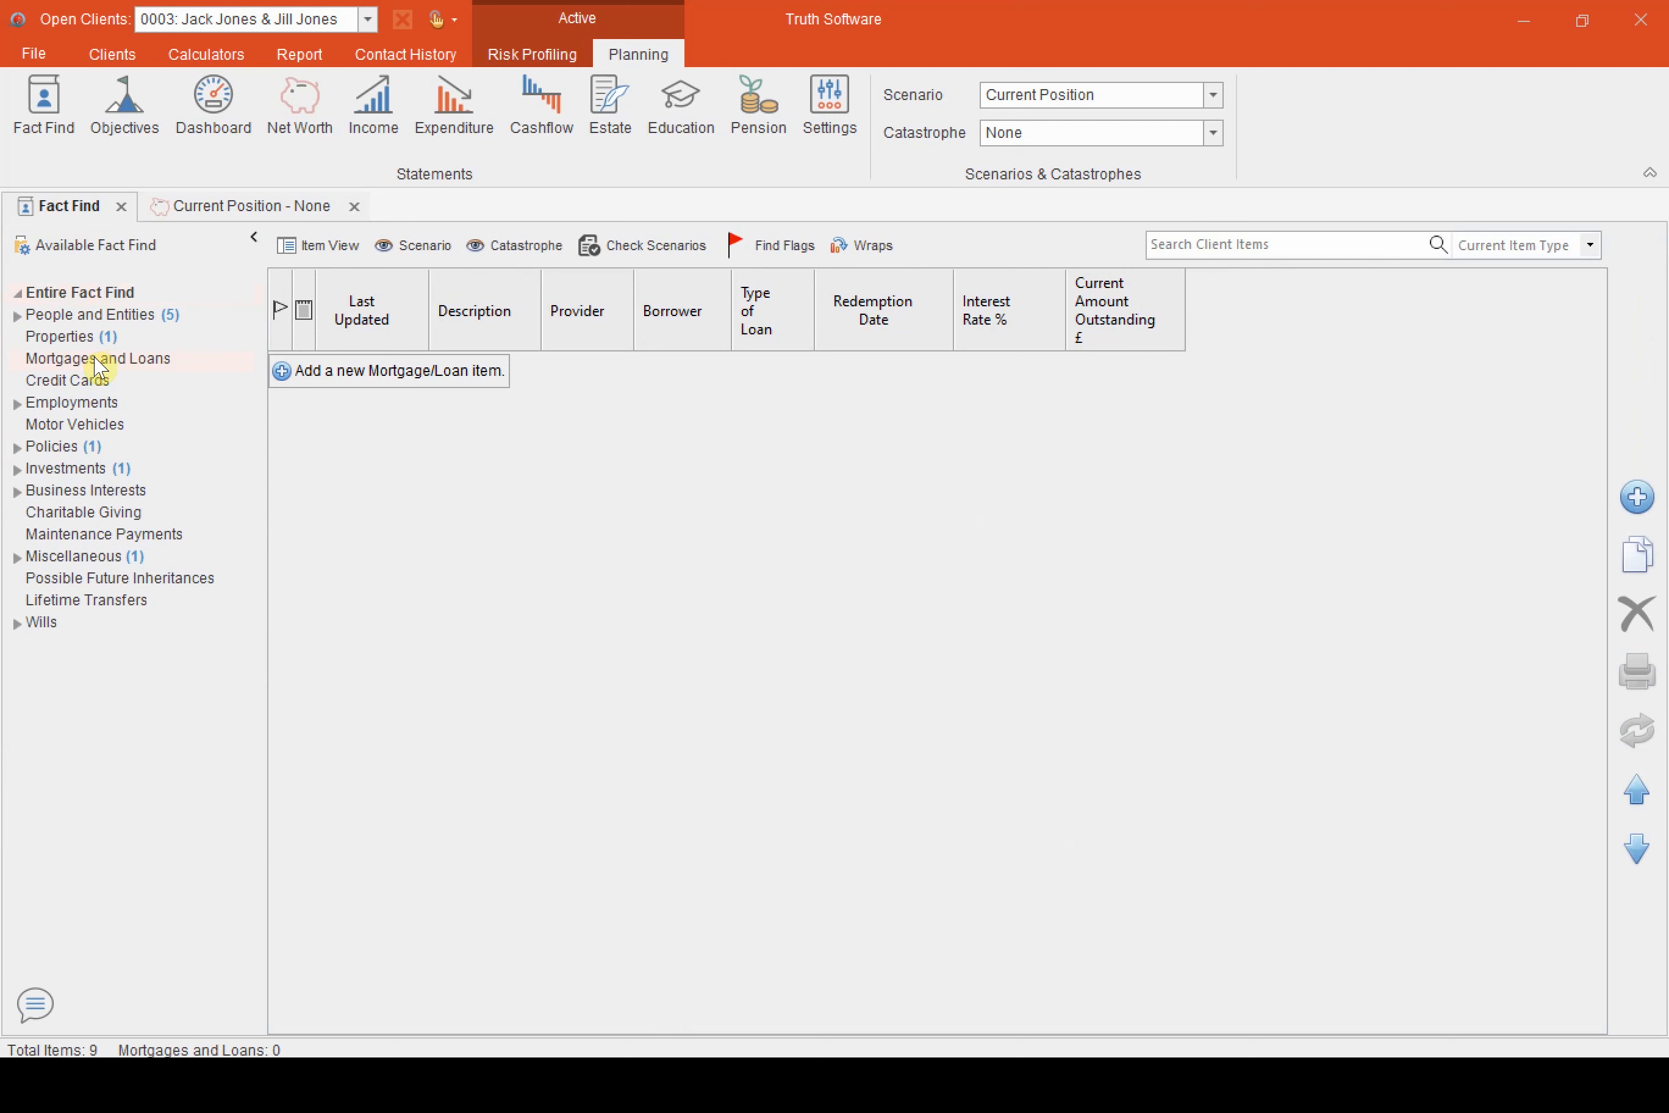
left_click(409, 368)
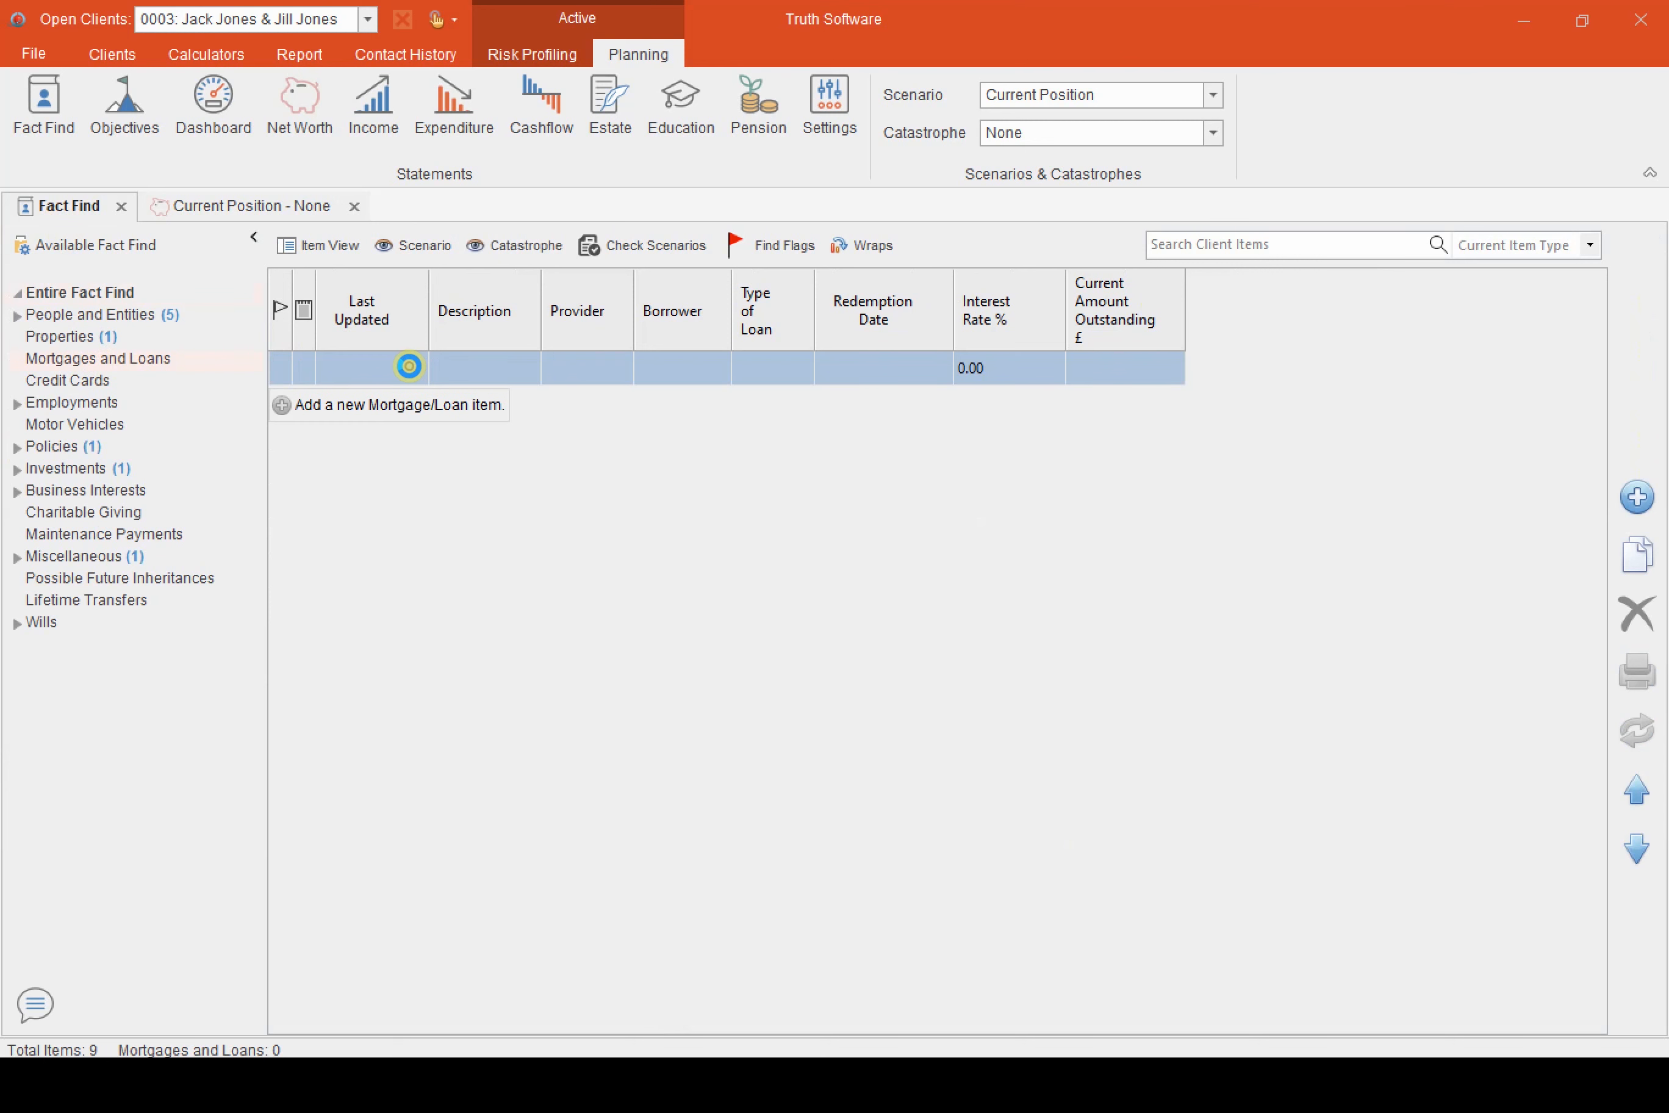
double_click(409, 368)
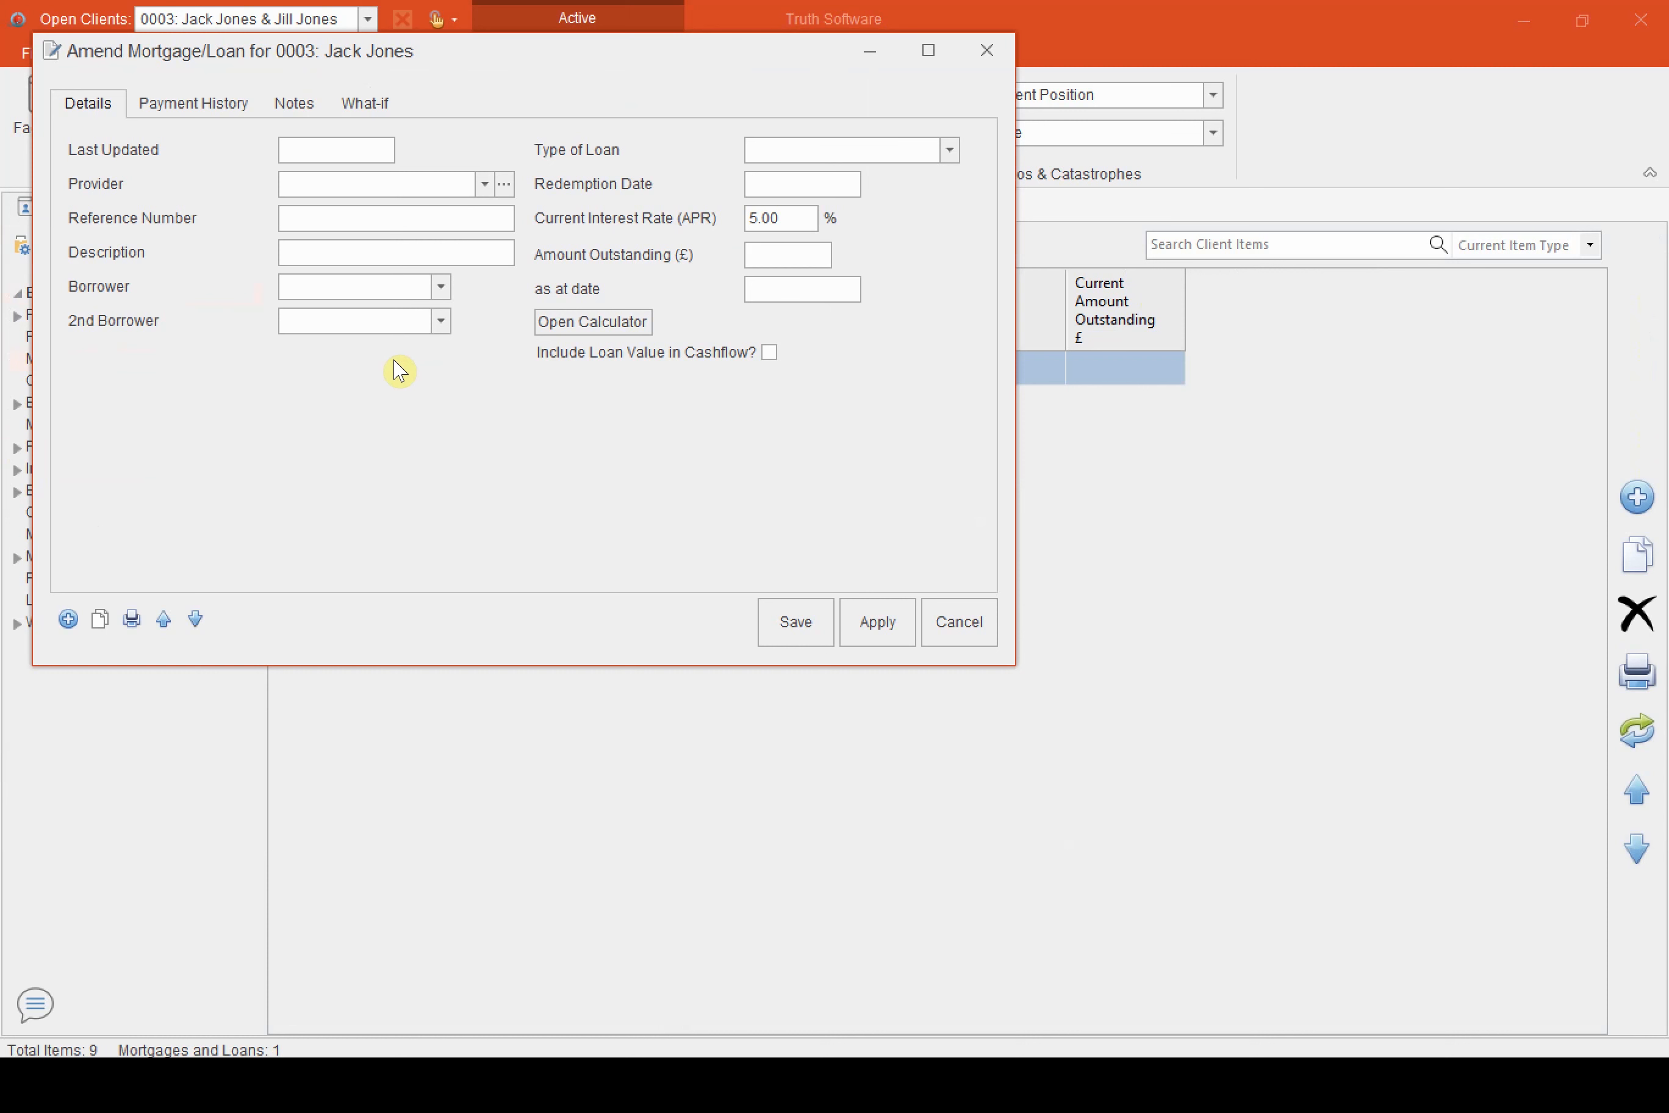
left_click(347, 149)
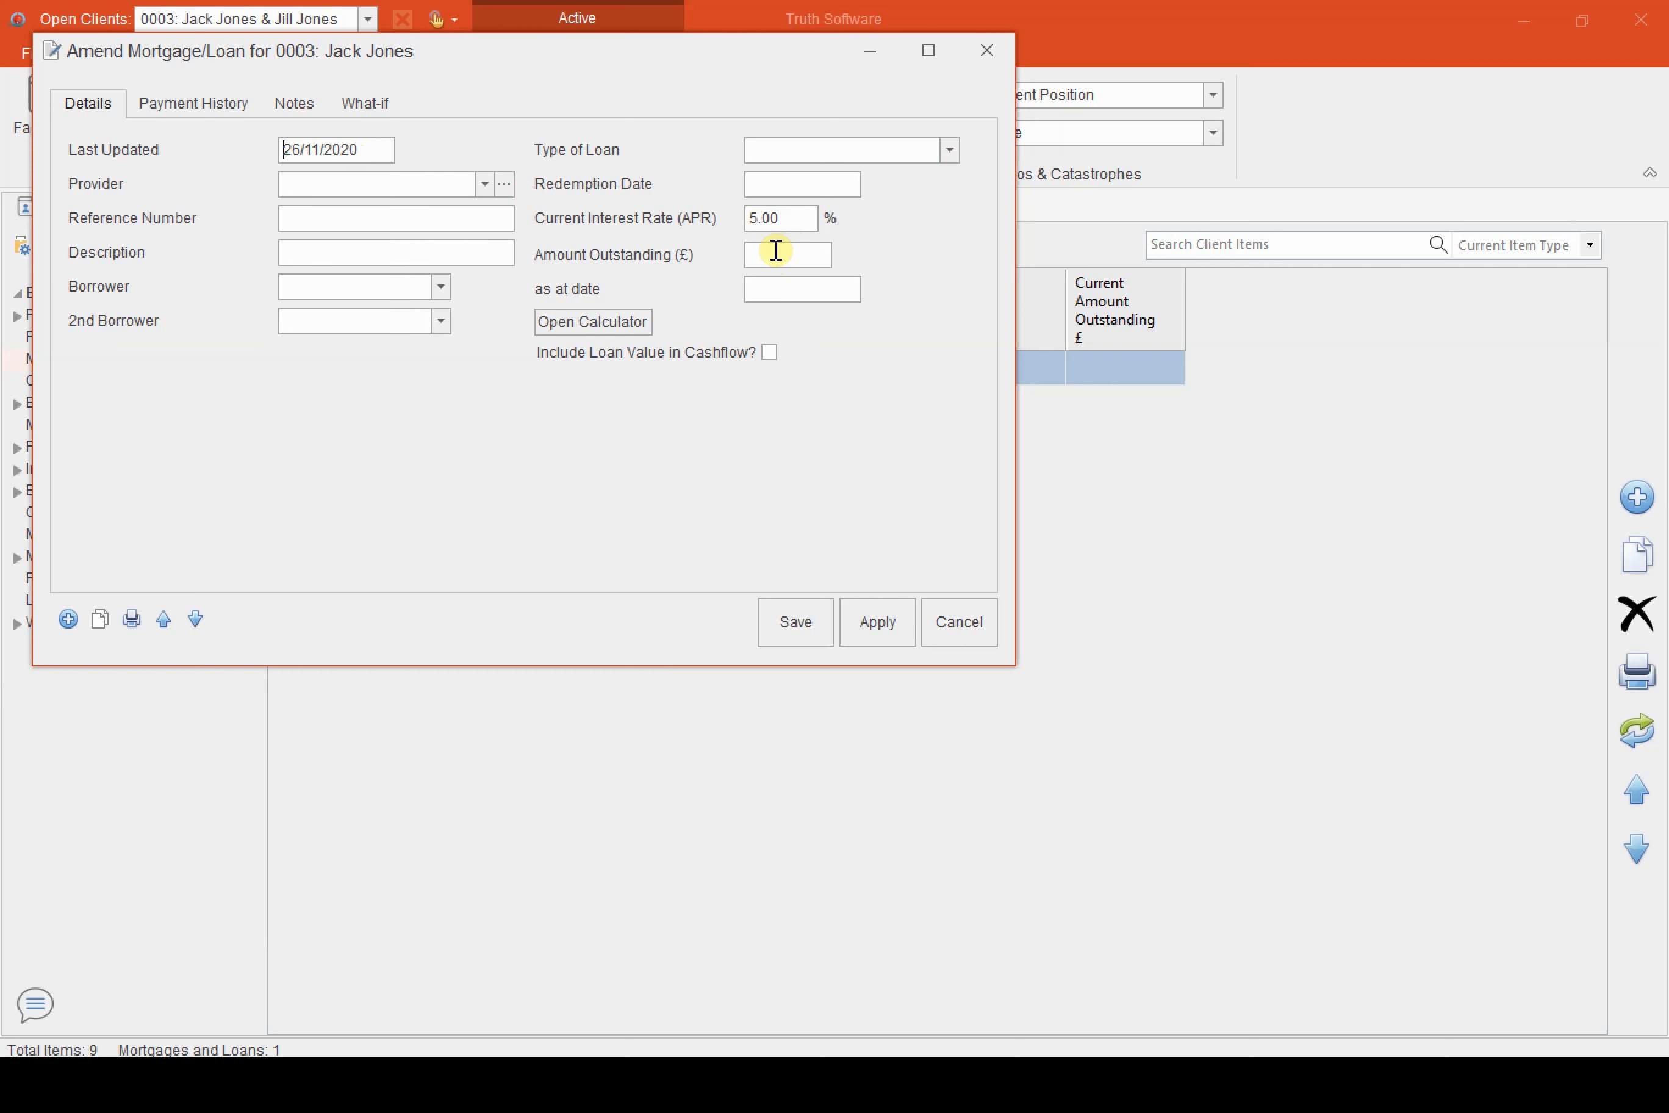
Describe the loan as Equity Release, with Joint as borrower and a current interest rate of 2.5%
left_click(352, 253)
type("Equity Release")
left_click(440, 286)
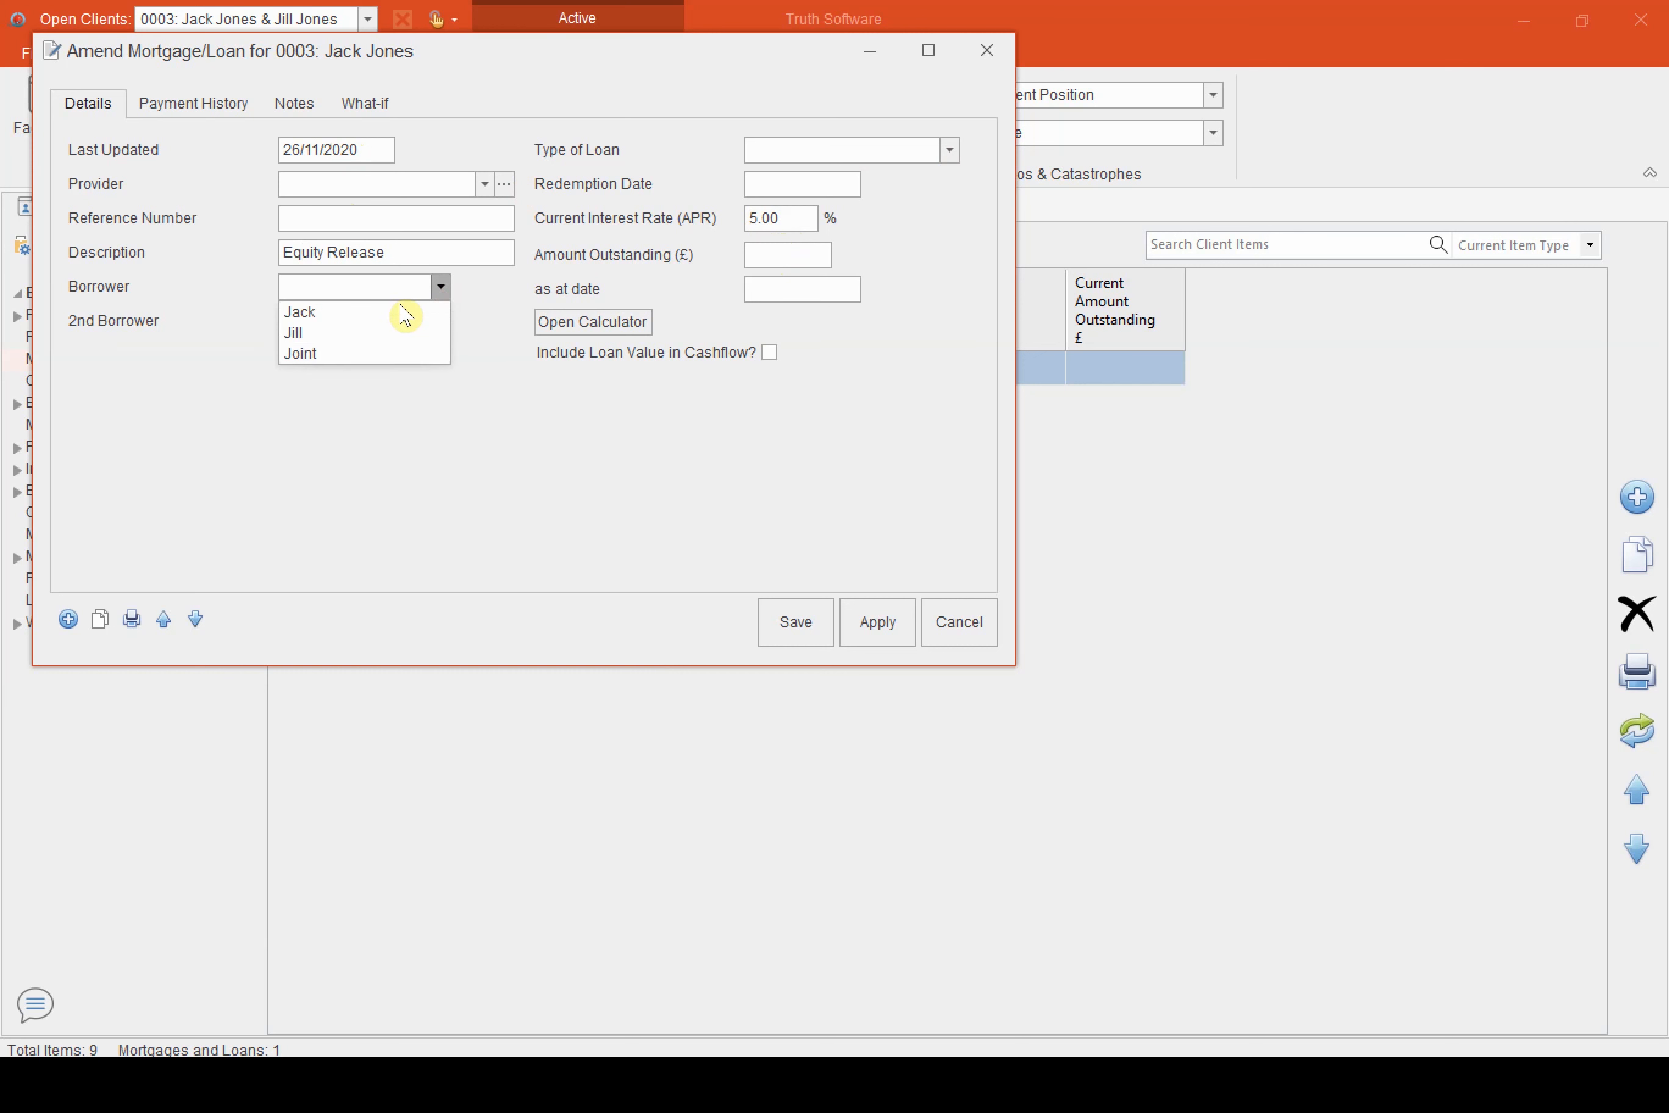
left_click(348, 356)
left_click(802, 221)
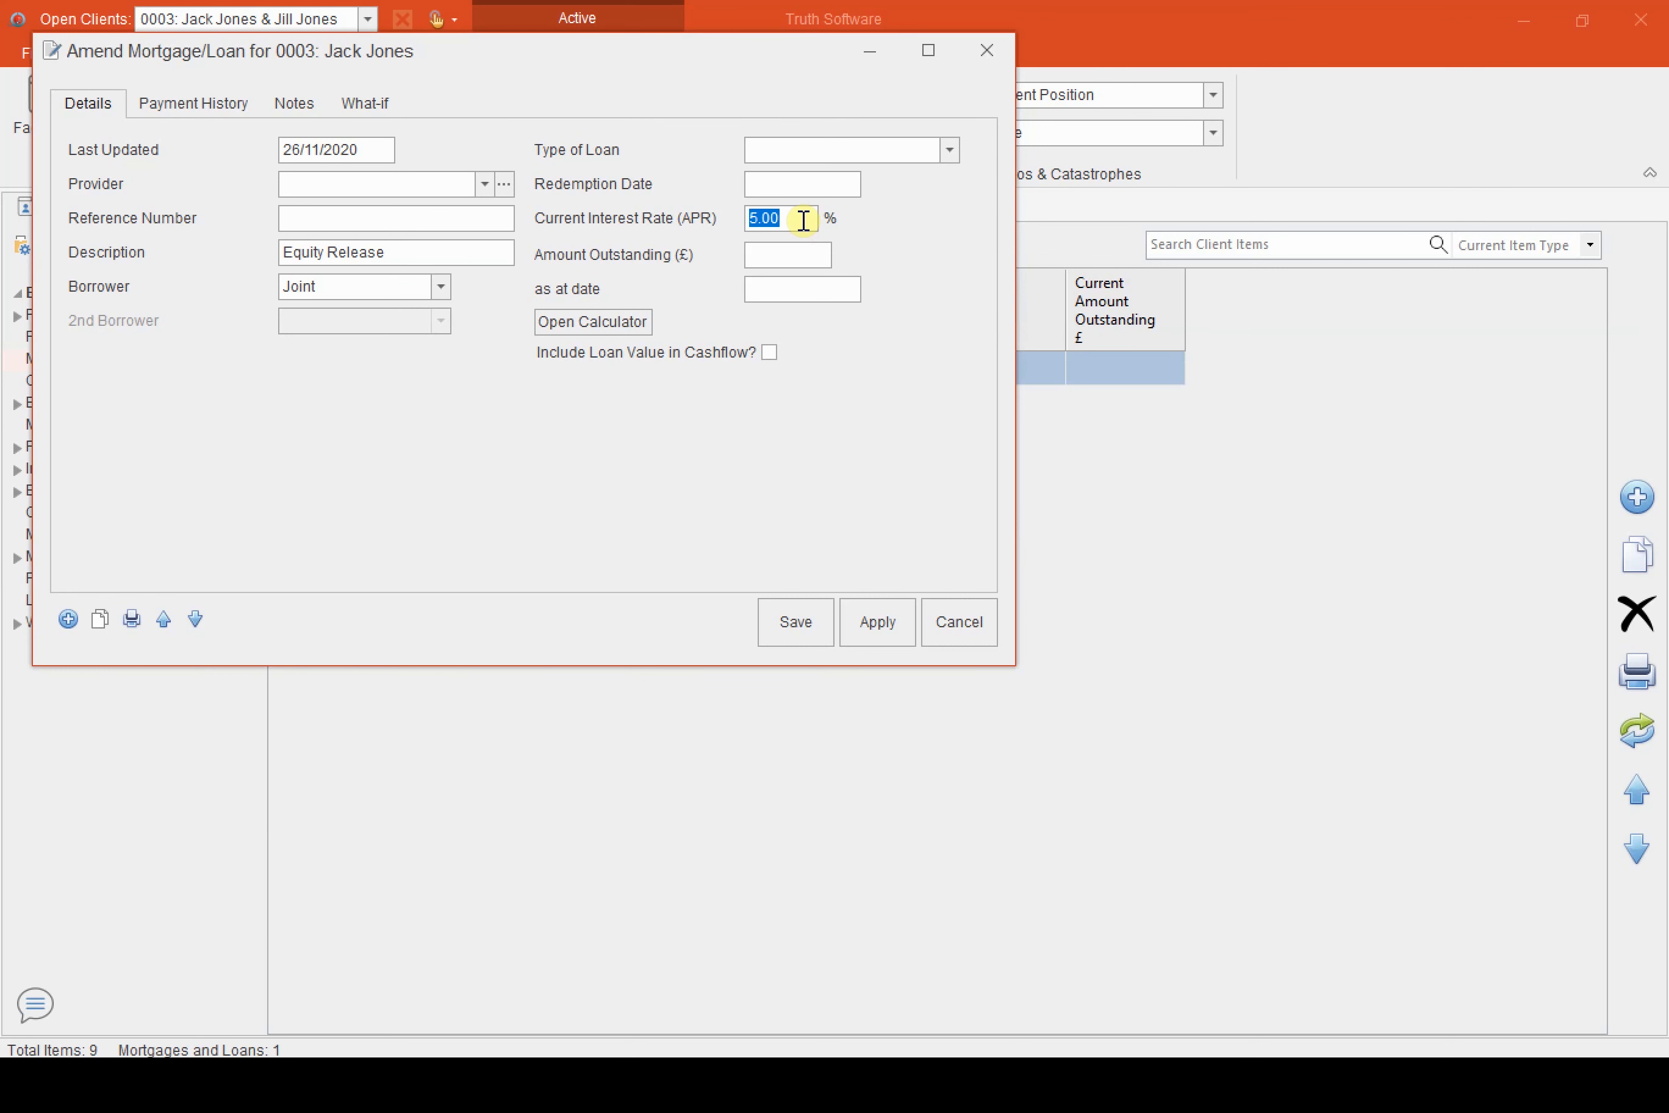
type("2.5")
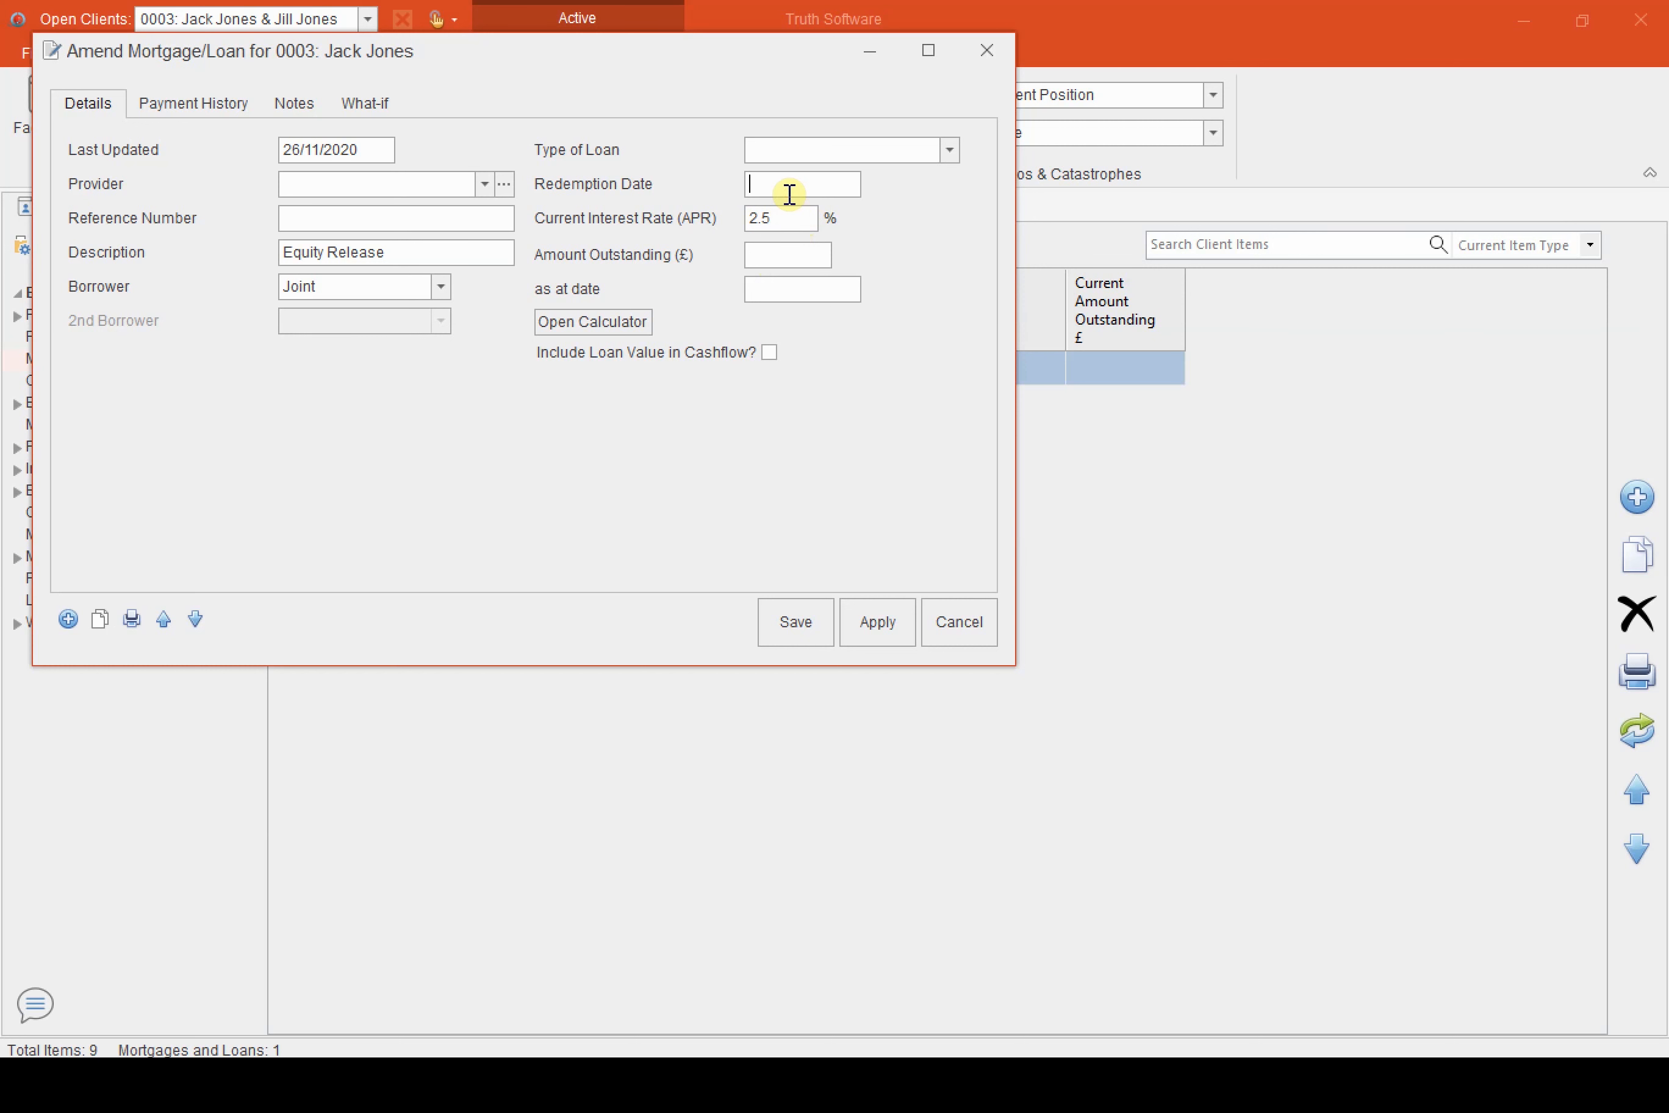
Calculate the loan's redemption date as the date the main client reaches age 101
key("c")
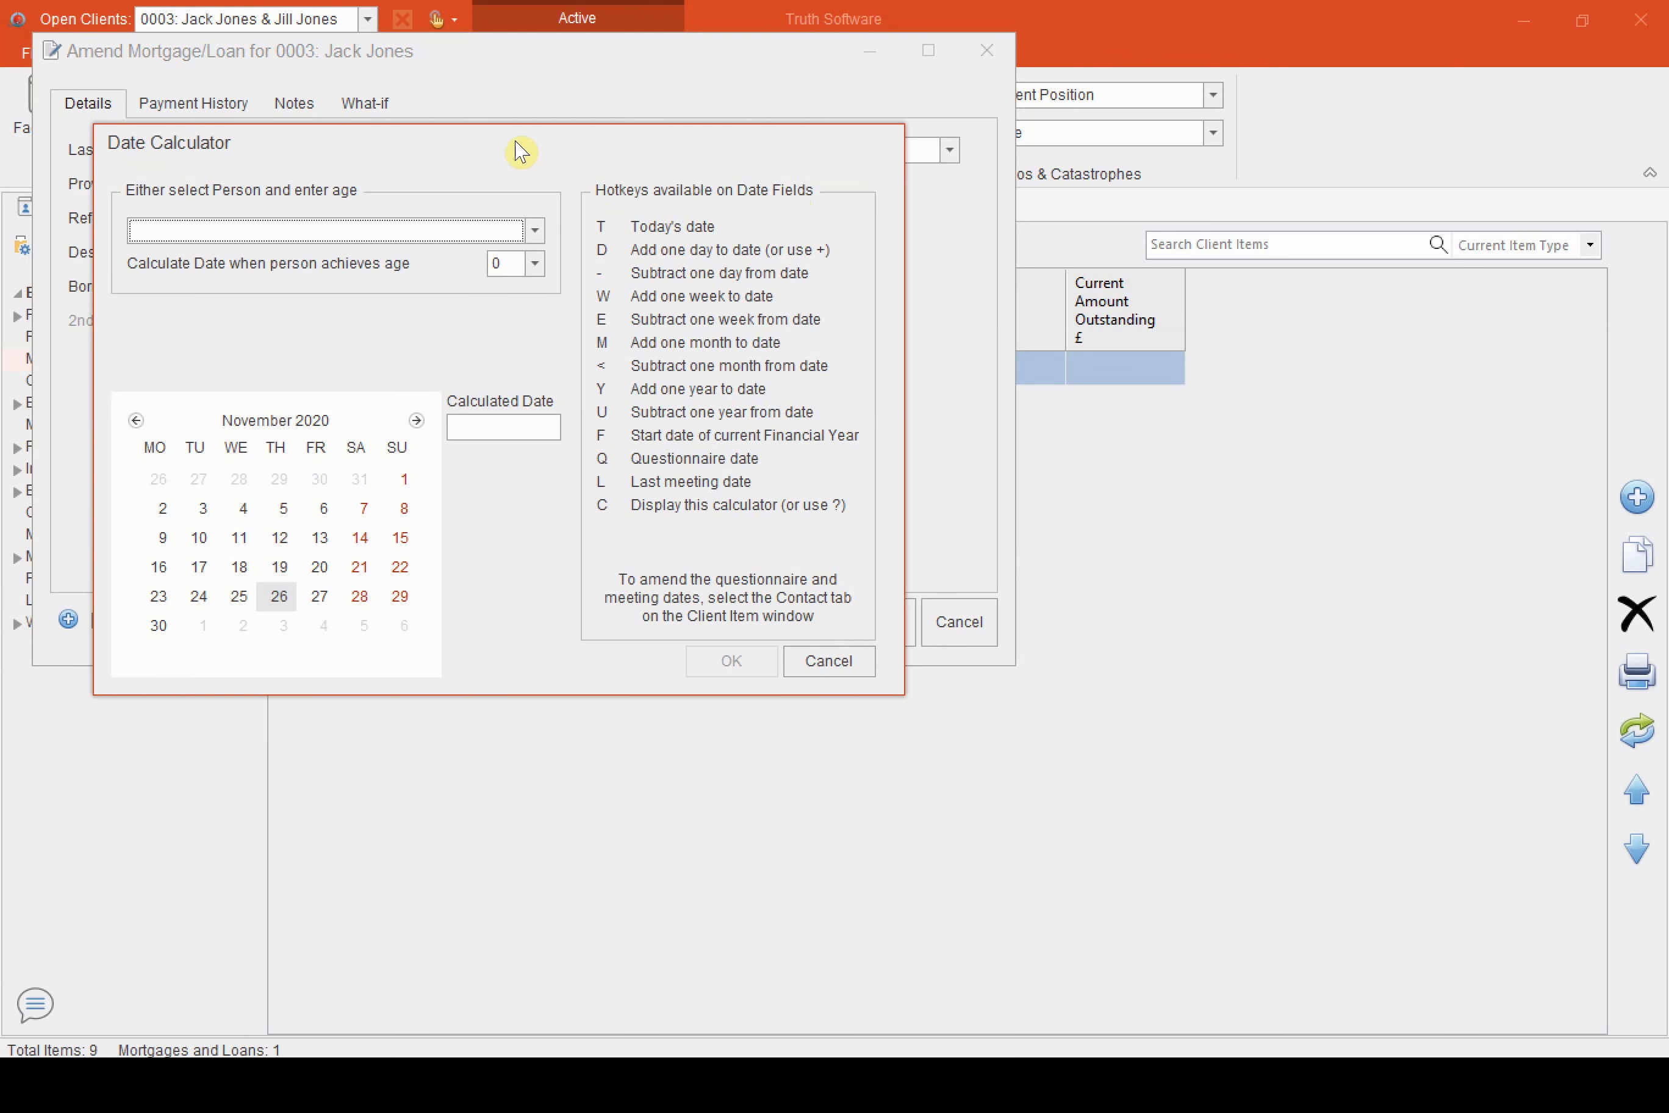
left_click(537, 235)
left_click(284, 252)
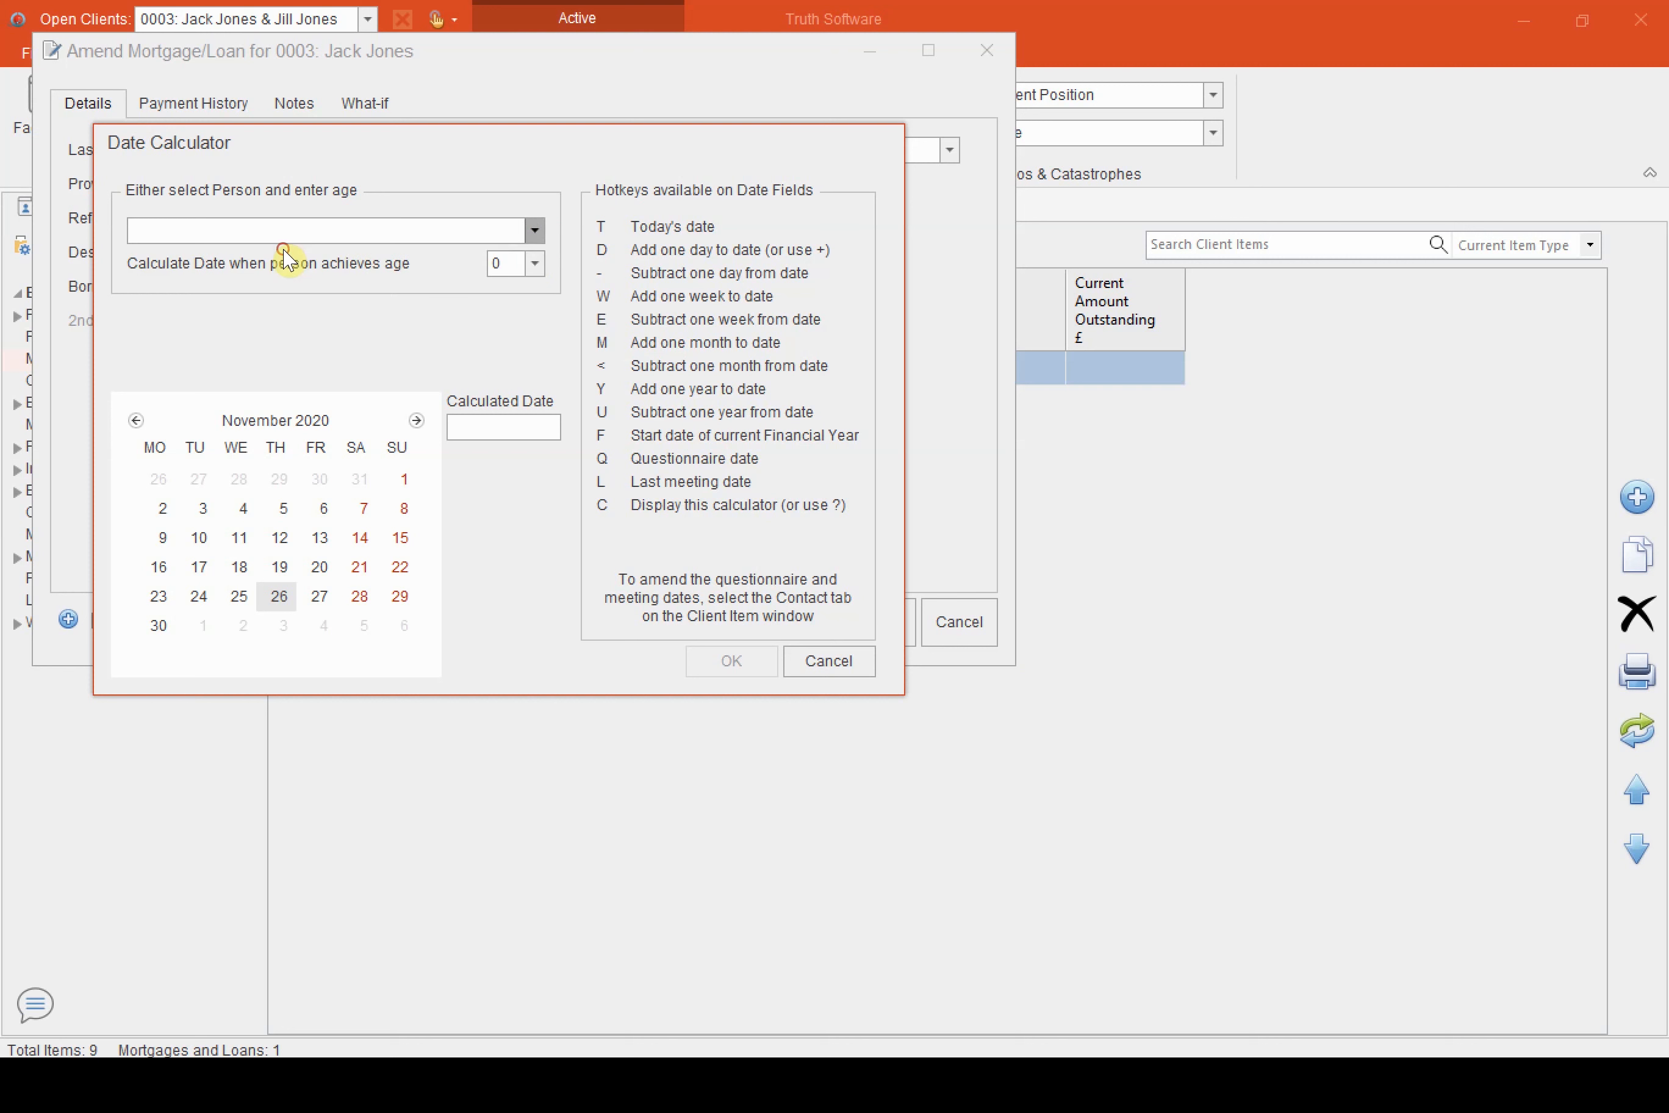
left_click(534, 263)
scroll(518, 268, "down", 10)
scroll(519, 269, "down", 15)
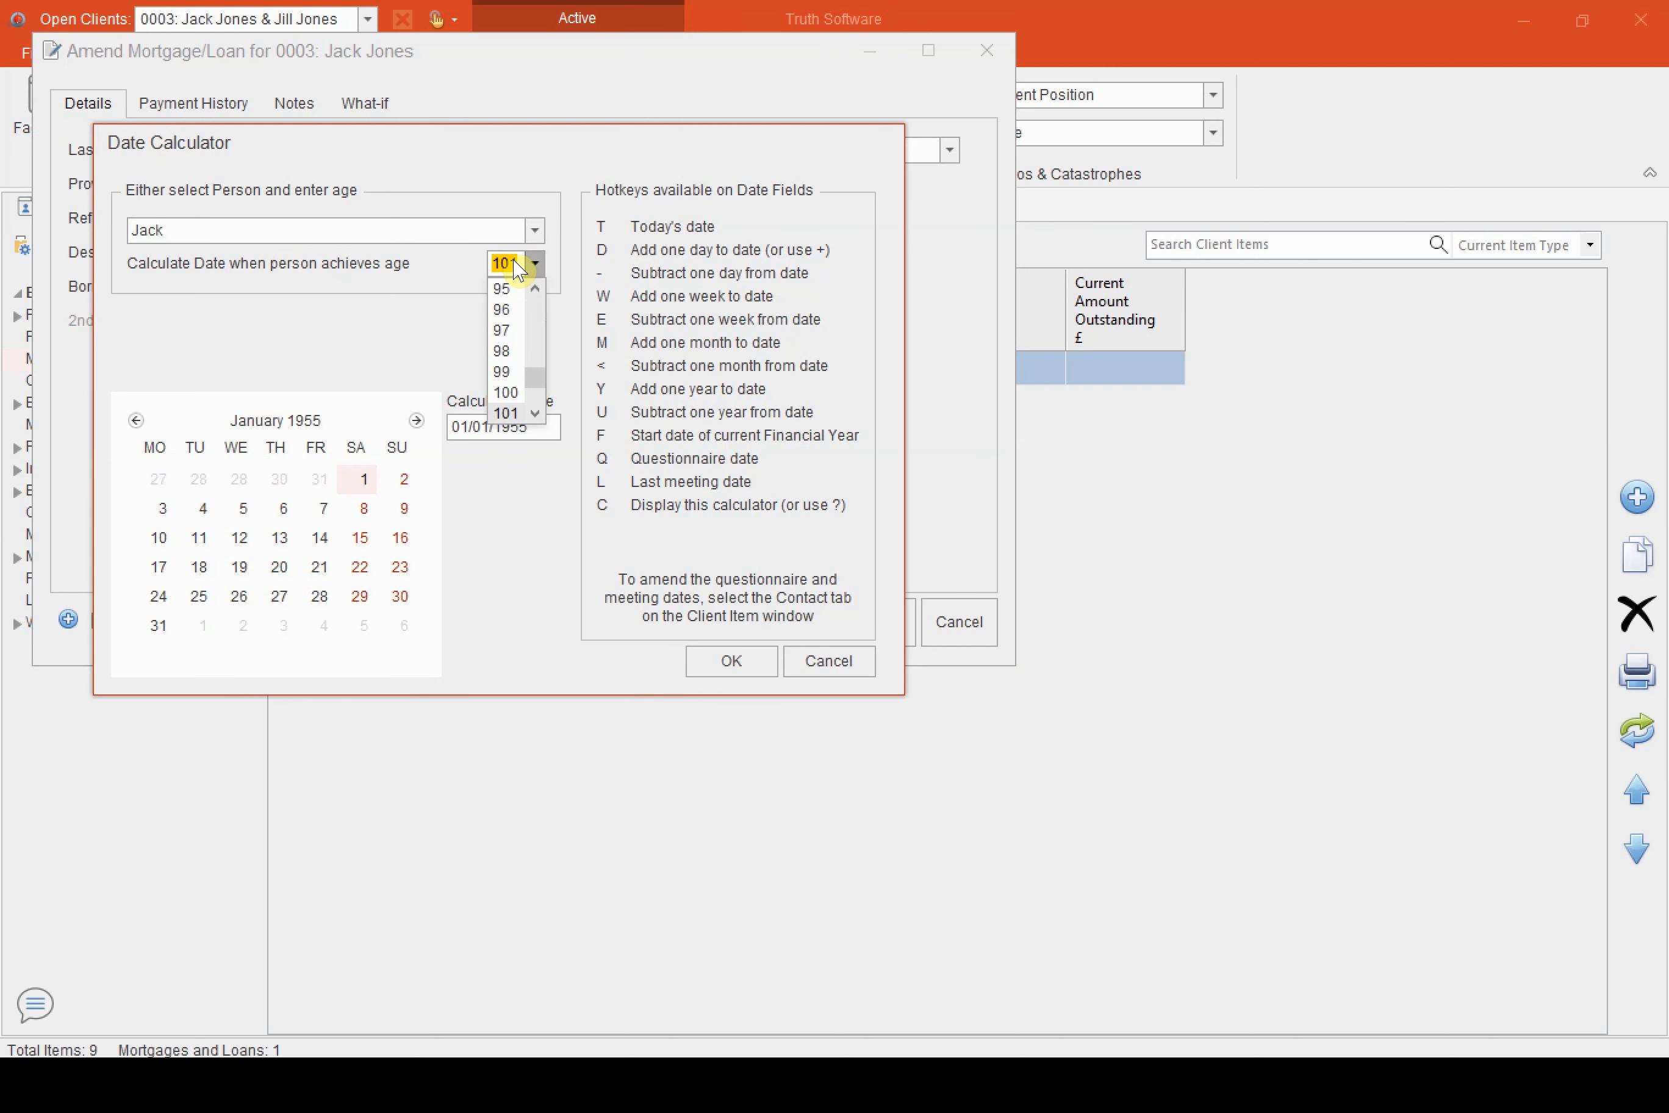
left_click(763, 670)
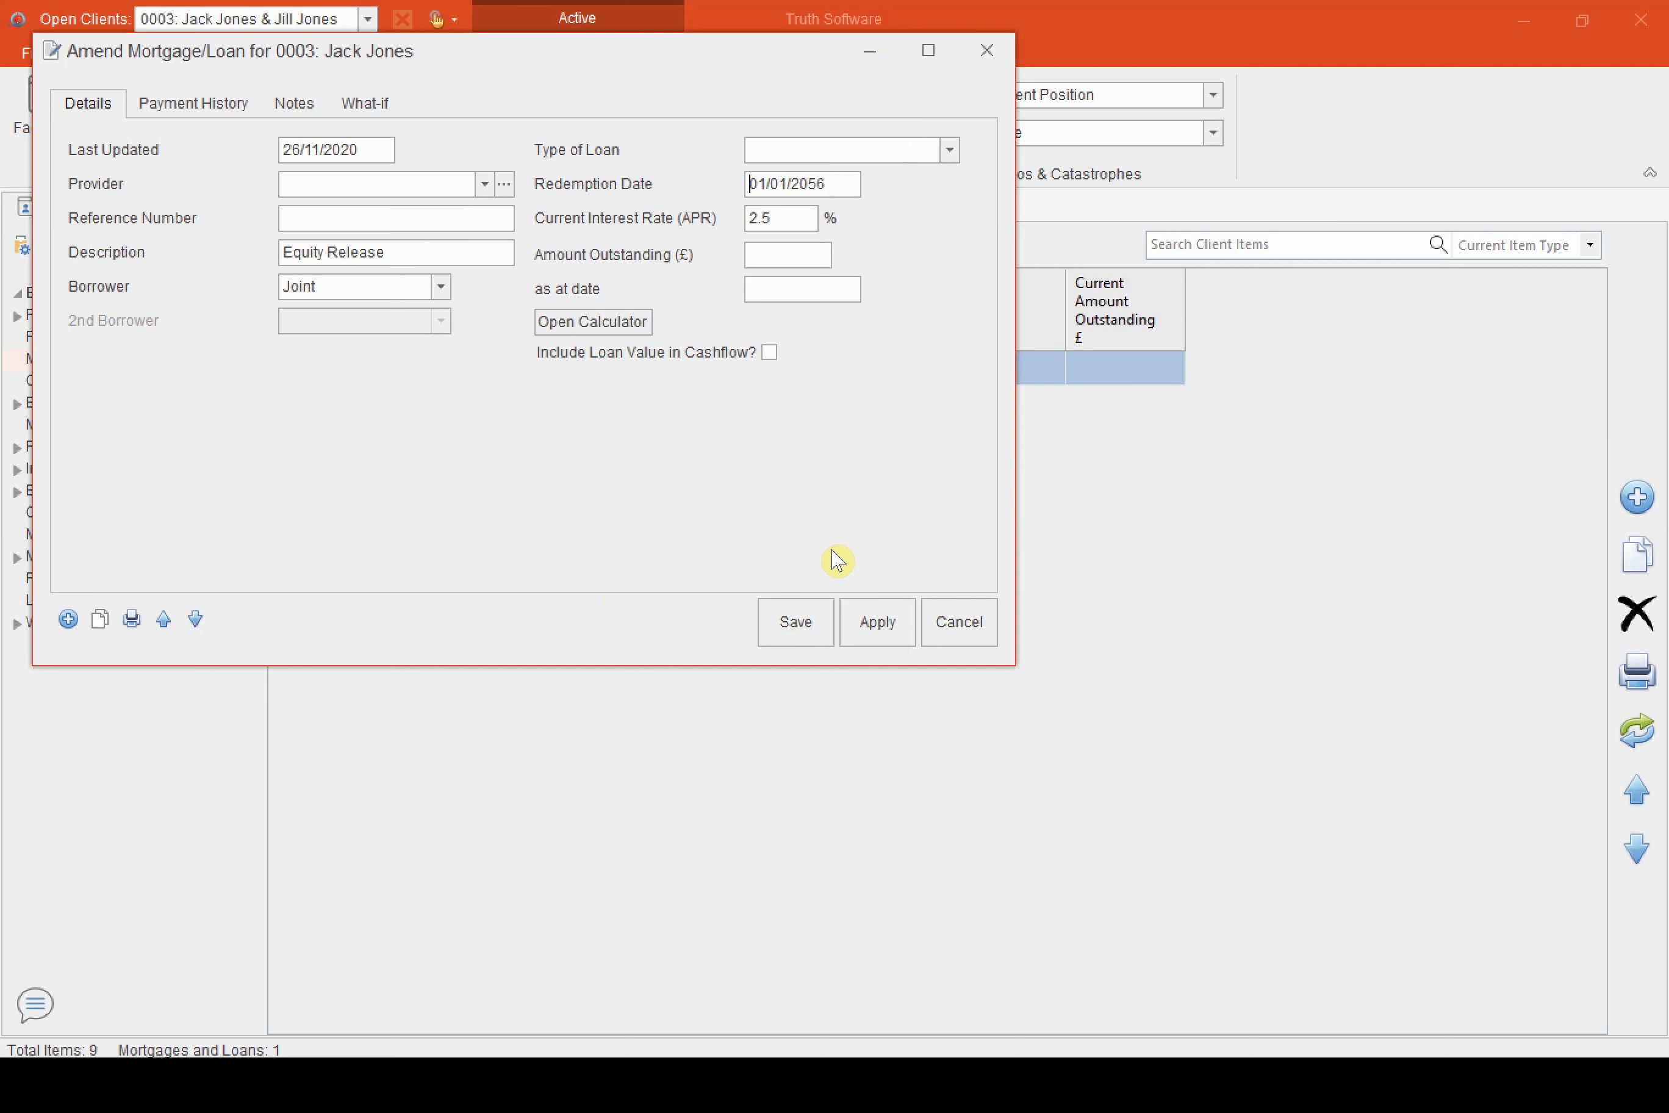
left_click(809, 625)
Add a single loan advance of £200,000 starting 06/04/2021 to the payment history
left_click(195, 105)
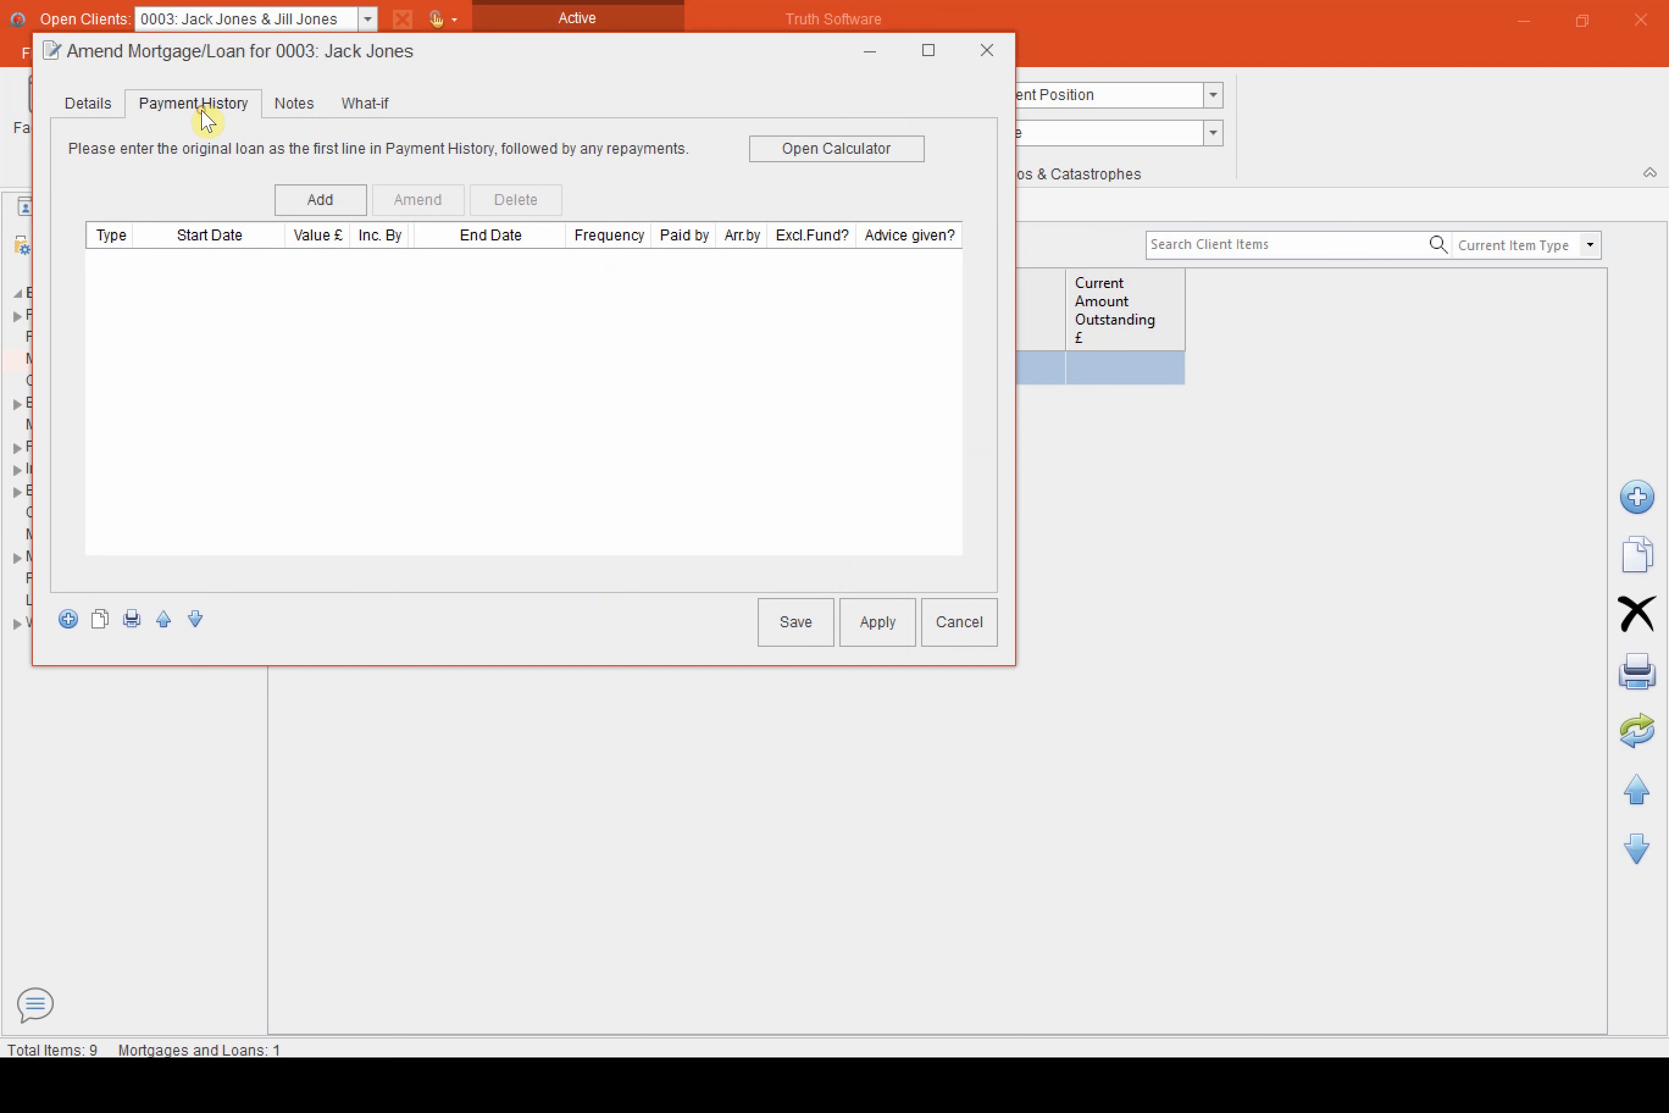
left_click(320, 214)
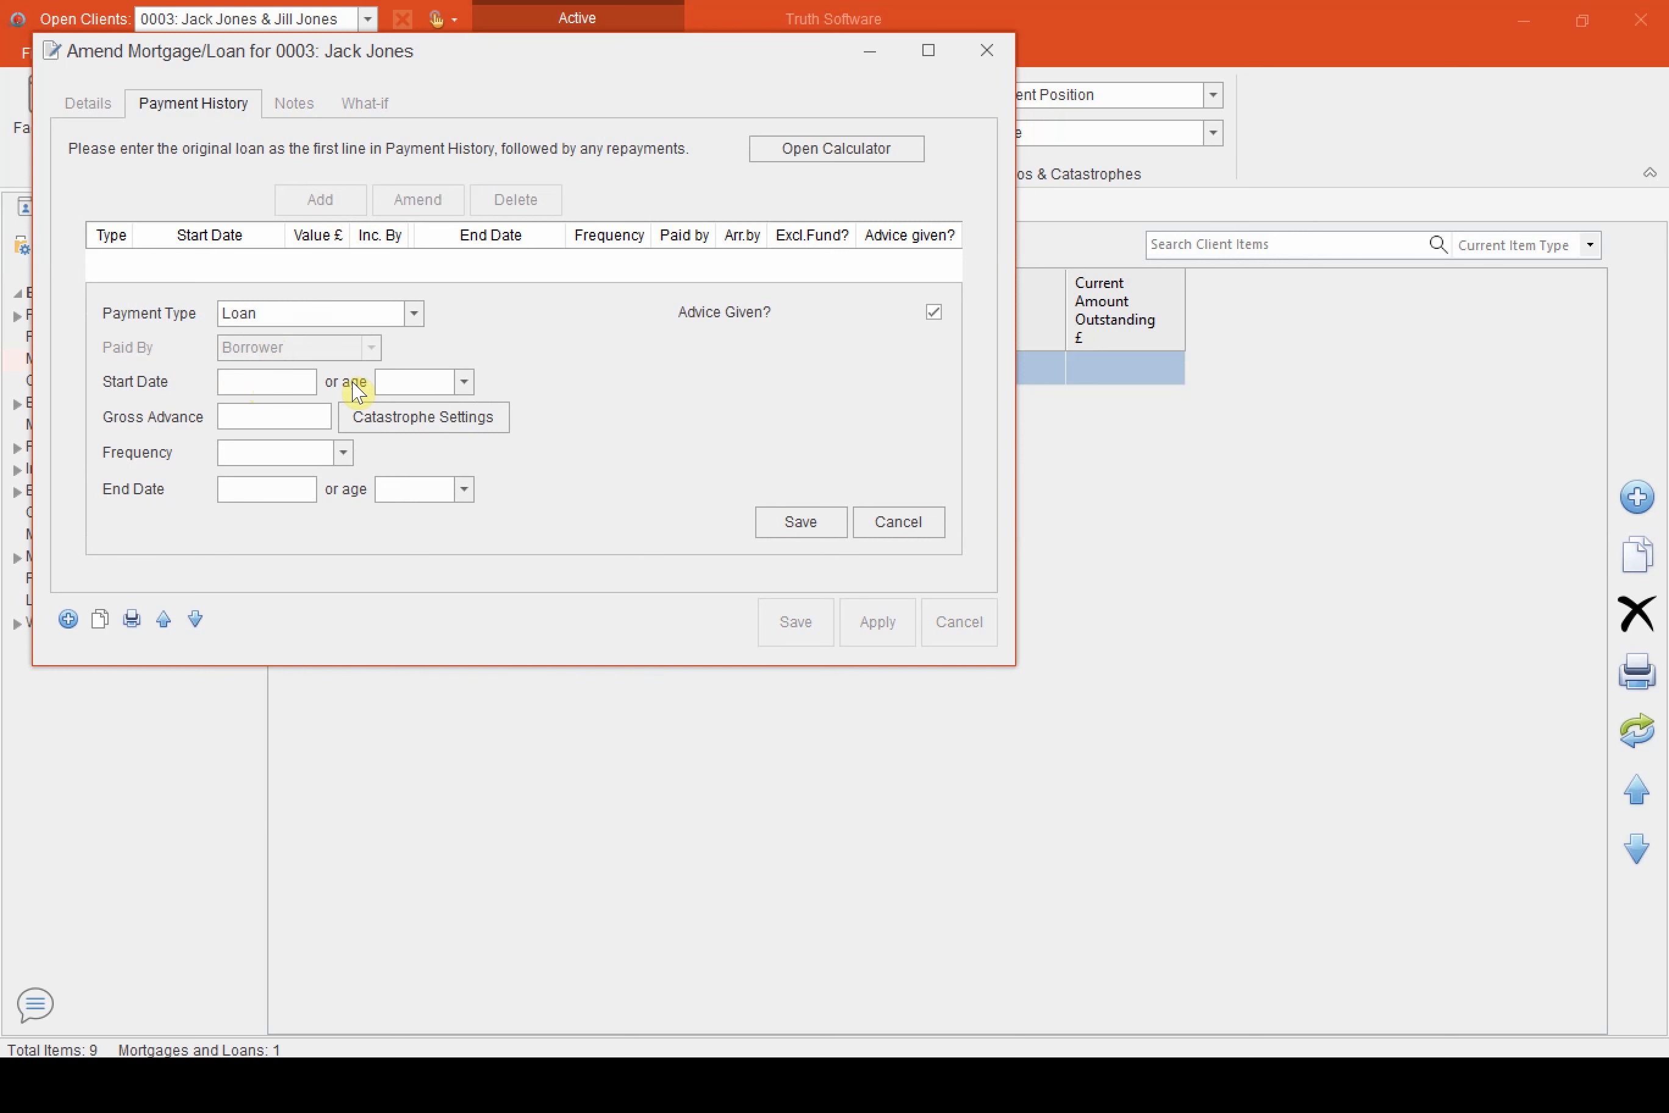
left_click(278, 385)
type("0")
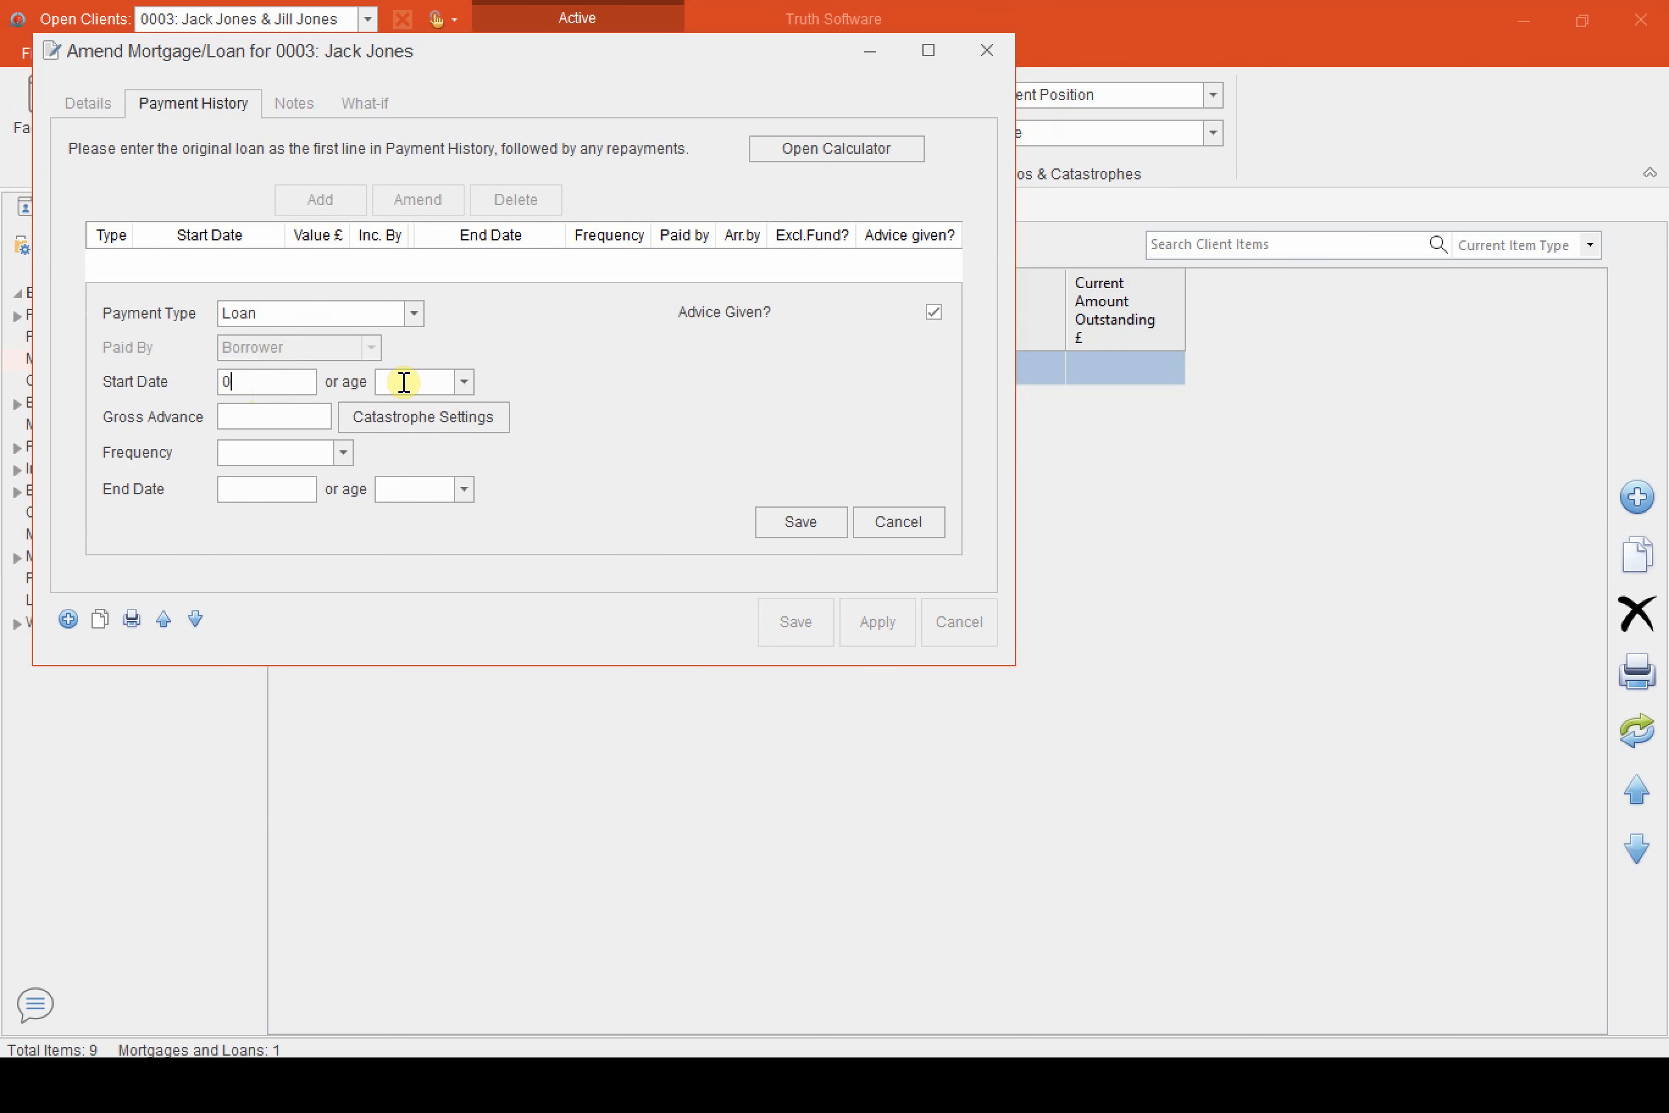
type("6/04/2021")
key("Tab")
type("200,000")
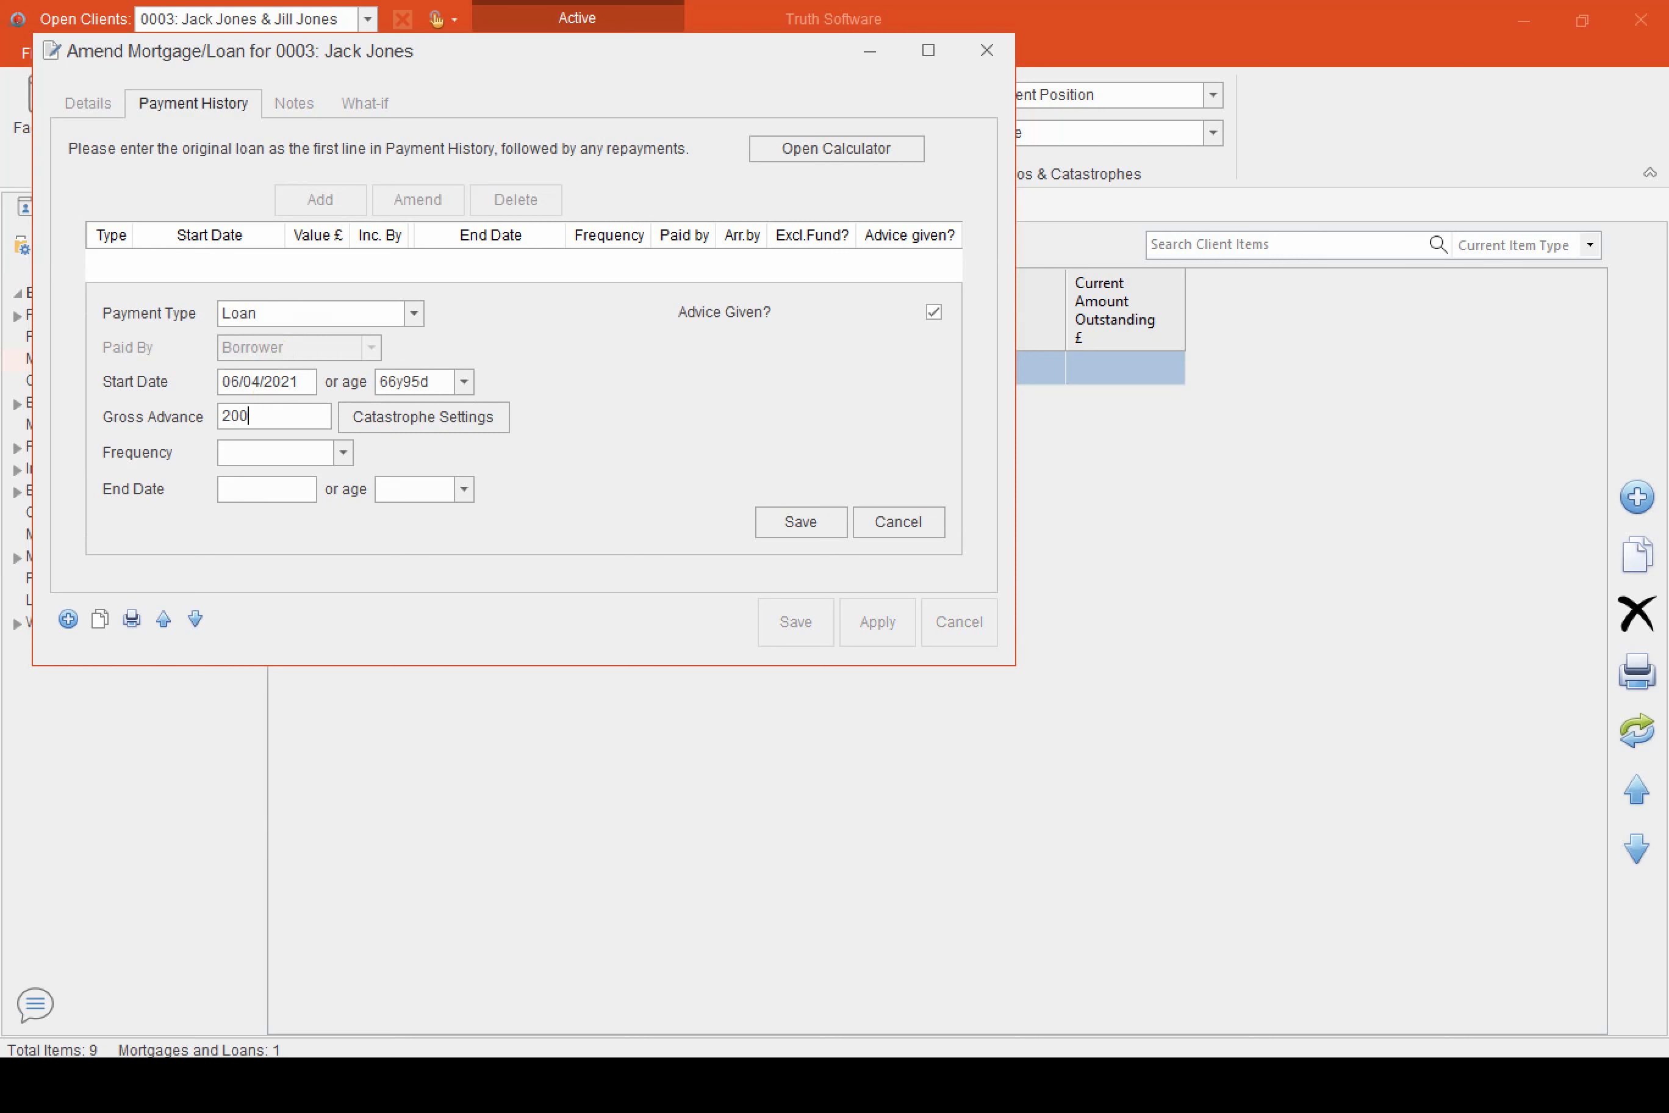
key("Tab")
key("s")
left_click(819, 530)
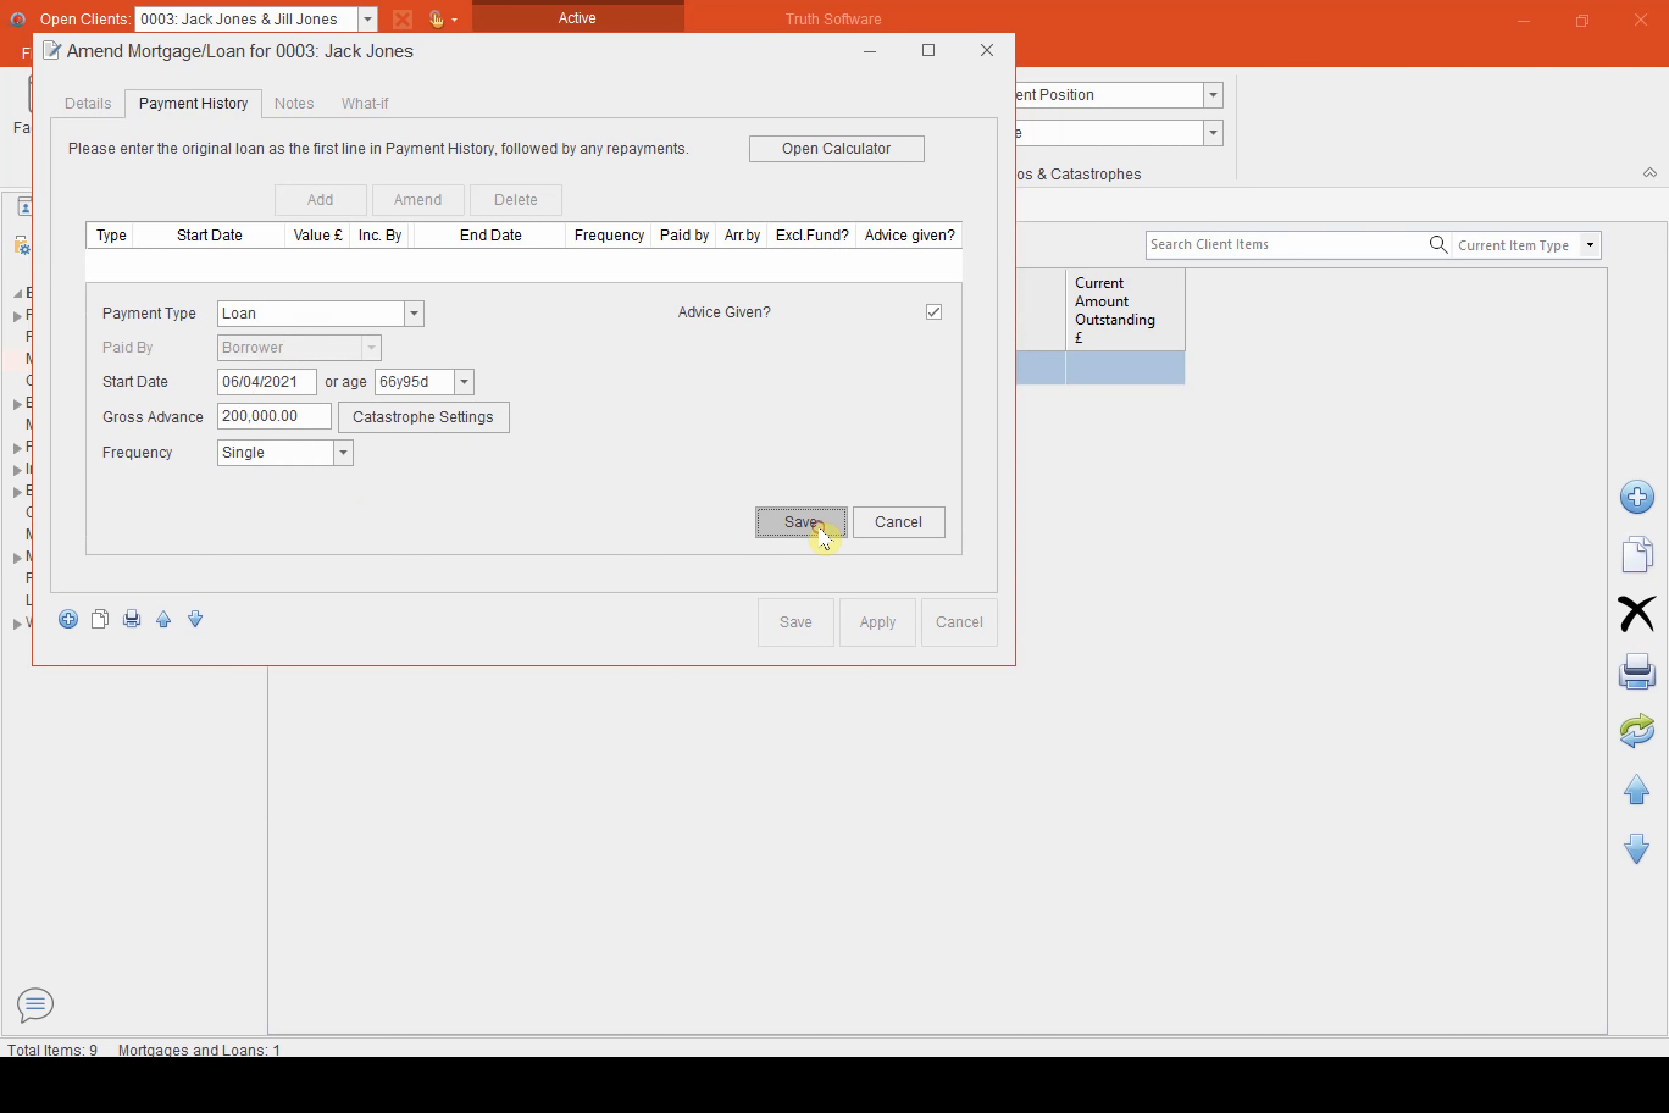
Set the loan type to Capital and Interest and try to save the loan item
left_click(89, 104)
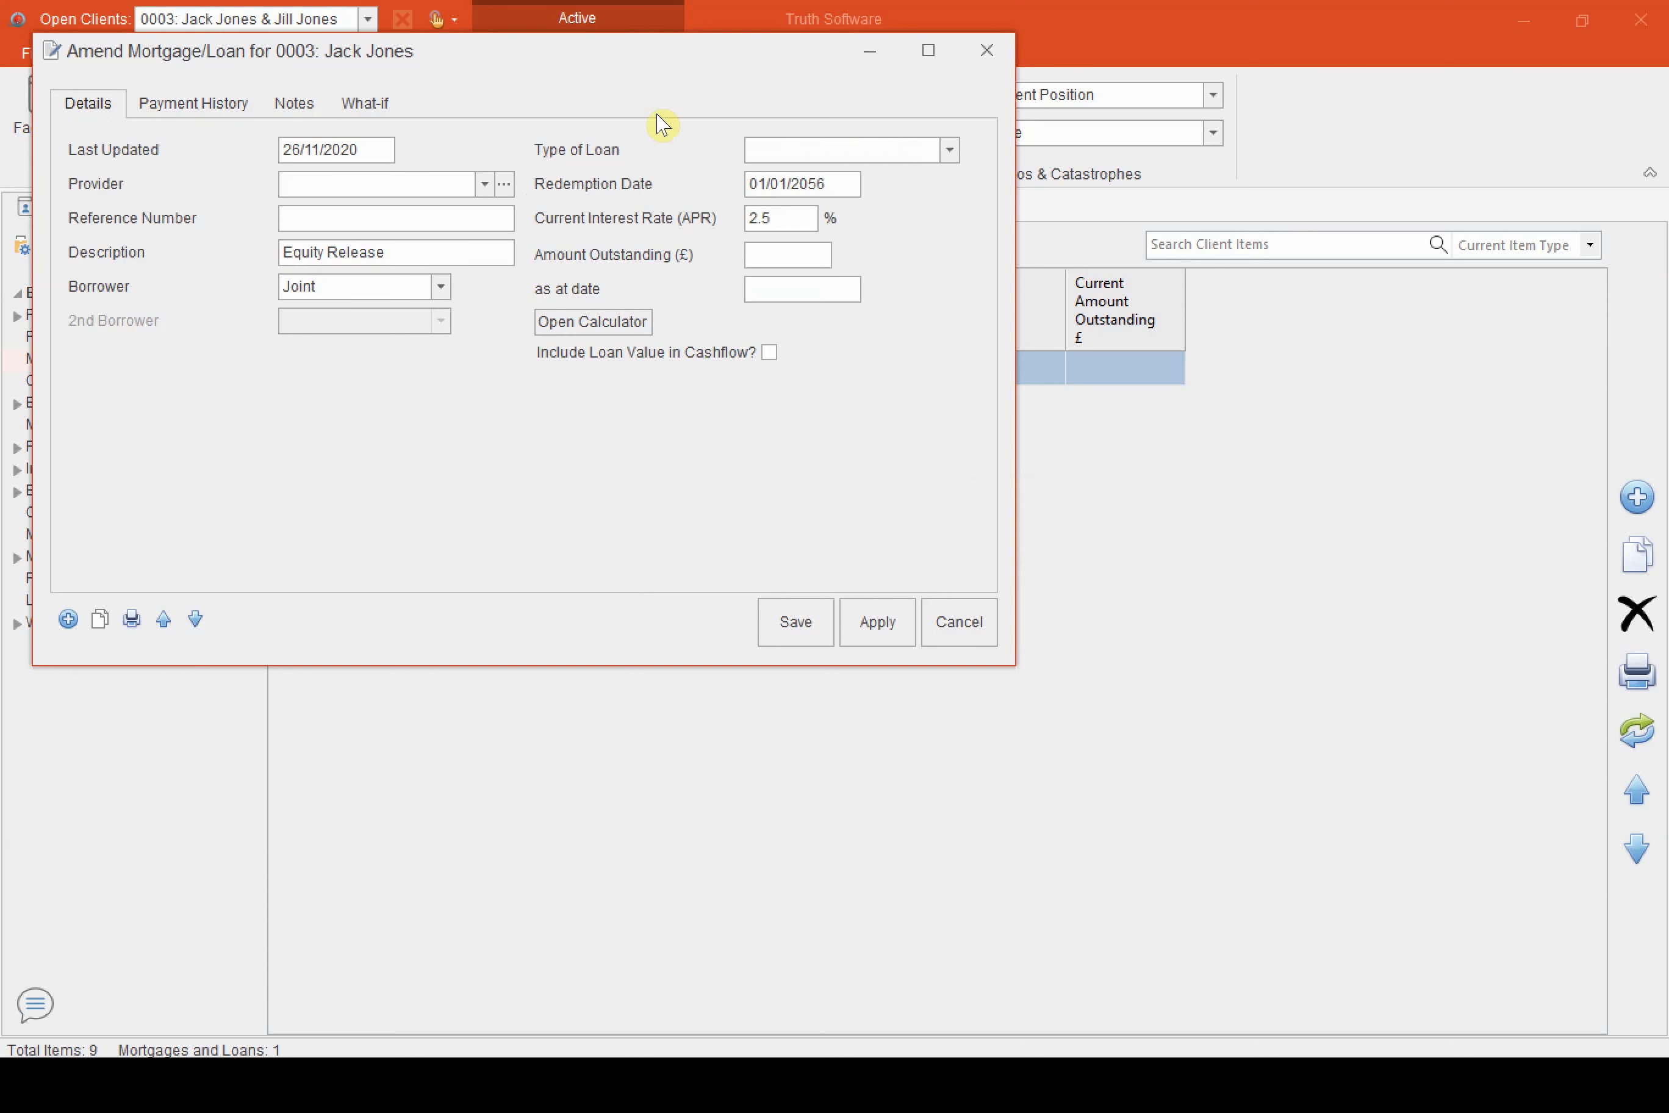
left_click(833, 151)
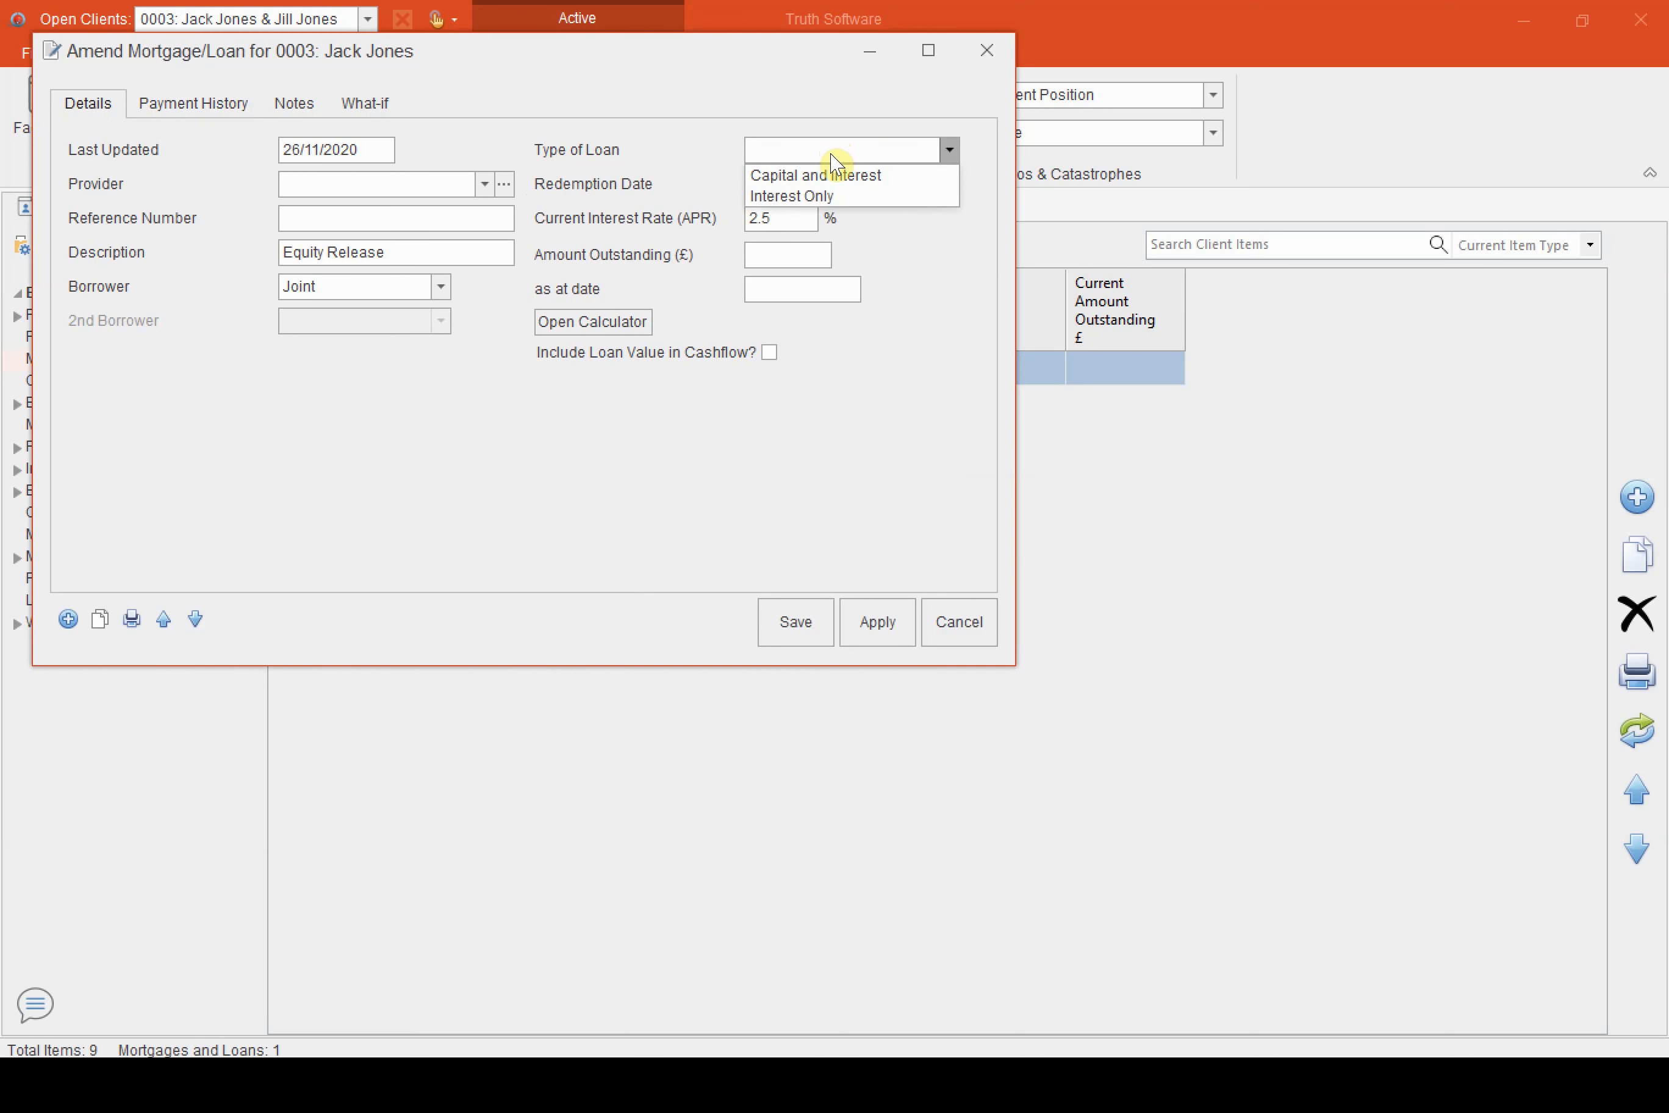
left_click(835, 180)
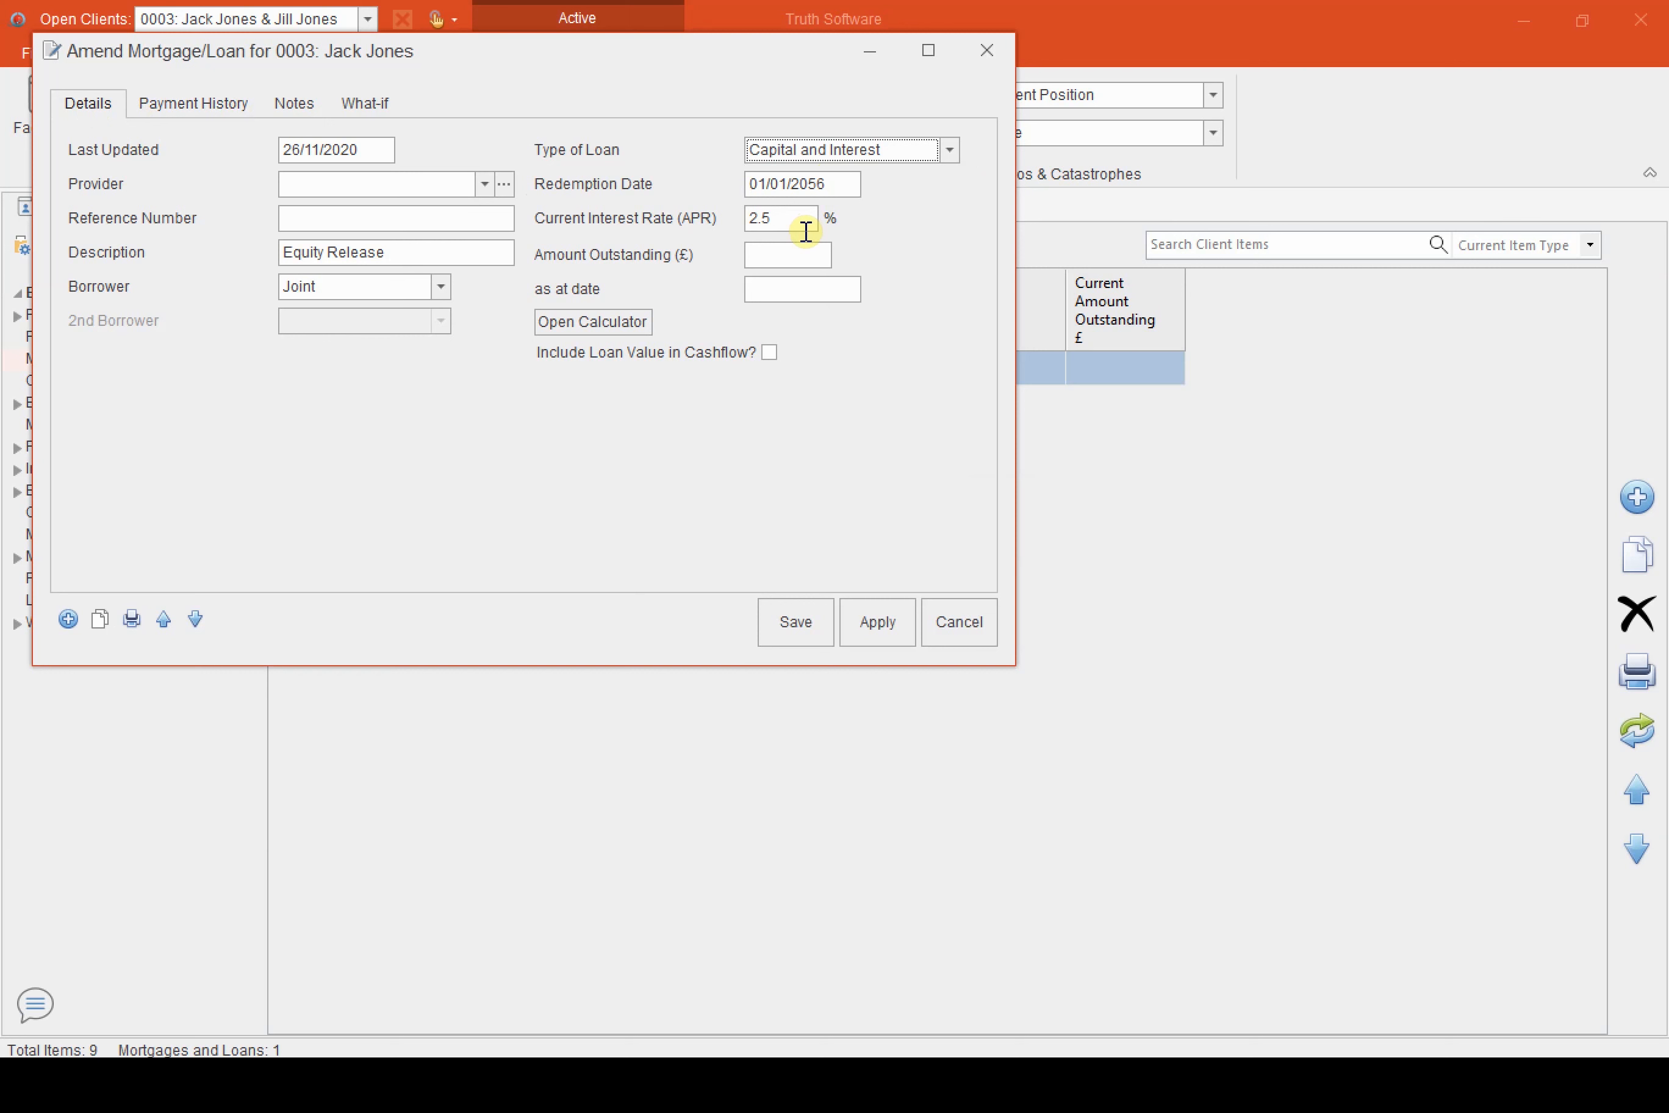
left_click(799, 635)
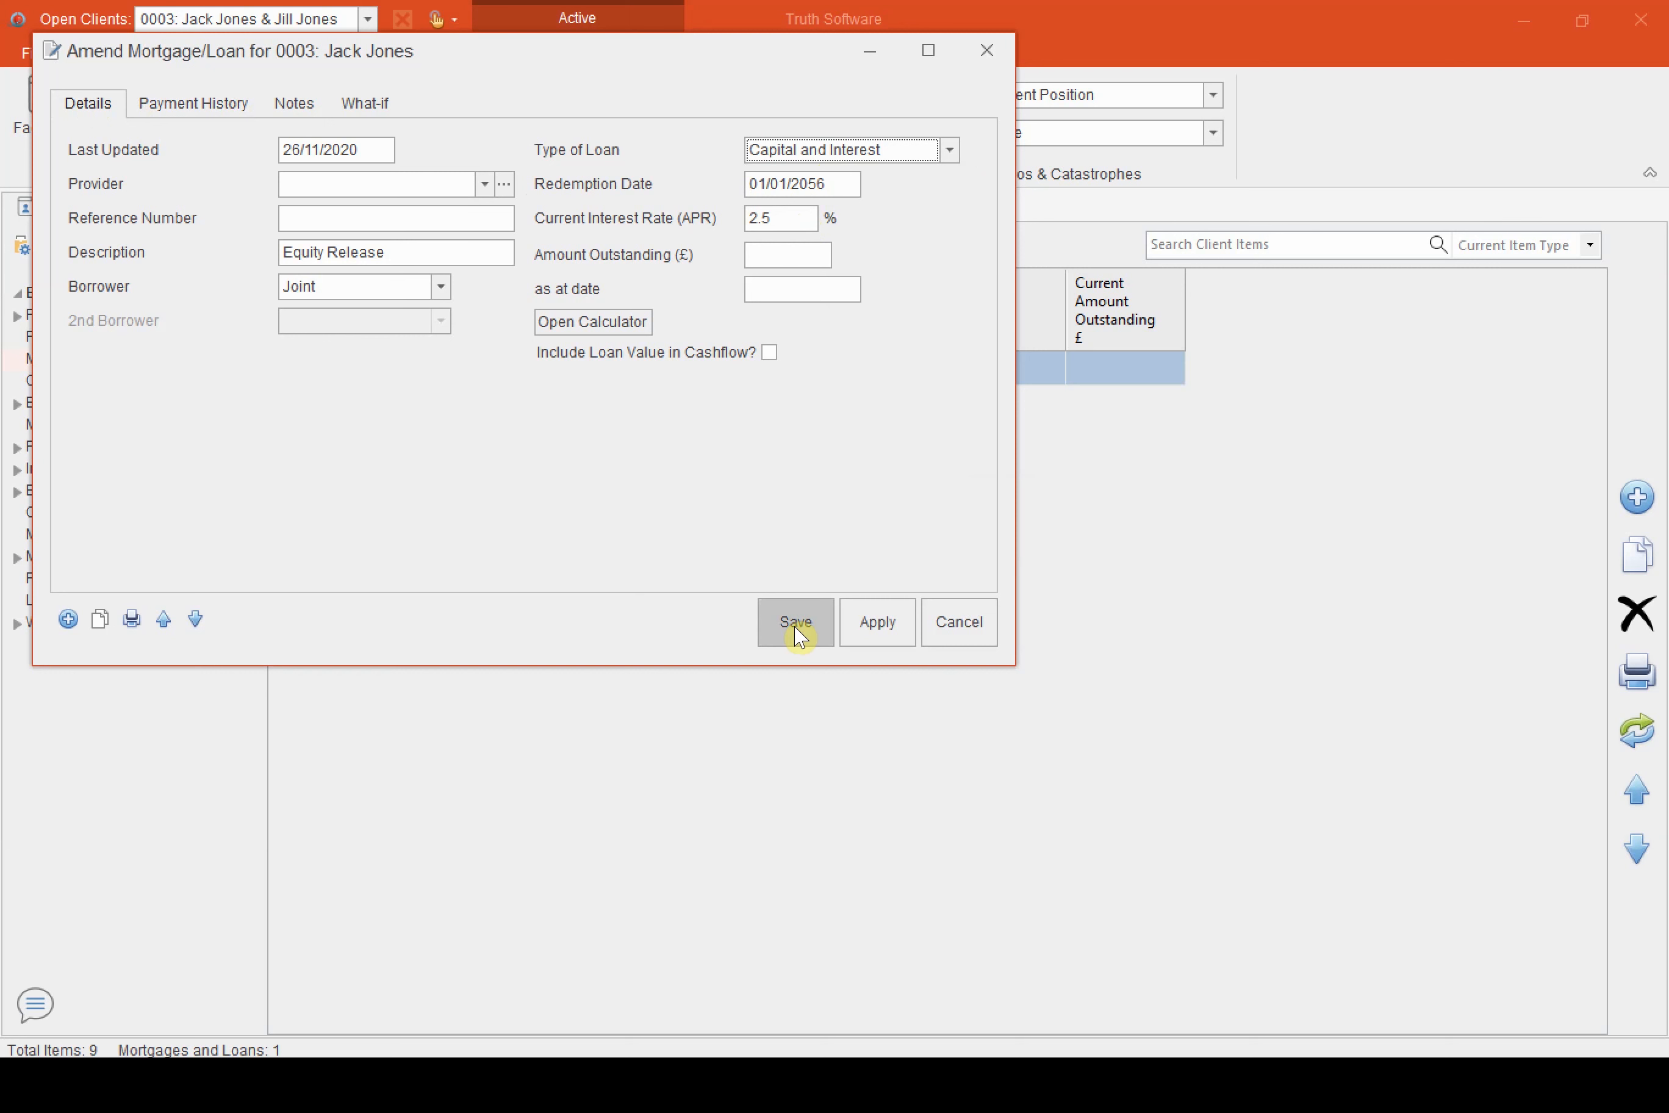
left_click(797, 632)
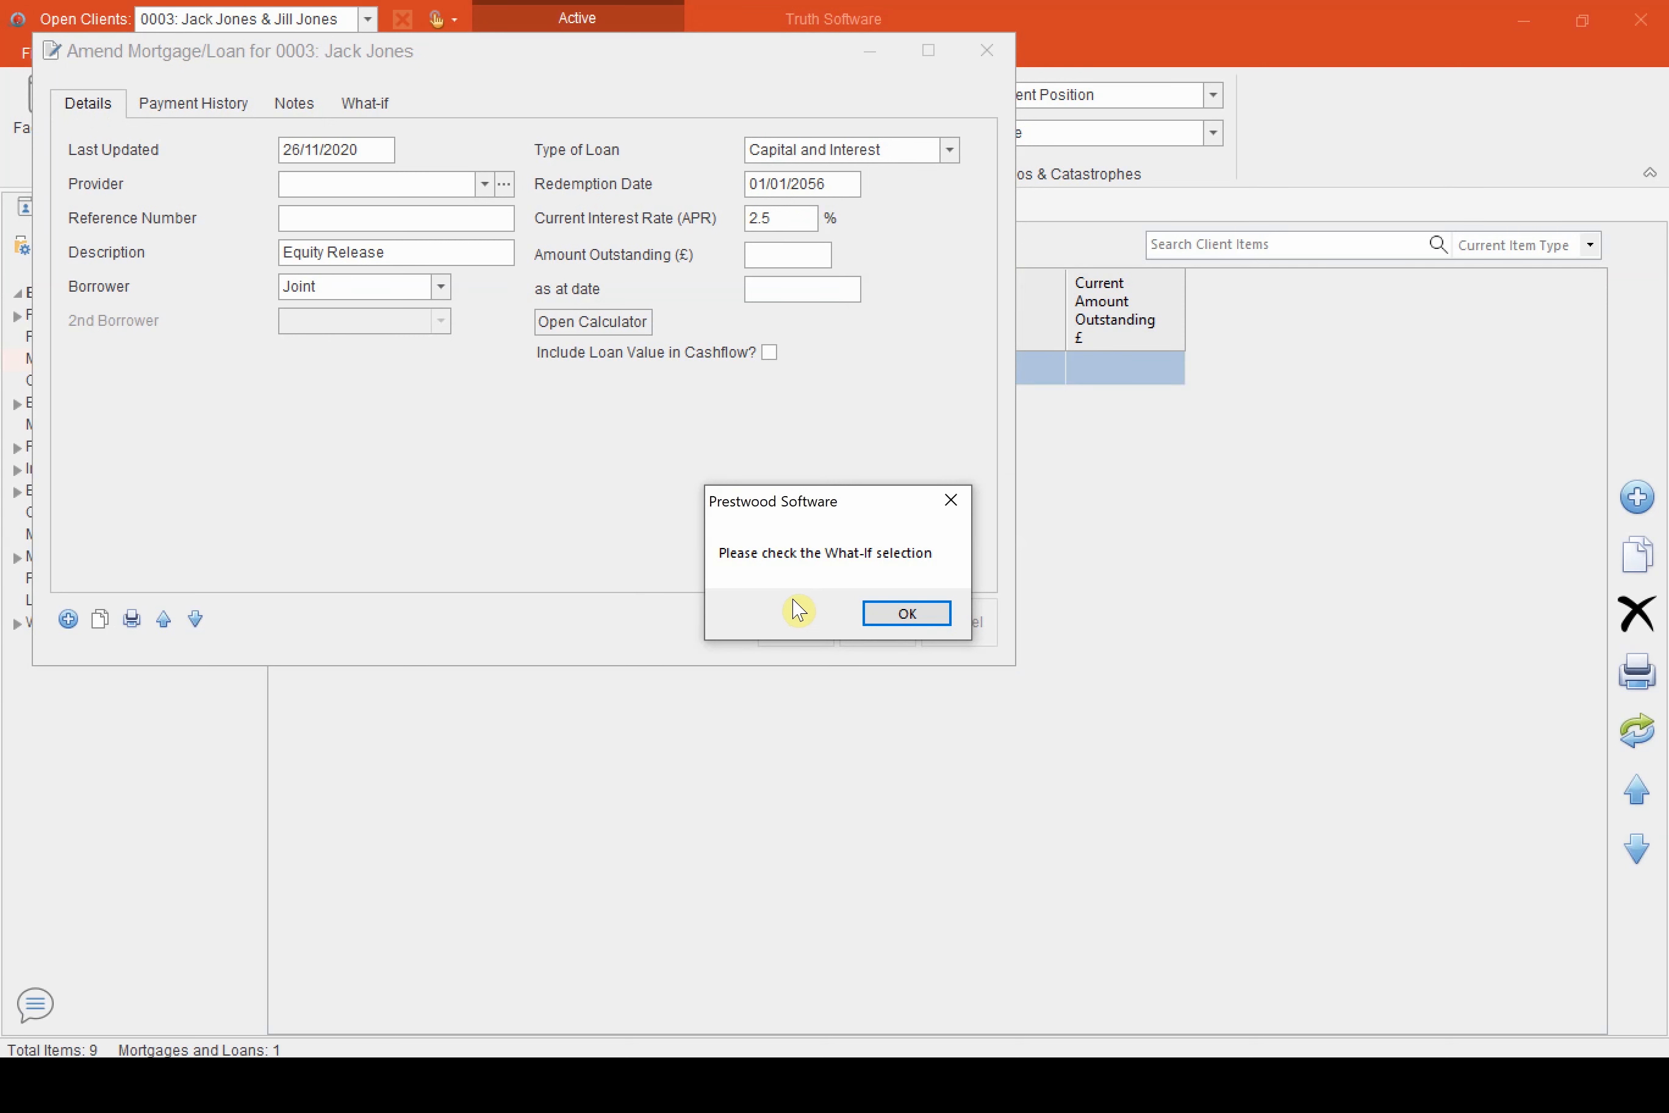
Exclude the loan from the Current Position scenario, leave it in Equity Release, and save the item
left_click(907, 614)
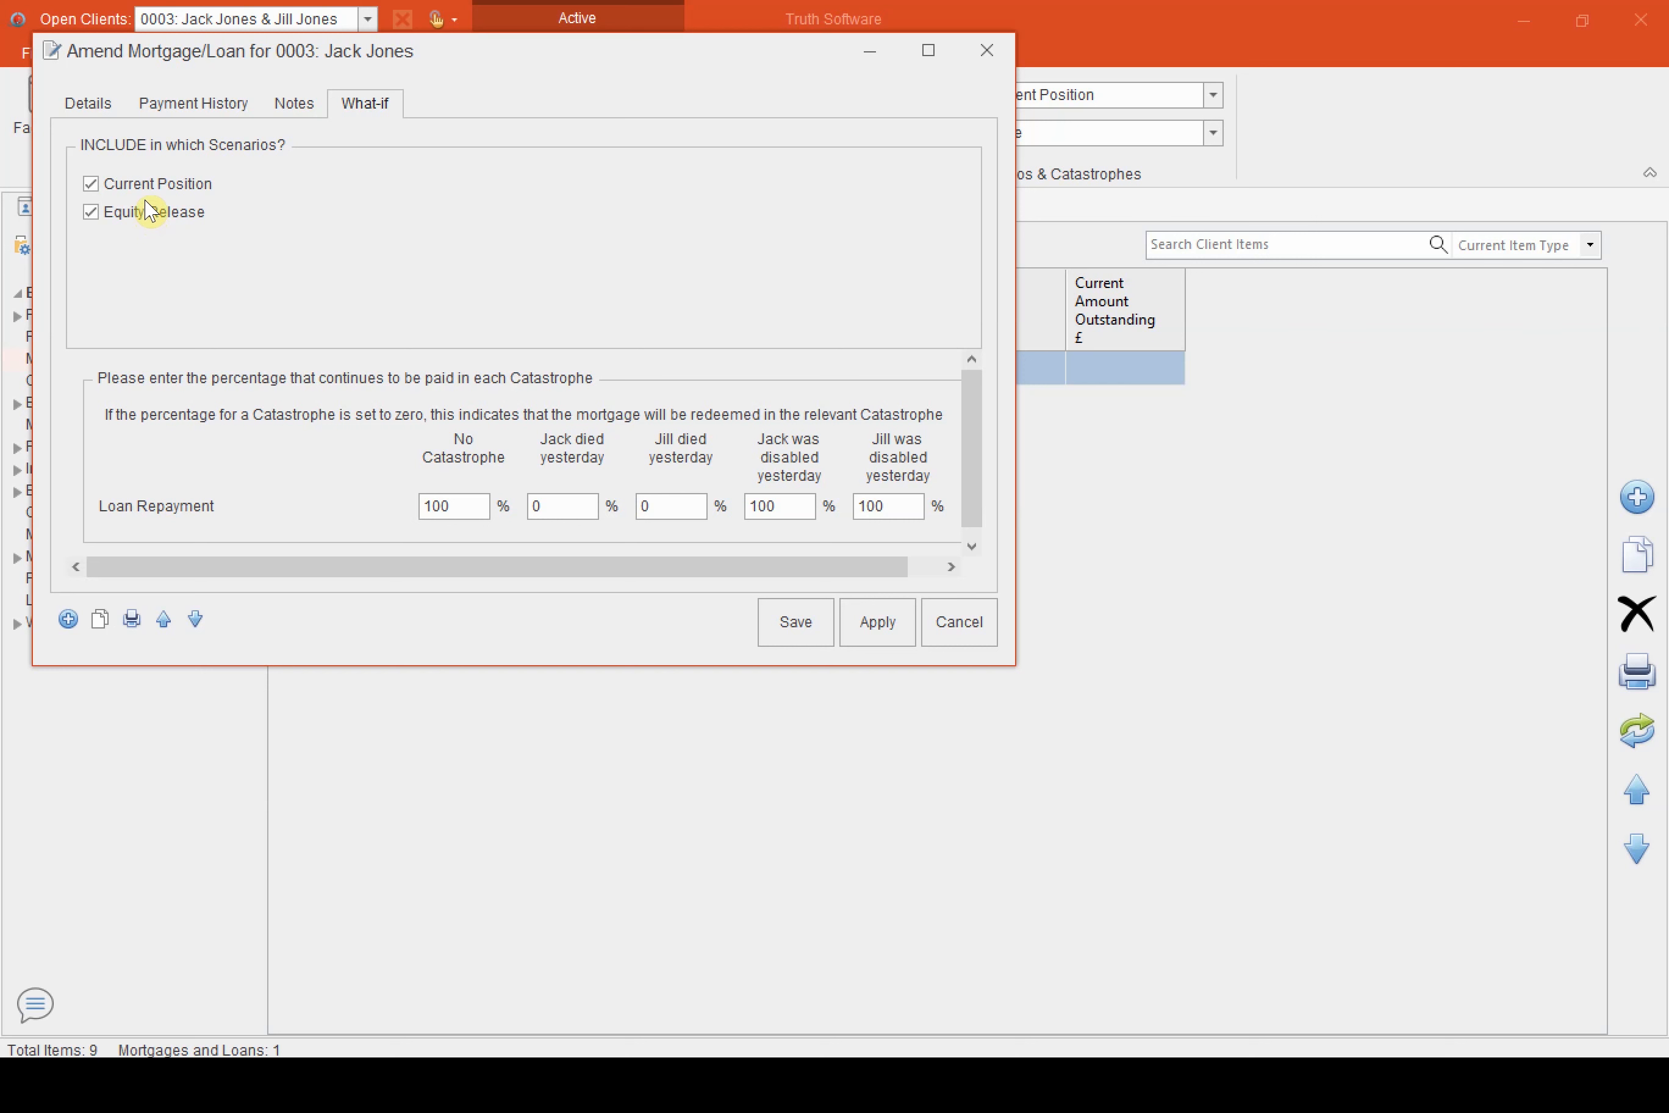
left_click(90, 184)
left_click(782, 623)
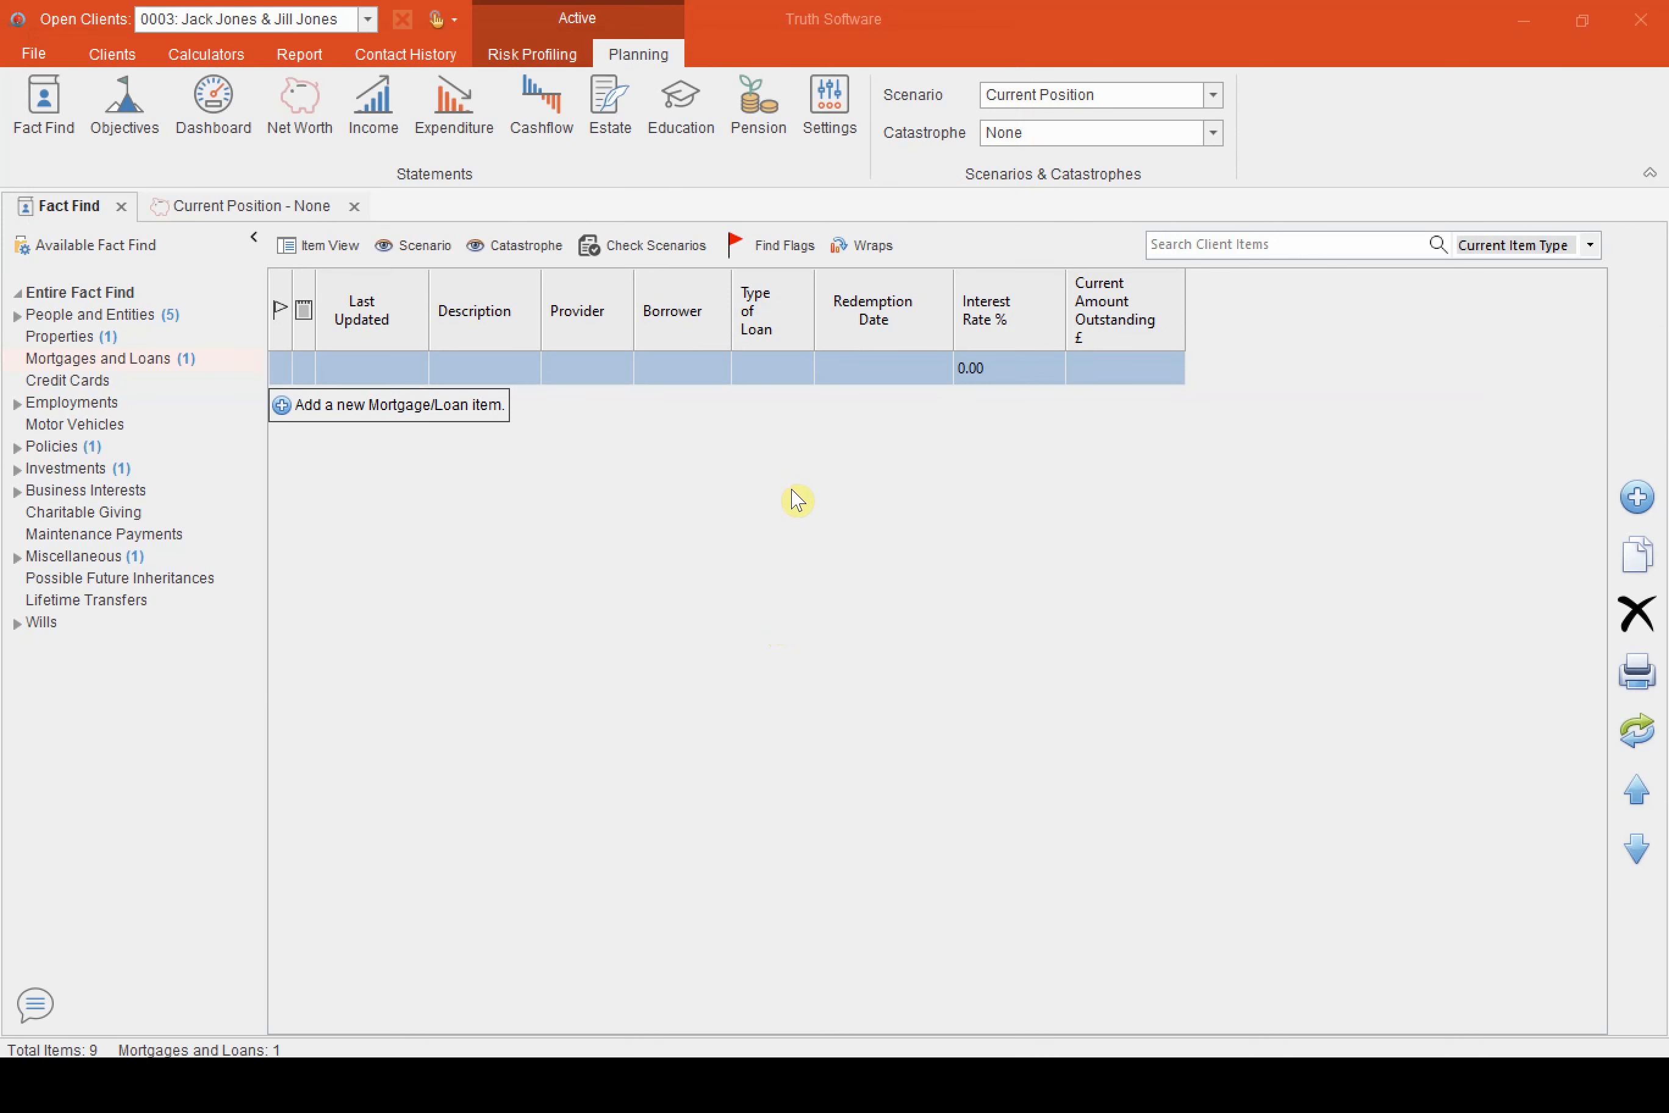
Switch to the Equity Release scenario and show which scenarios include the loan
left_click(1073, 105)
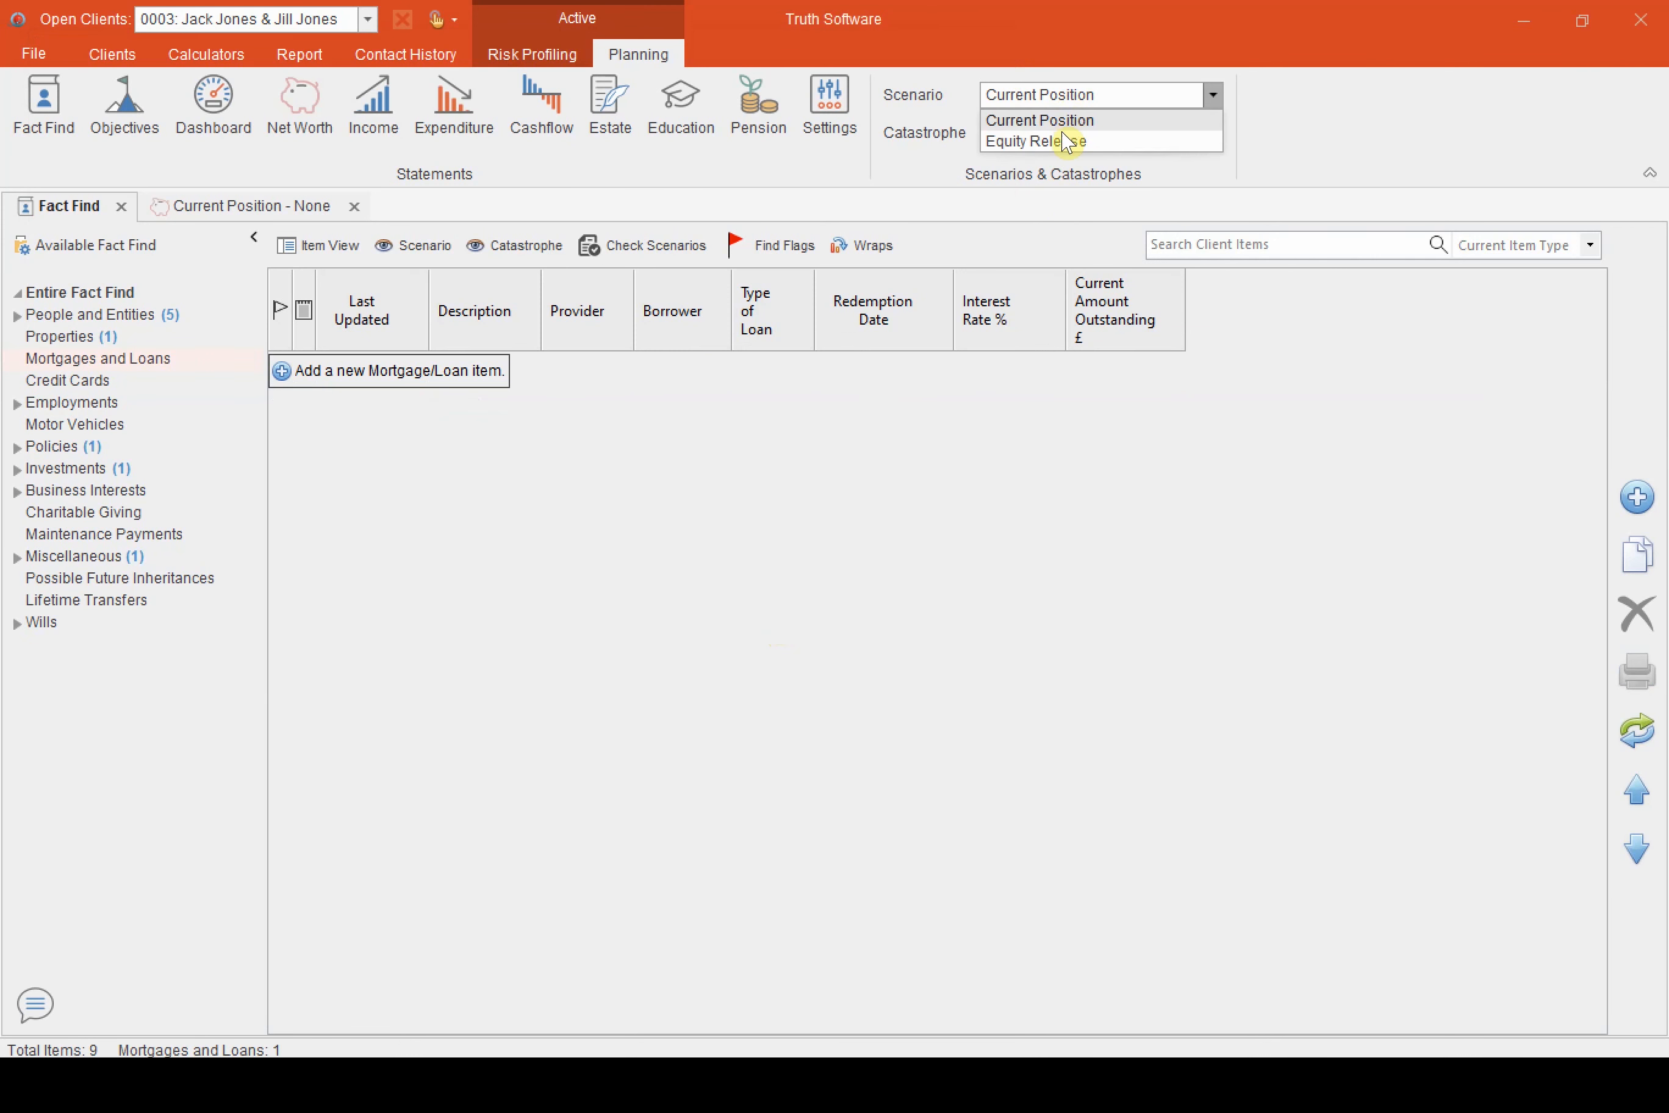
left_click(1061, 142)
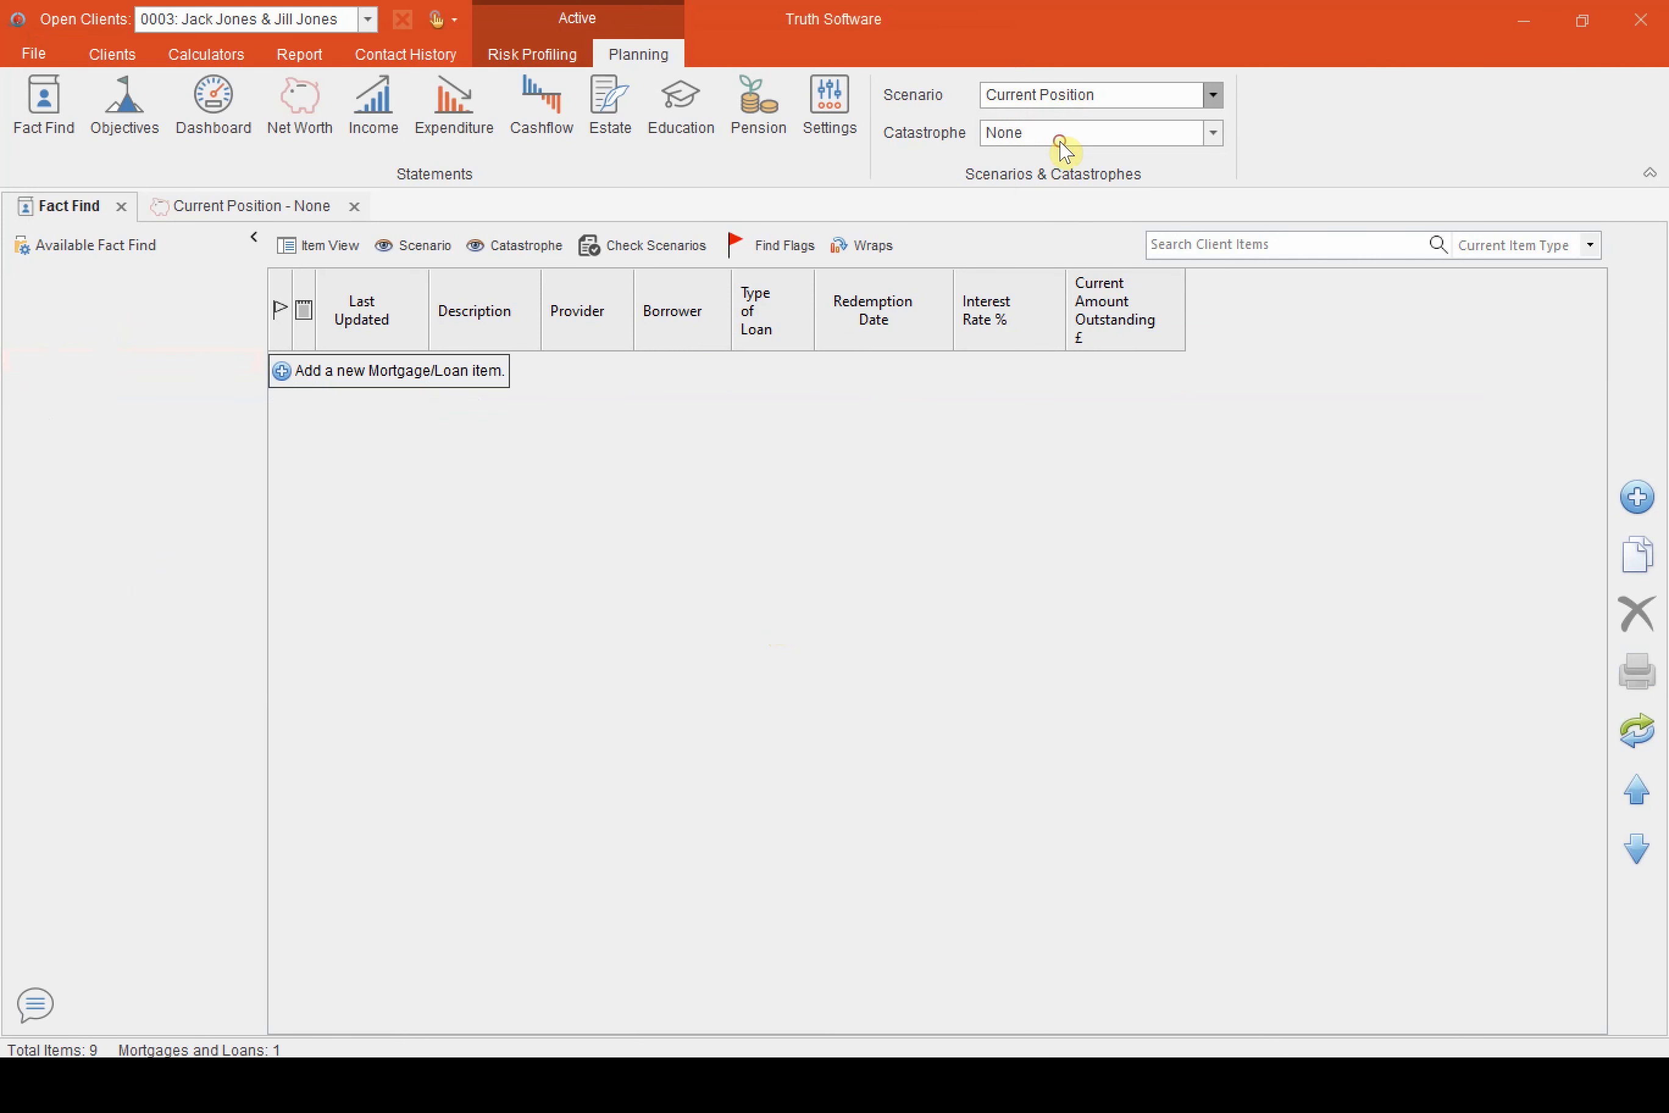
left_click(402, 246)
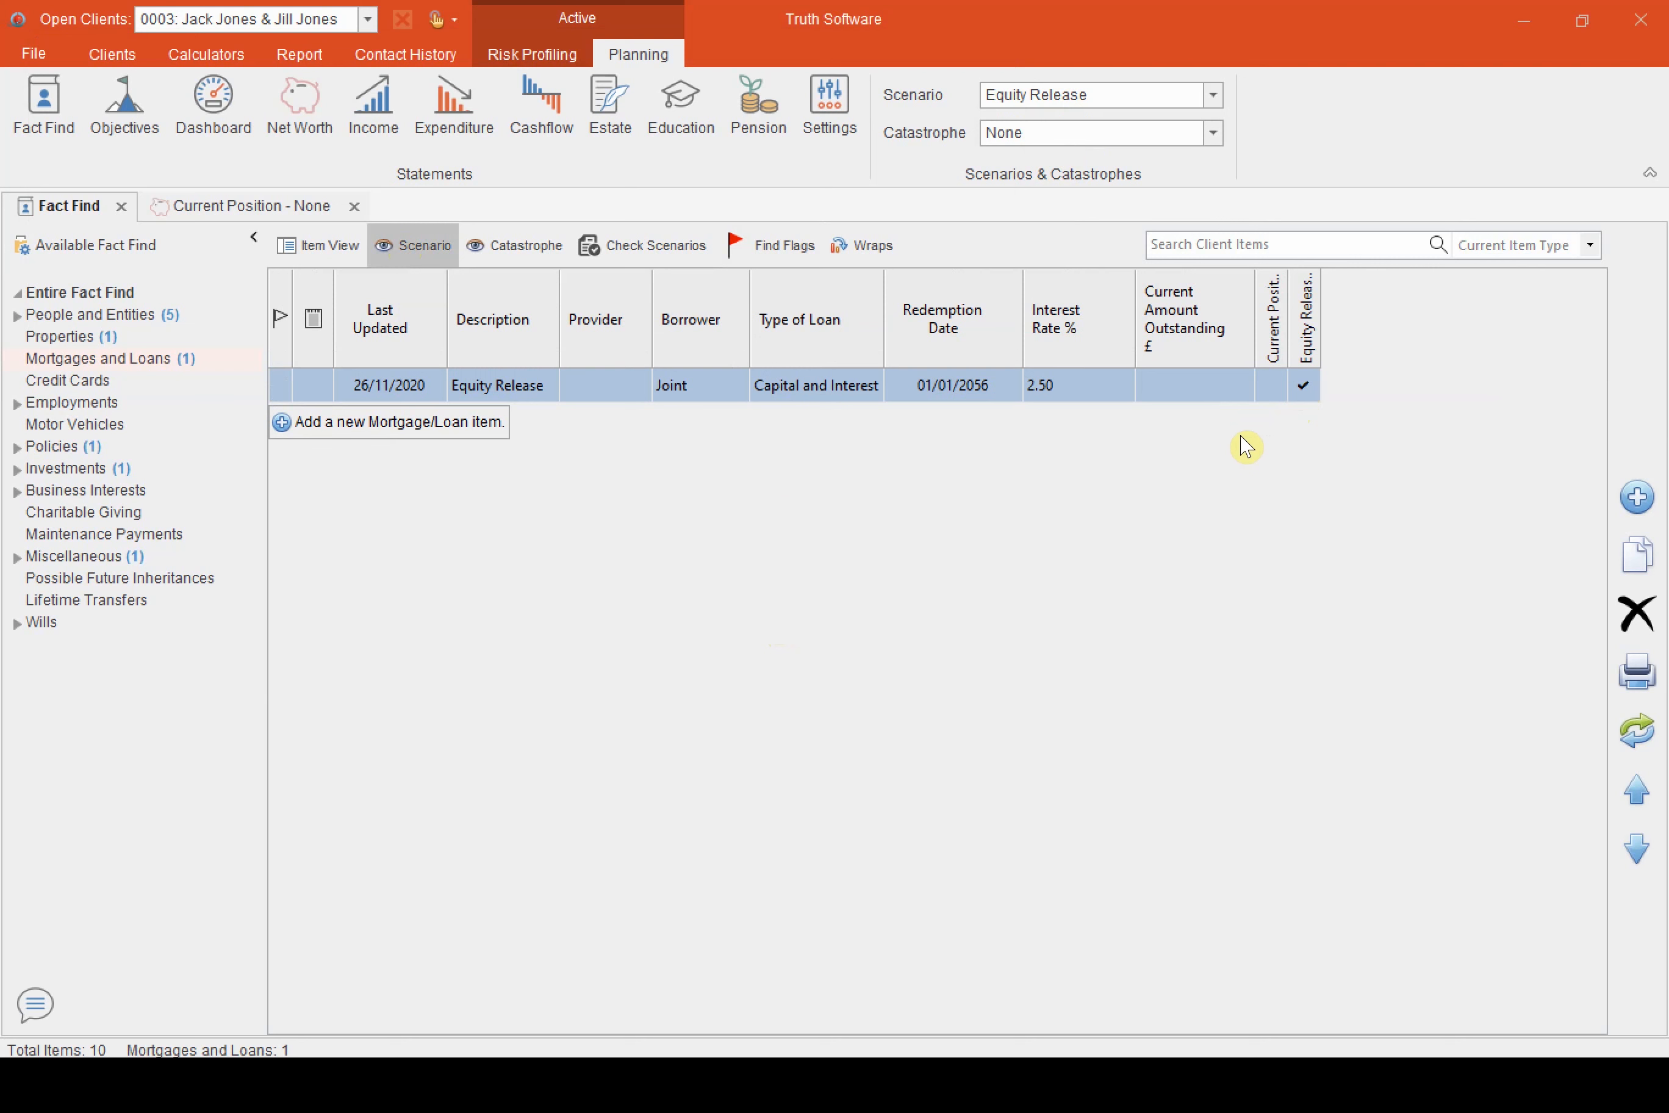
Return to the Current Position scenario and view its cashflow capital chart
left_click(1095, 97)
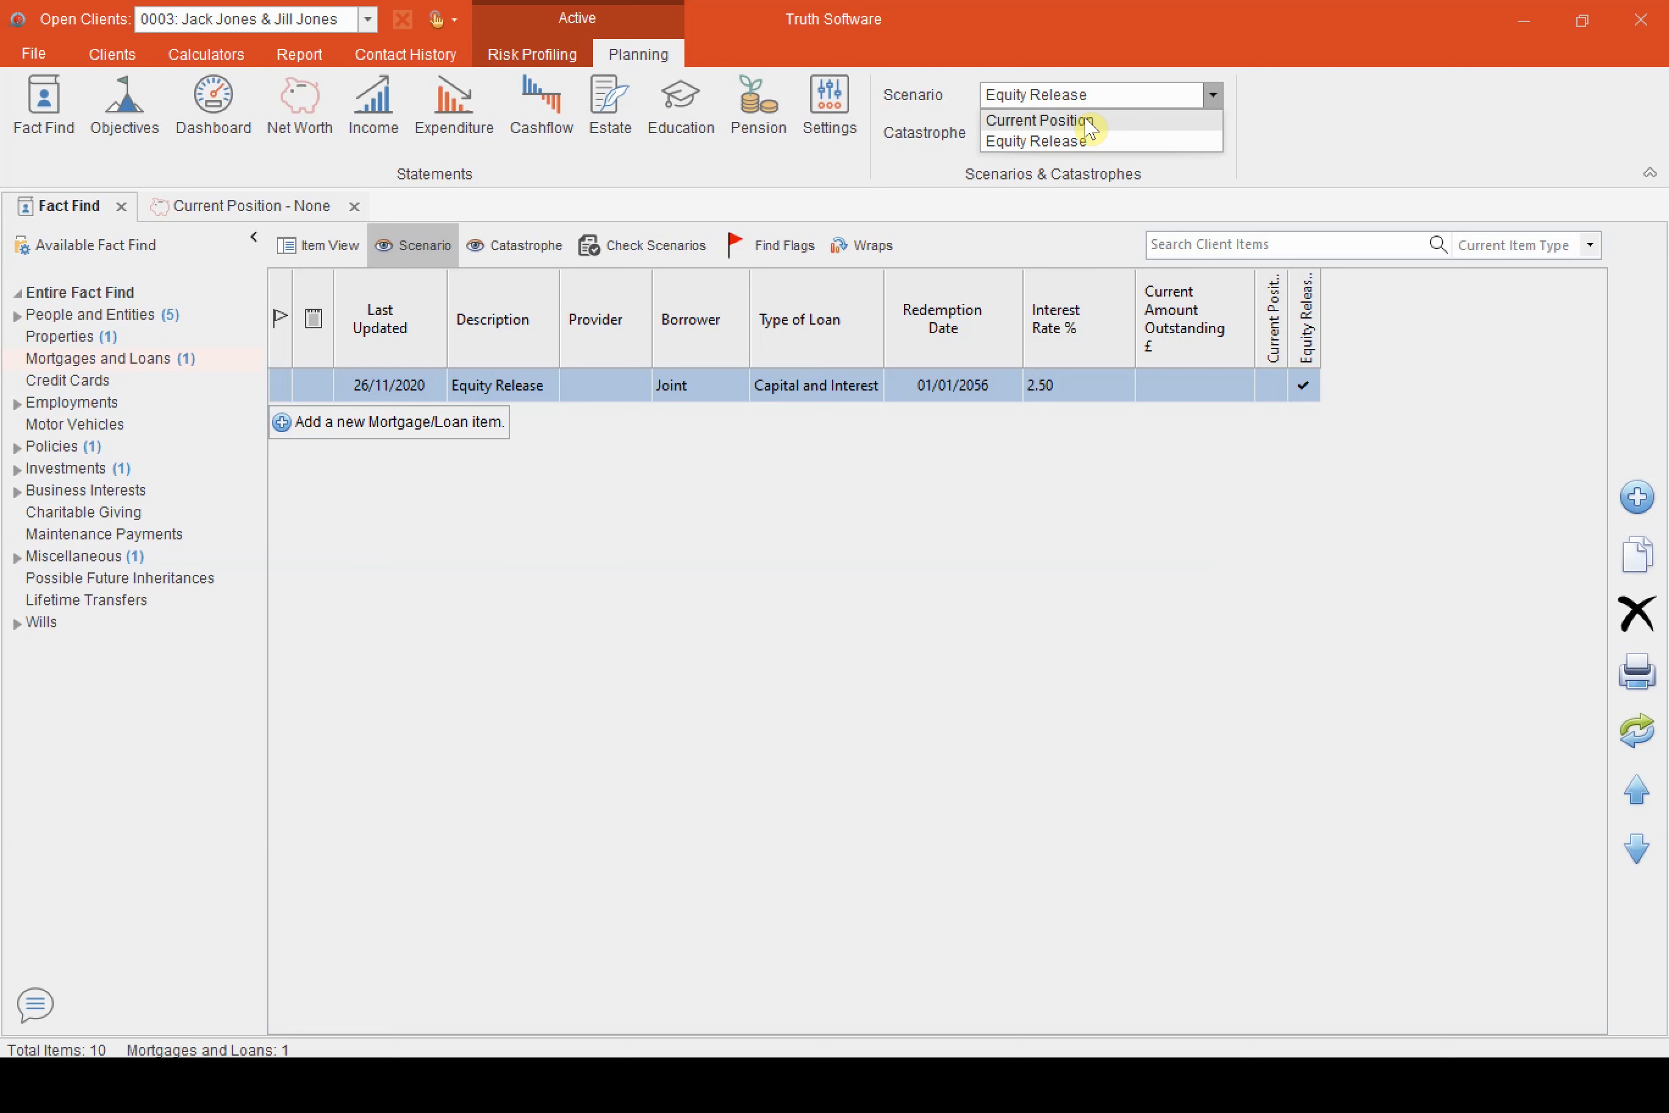
left_click(1090, 122)
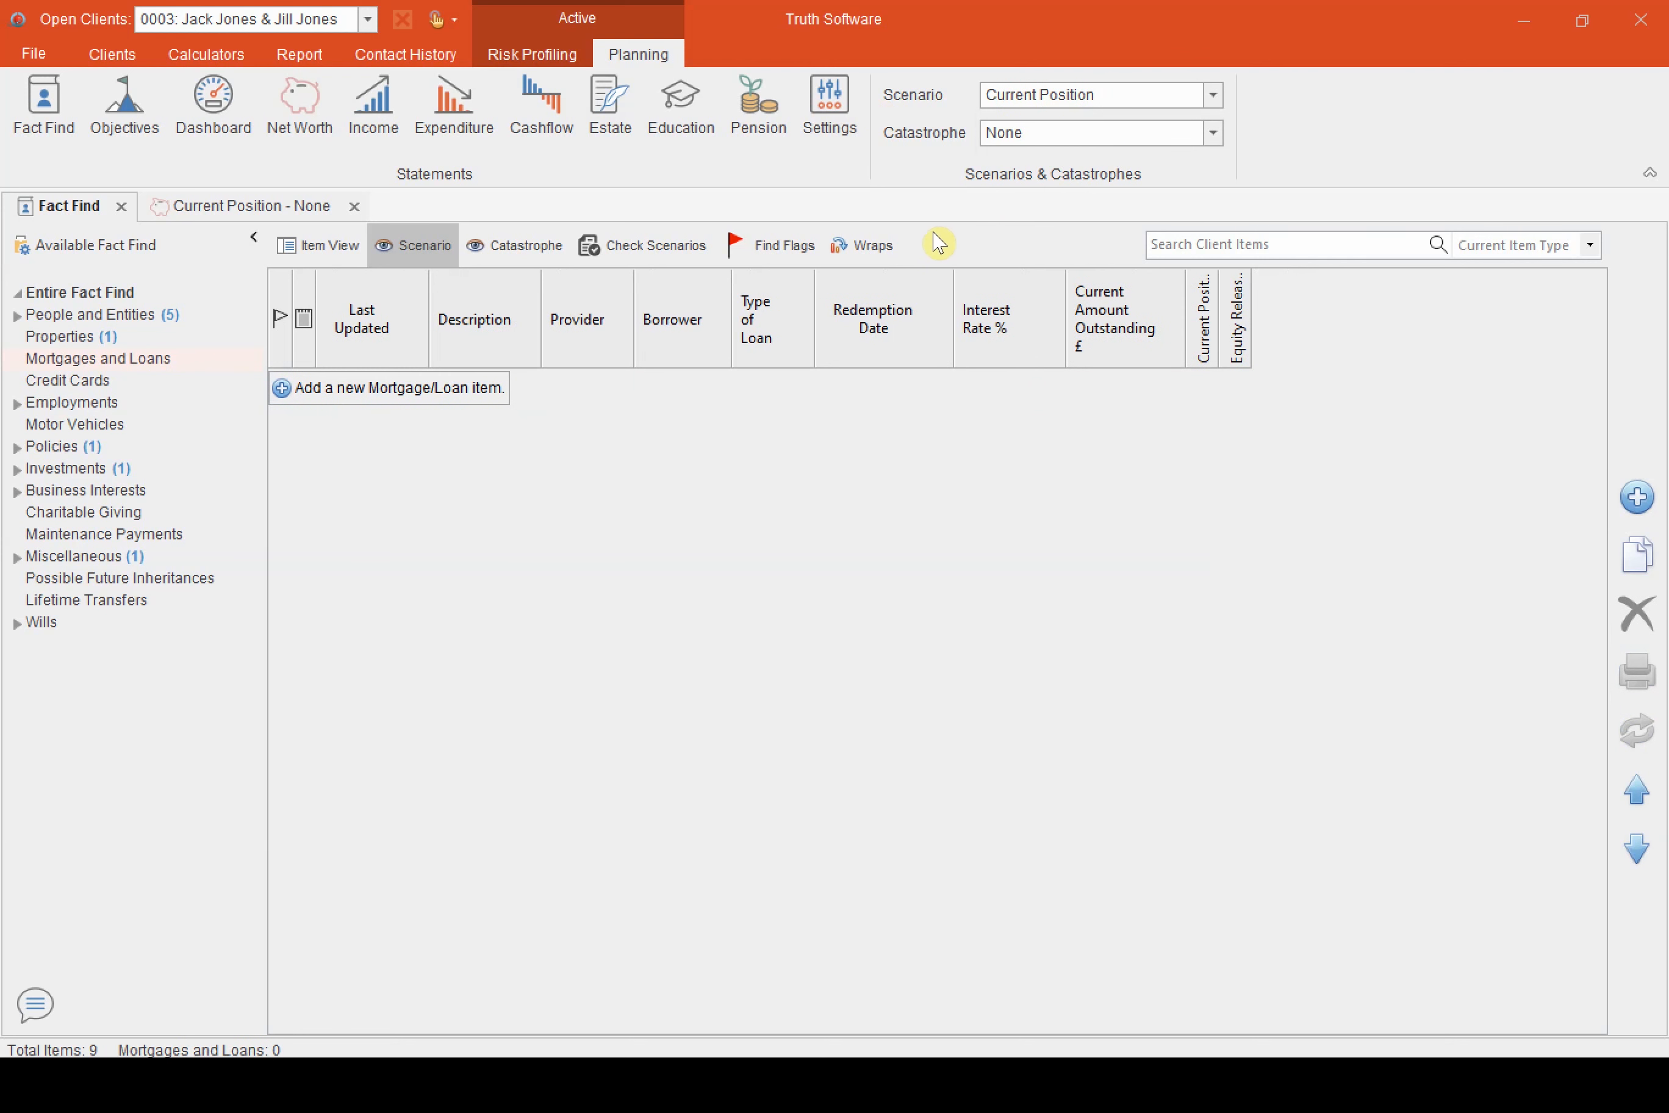
left_click(550, 107)
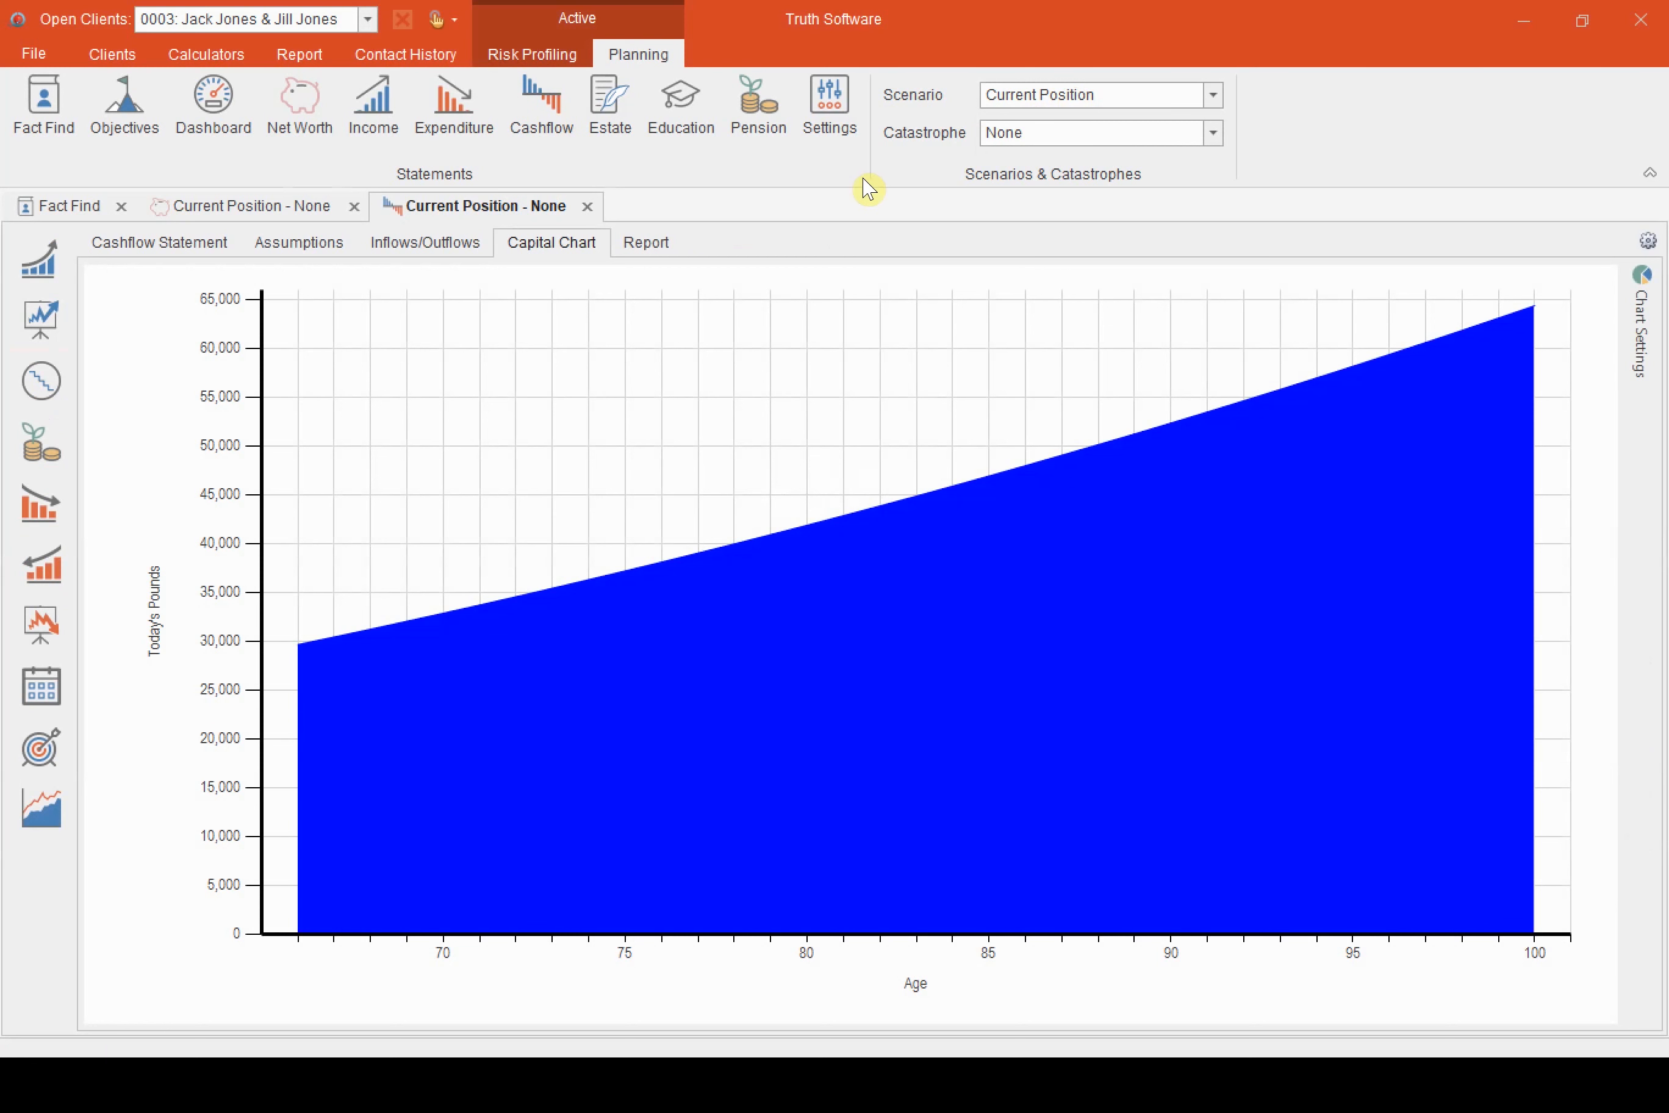
Switch to the Equity Release scenario and examine its cashflow capital chart around age 67
left_click(1150, 96)
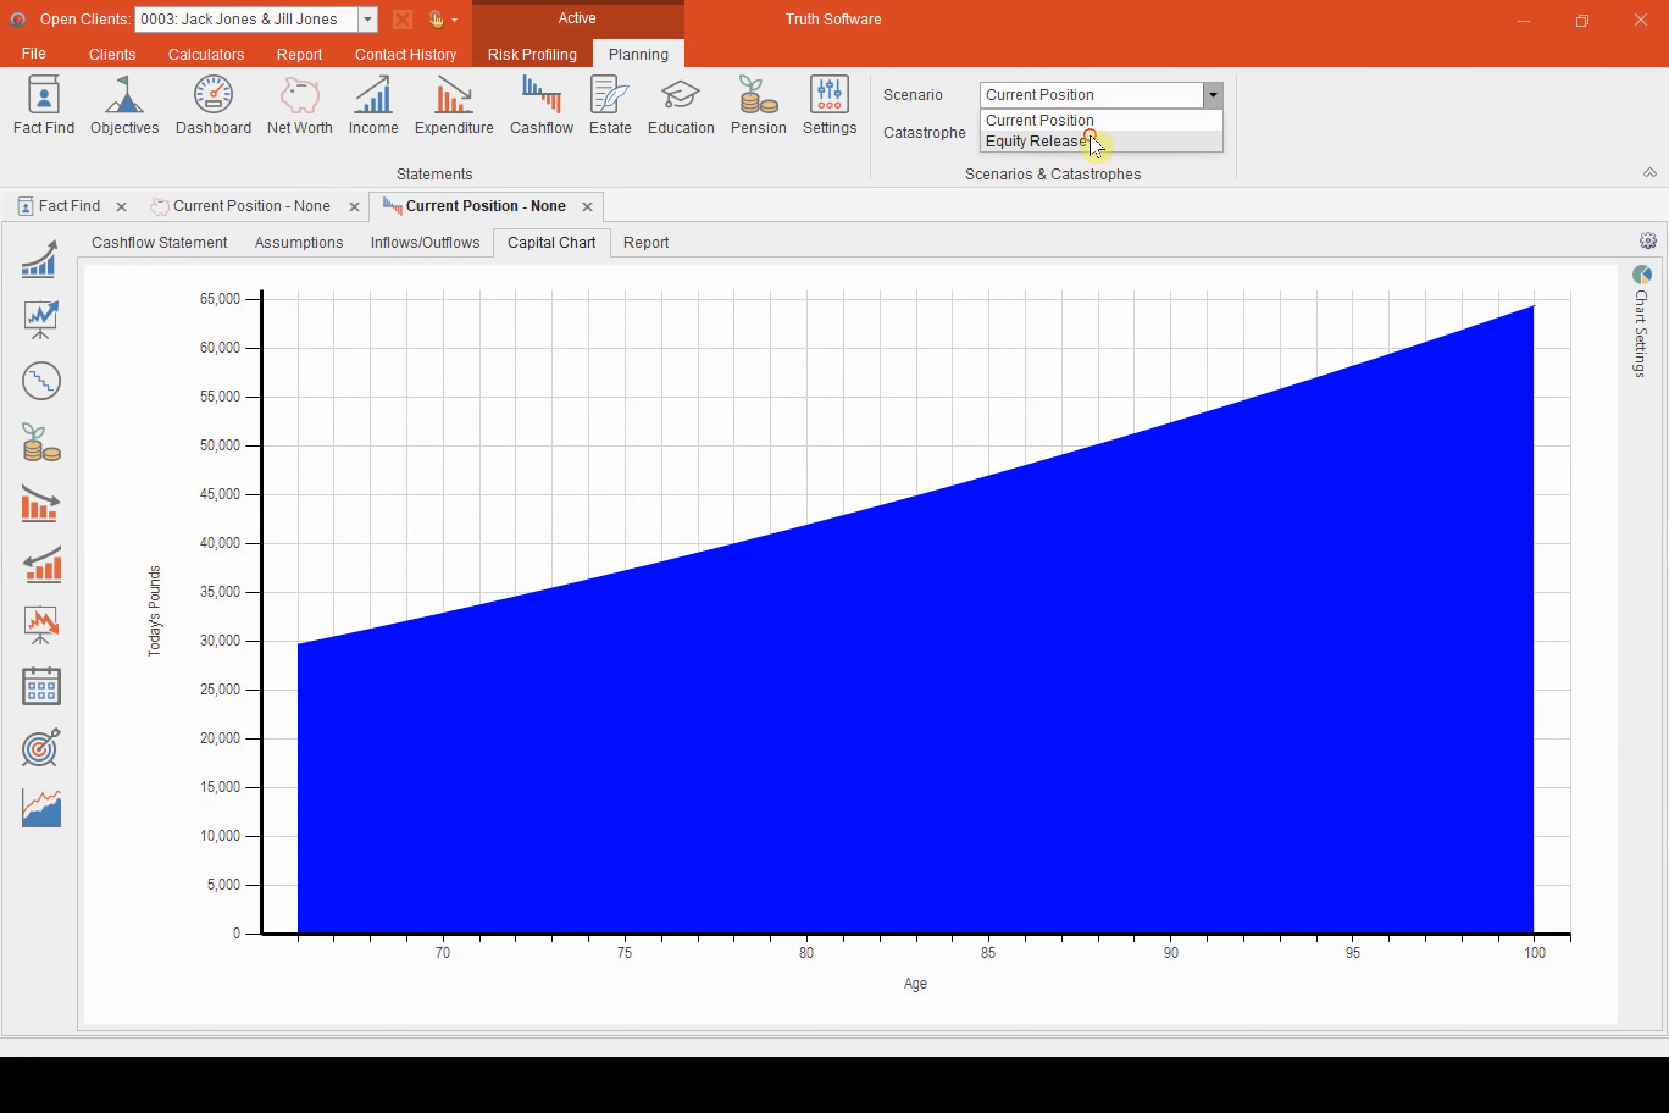
left_click(1093, 142)
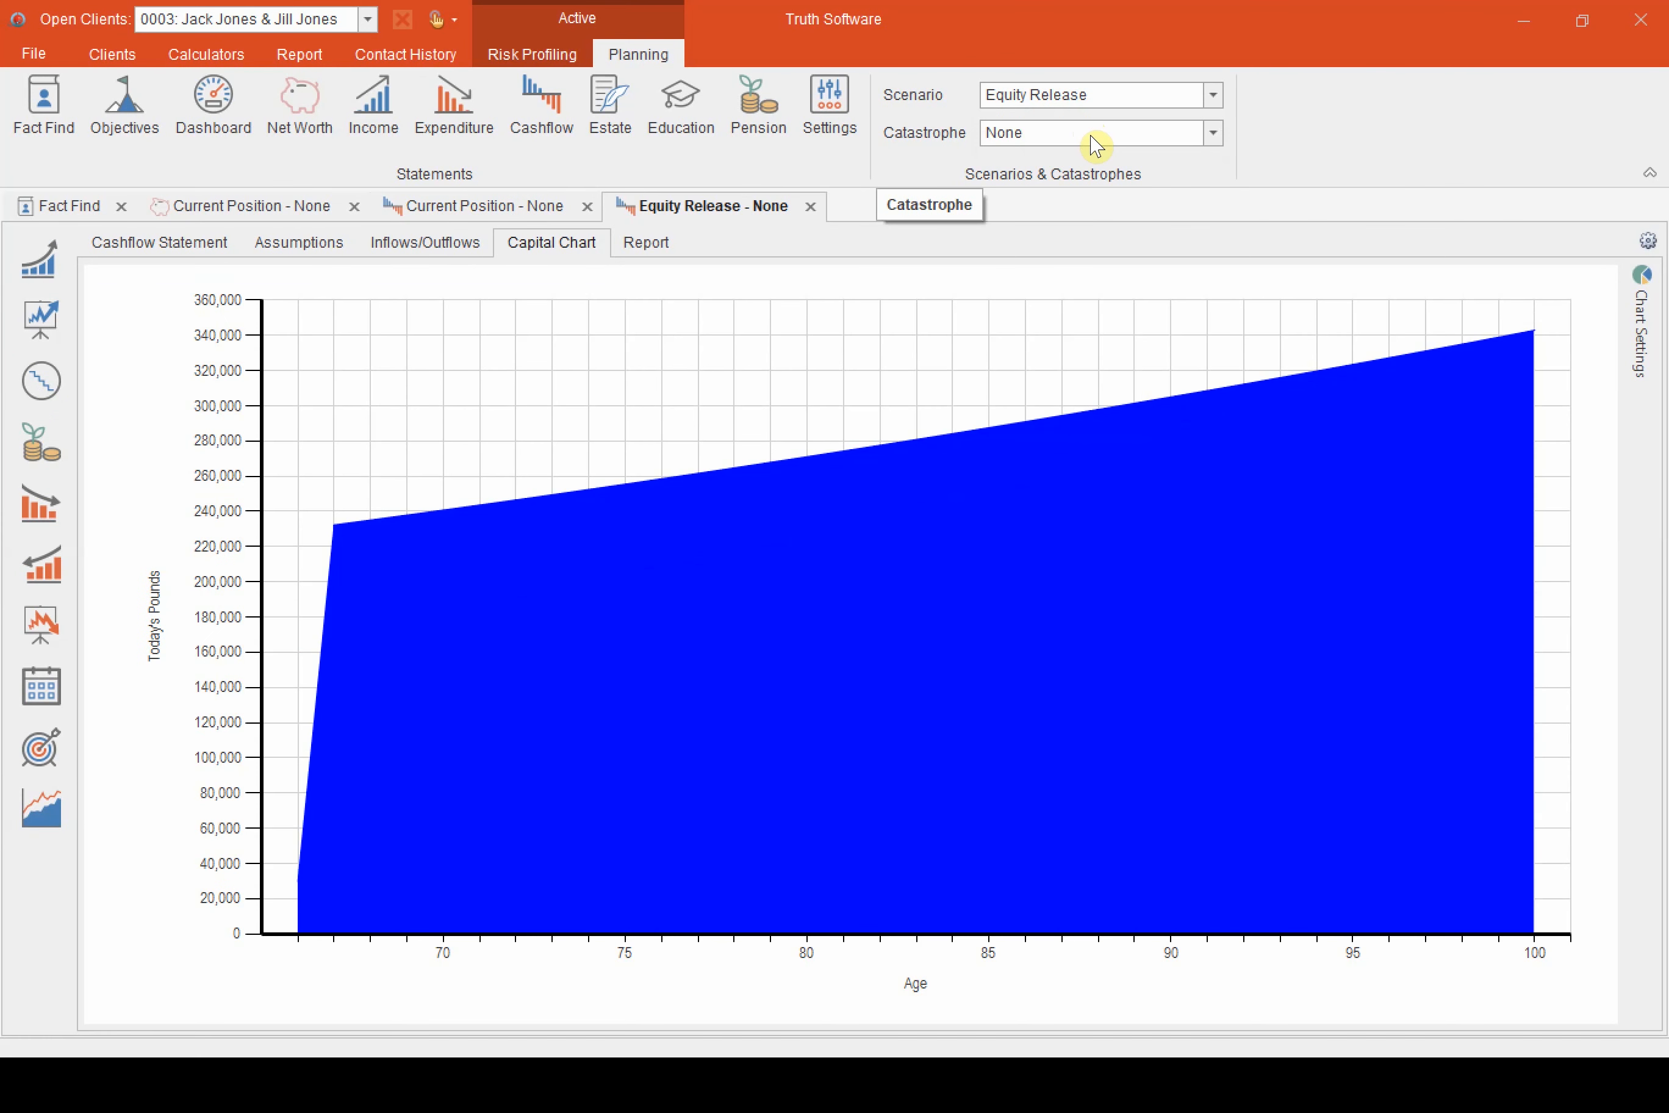
left_click(369, 533)
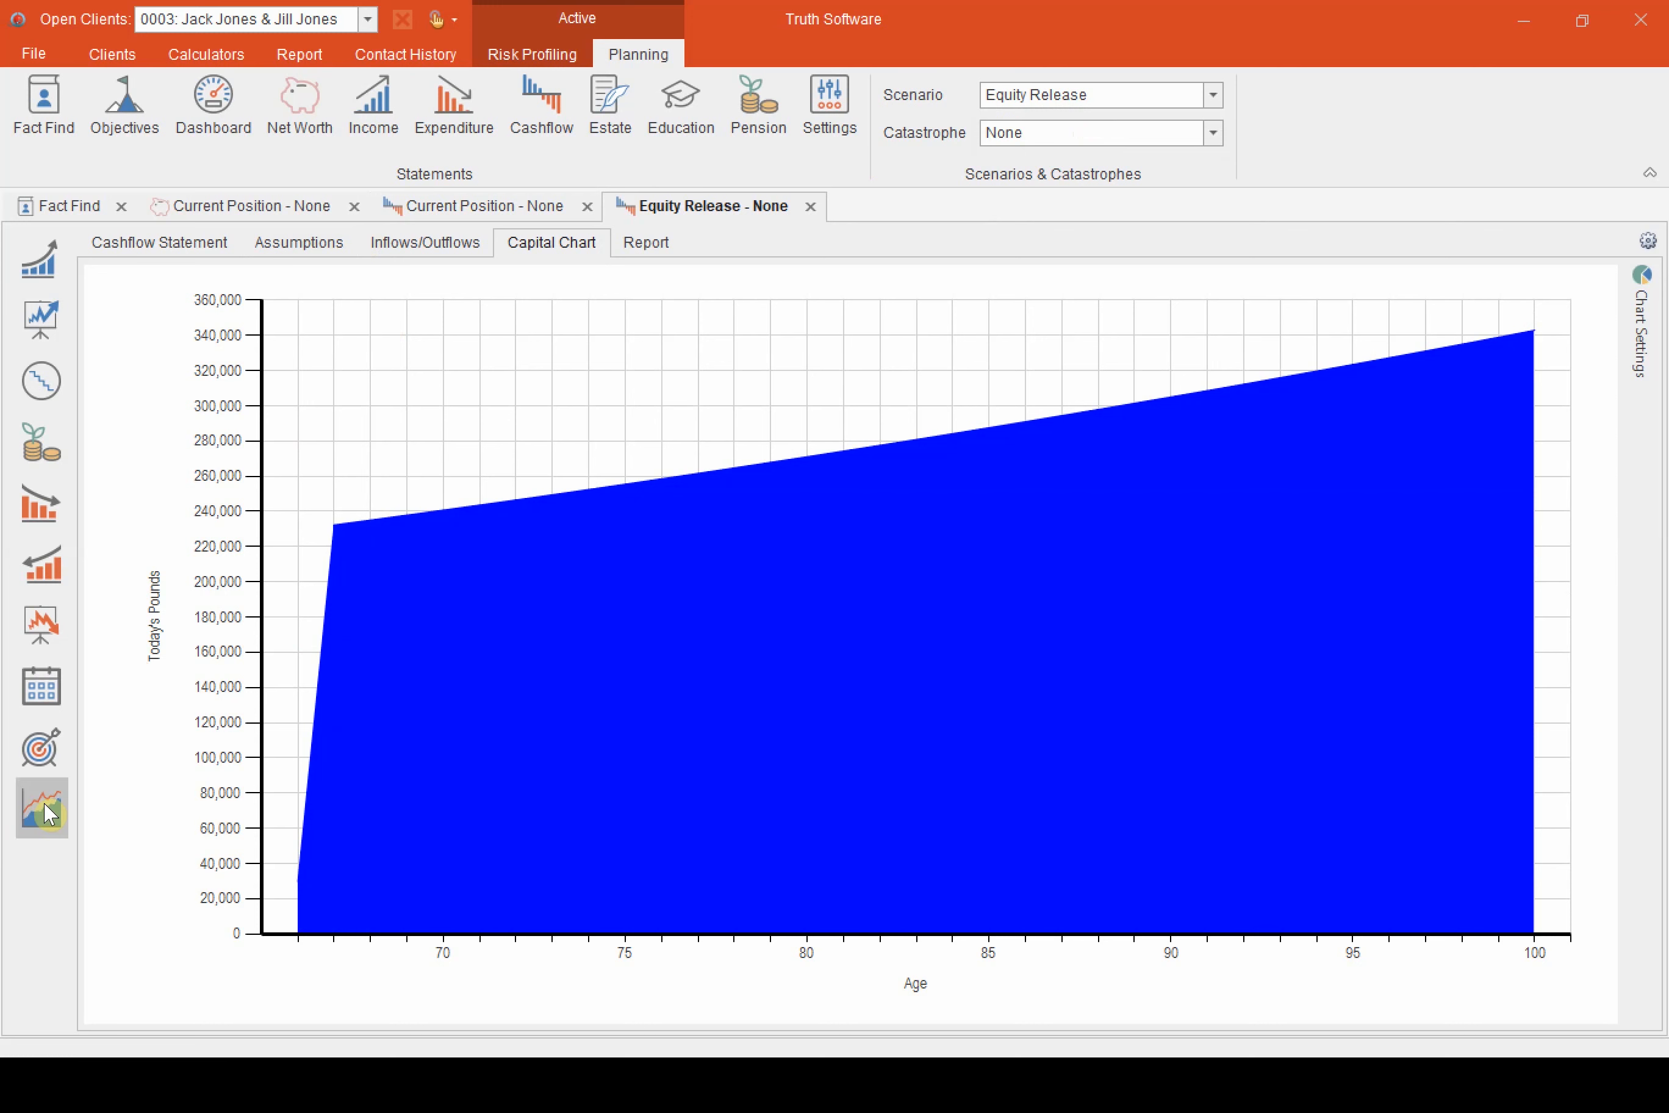
Compare the Equity Release capital chart with the Current Position scenario, and remove the comparison
left_click(41, 808)
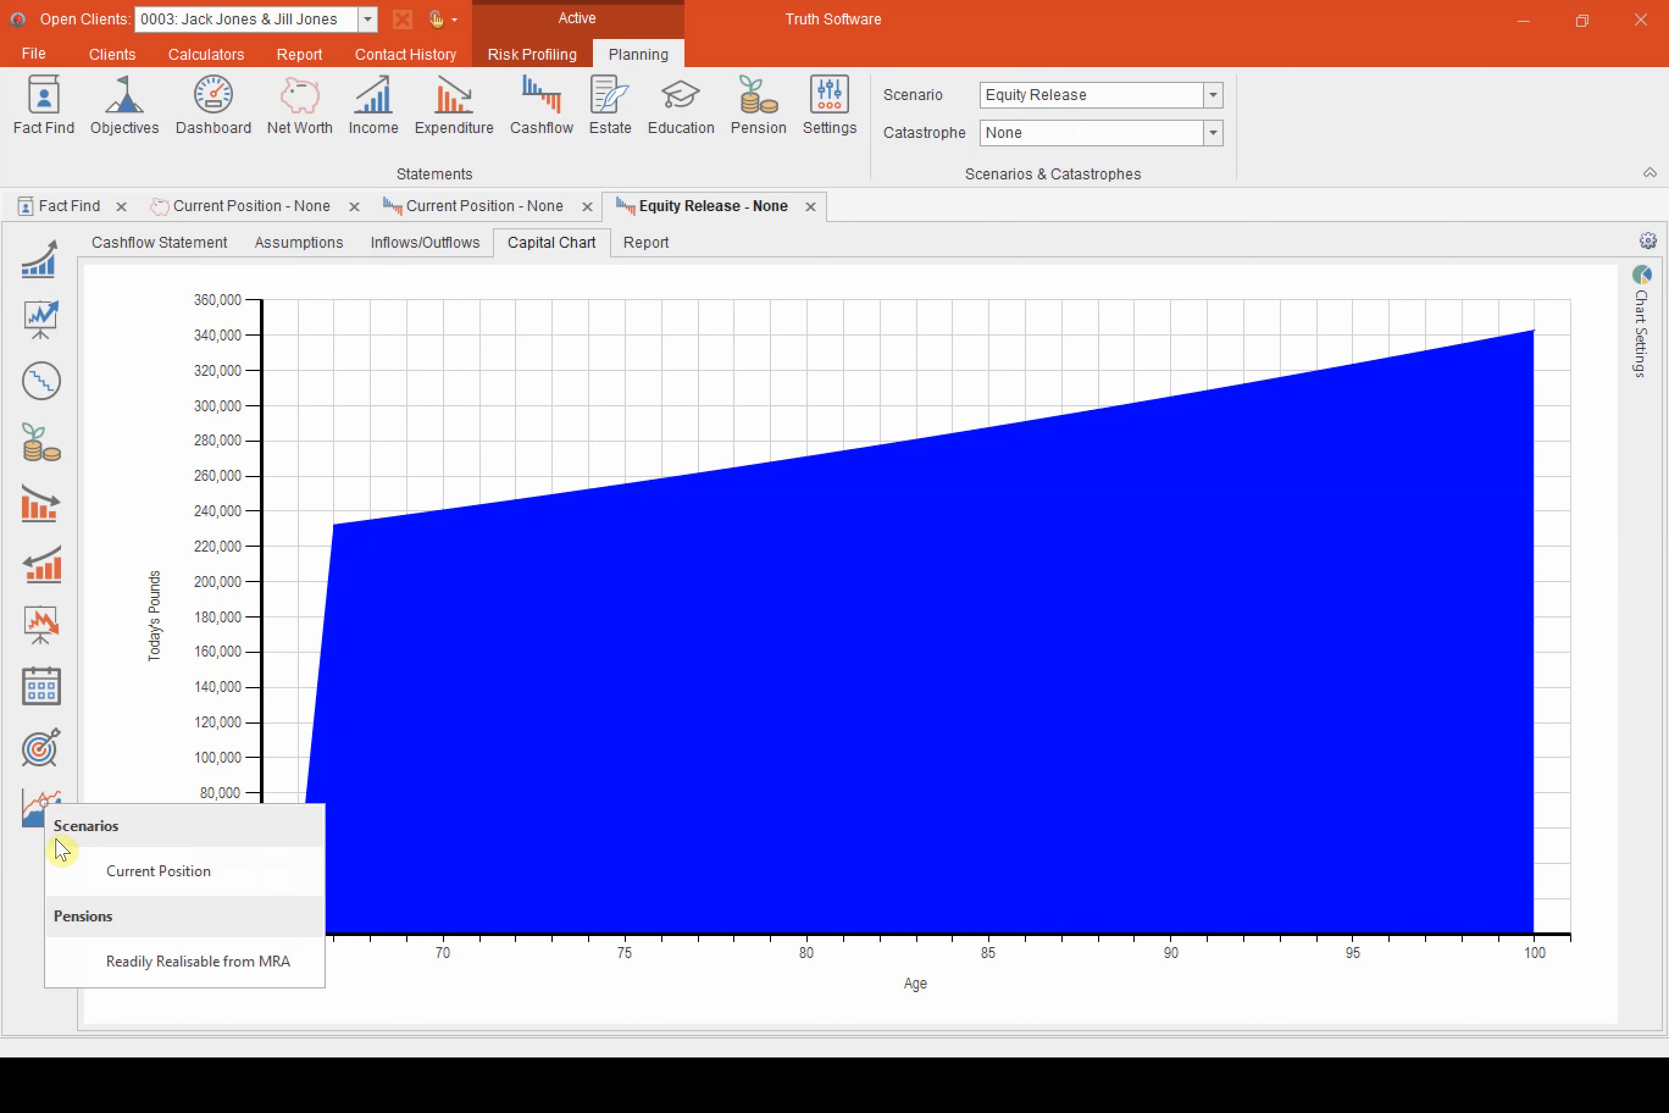
left_click(186, 872)
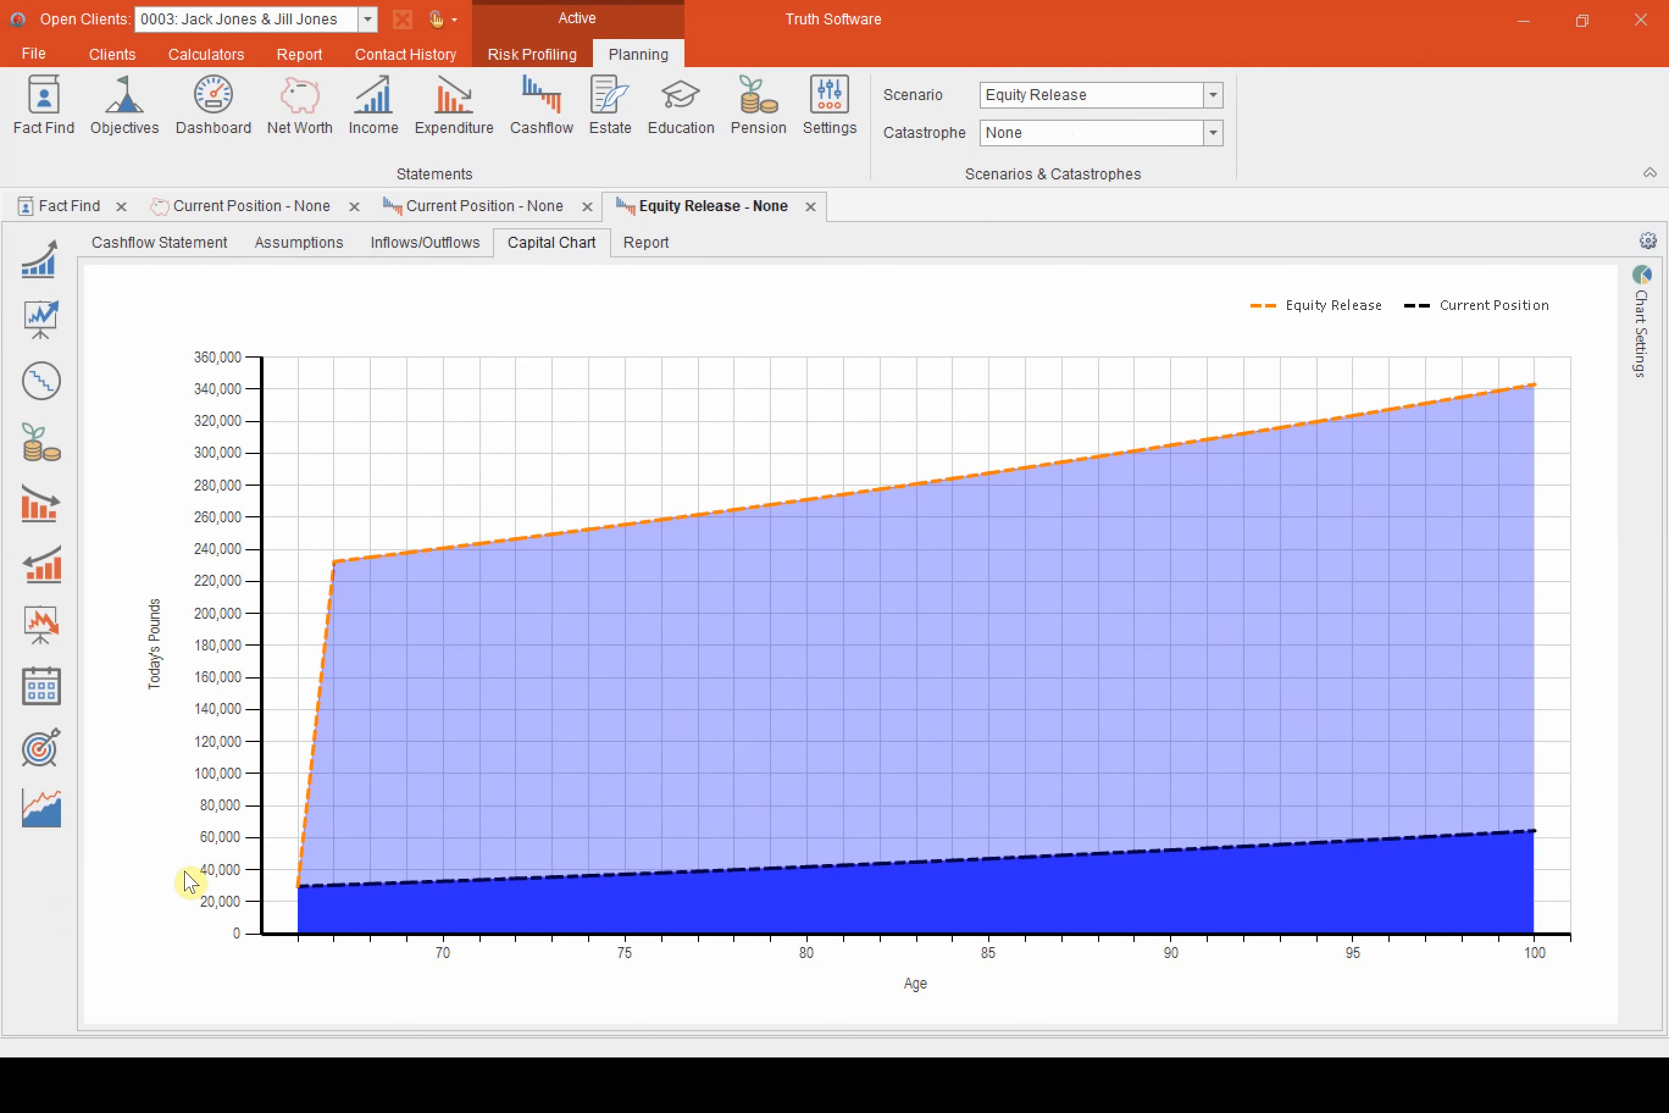
left_click(35, 820)
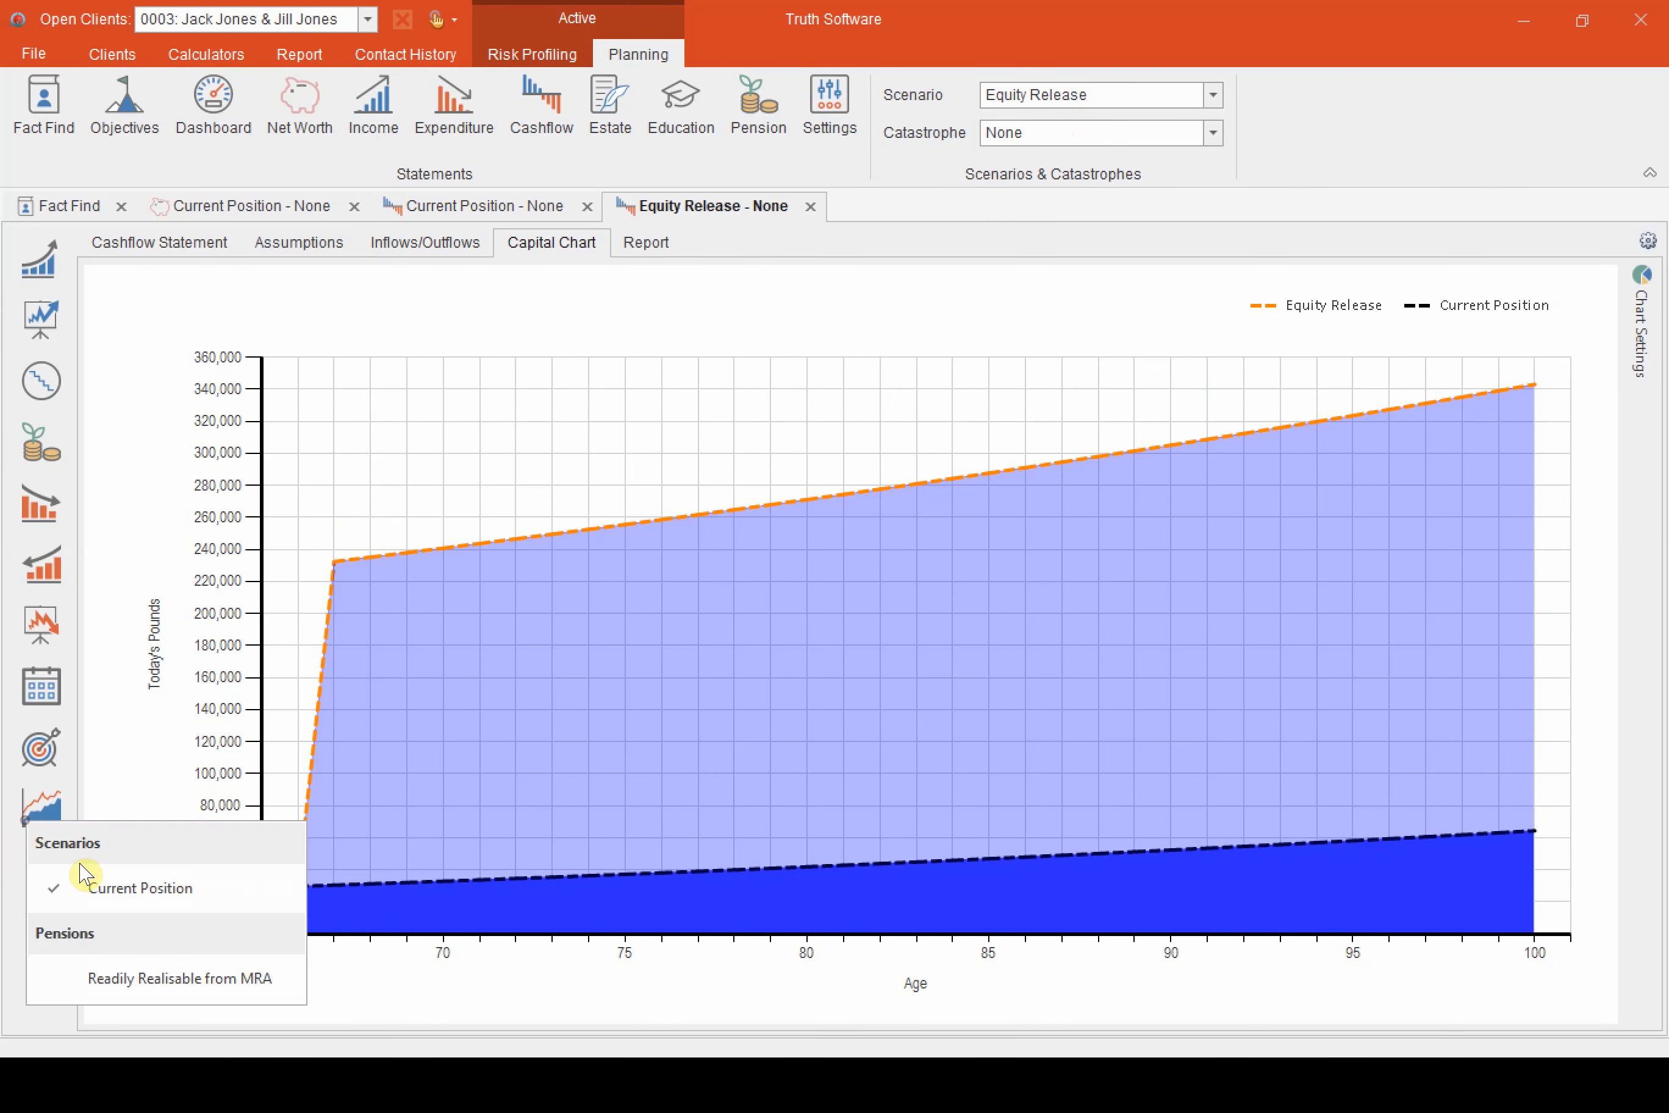
left_click(112, 892)
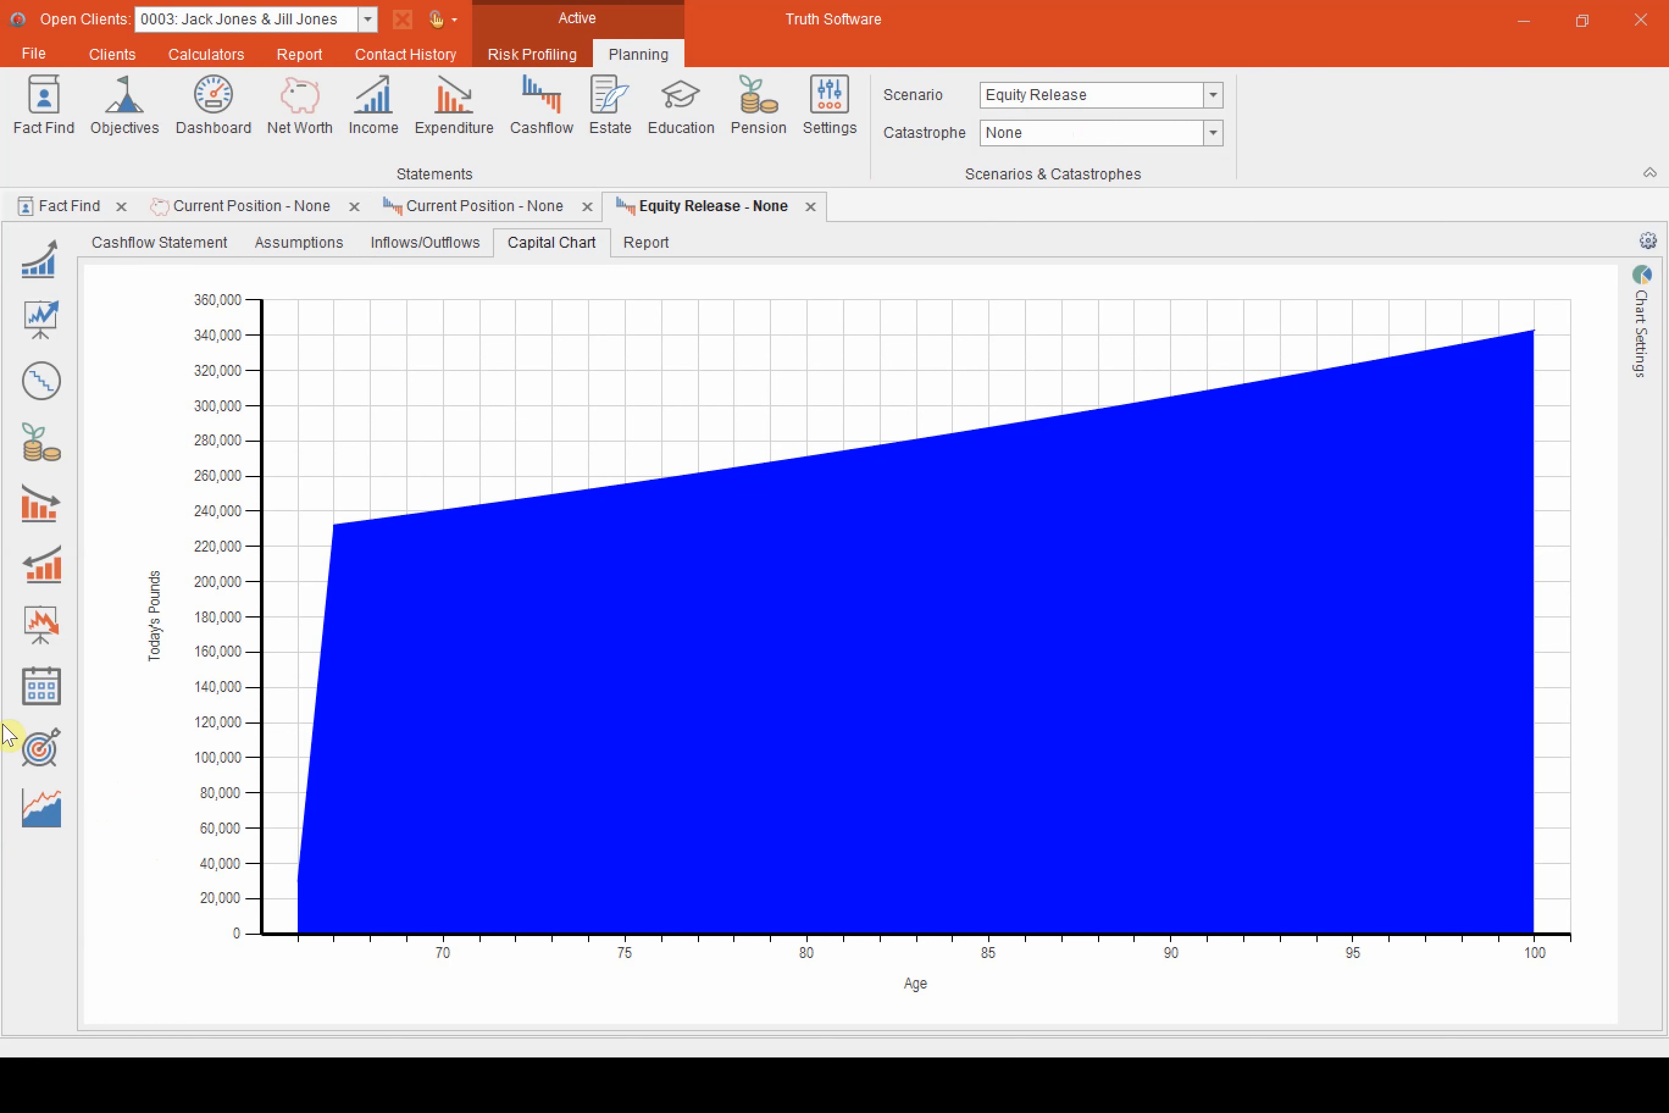
Add a miscellaneous expenditure item to the fact find, last updated 26/11/2020 and described as Gift to kids
left_click(70, 210)
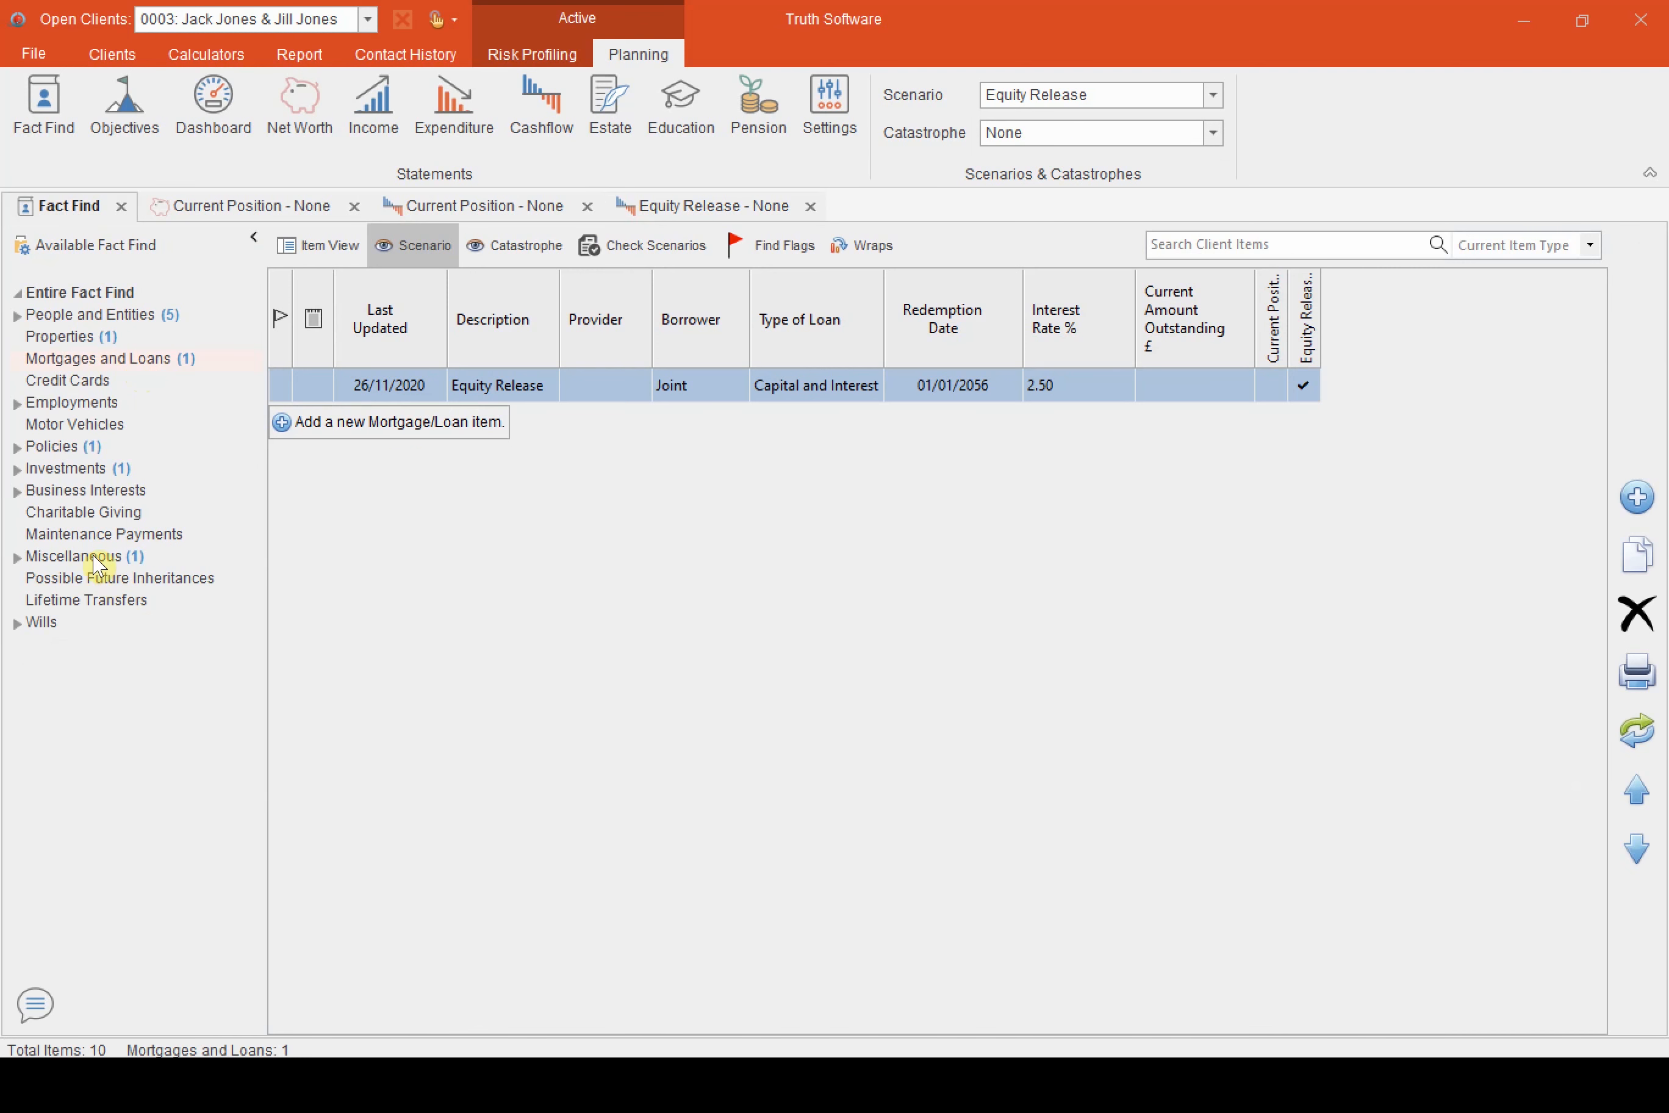
left_click(95, 557)
left_click(183, 600)
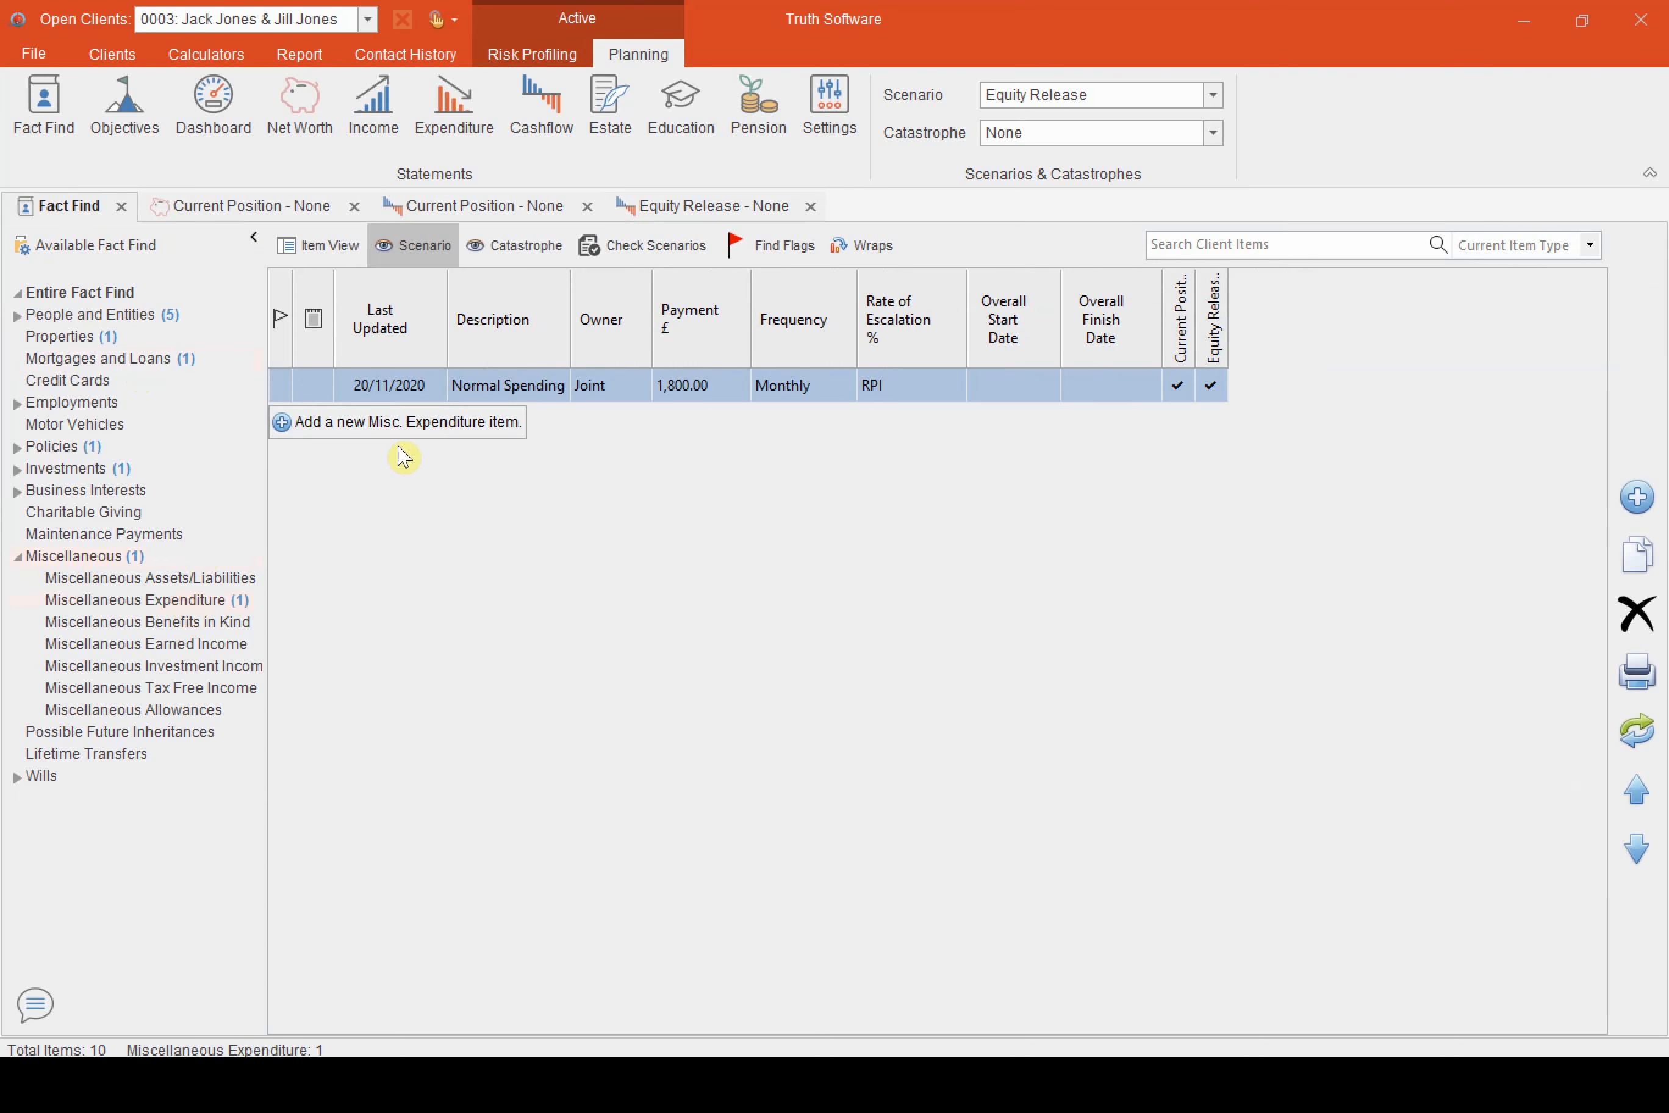
left_click(400, 433)
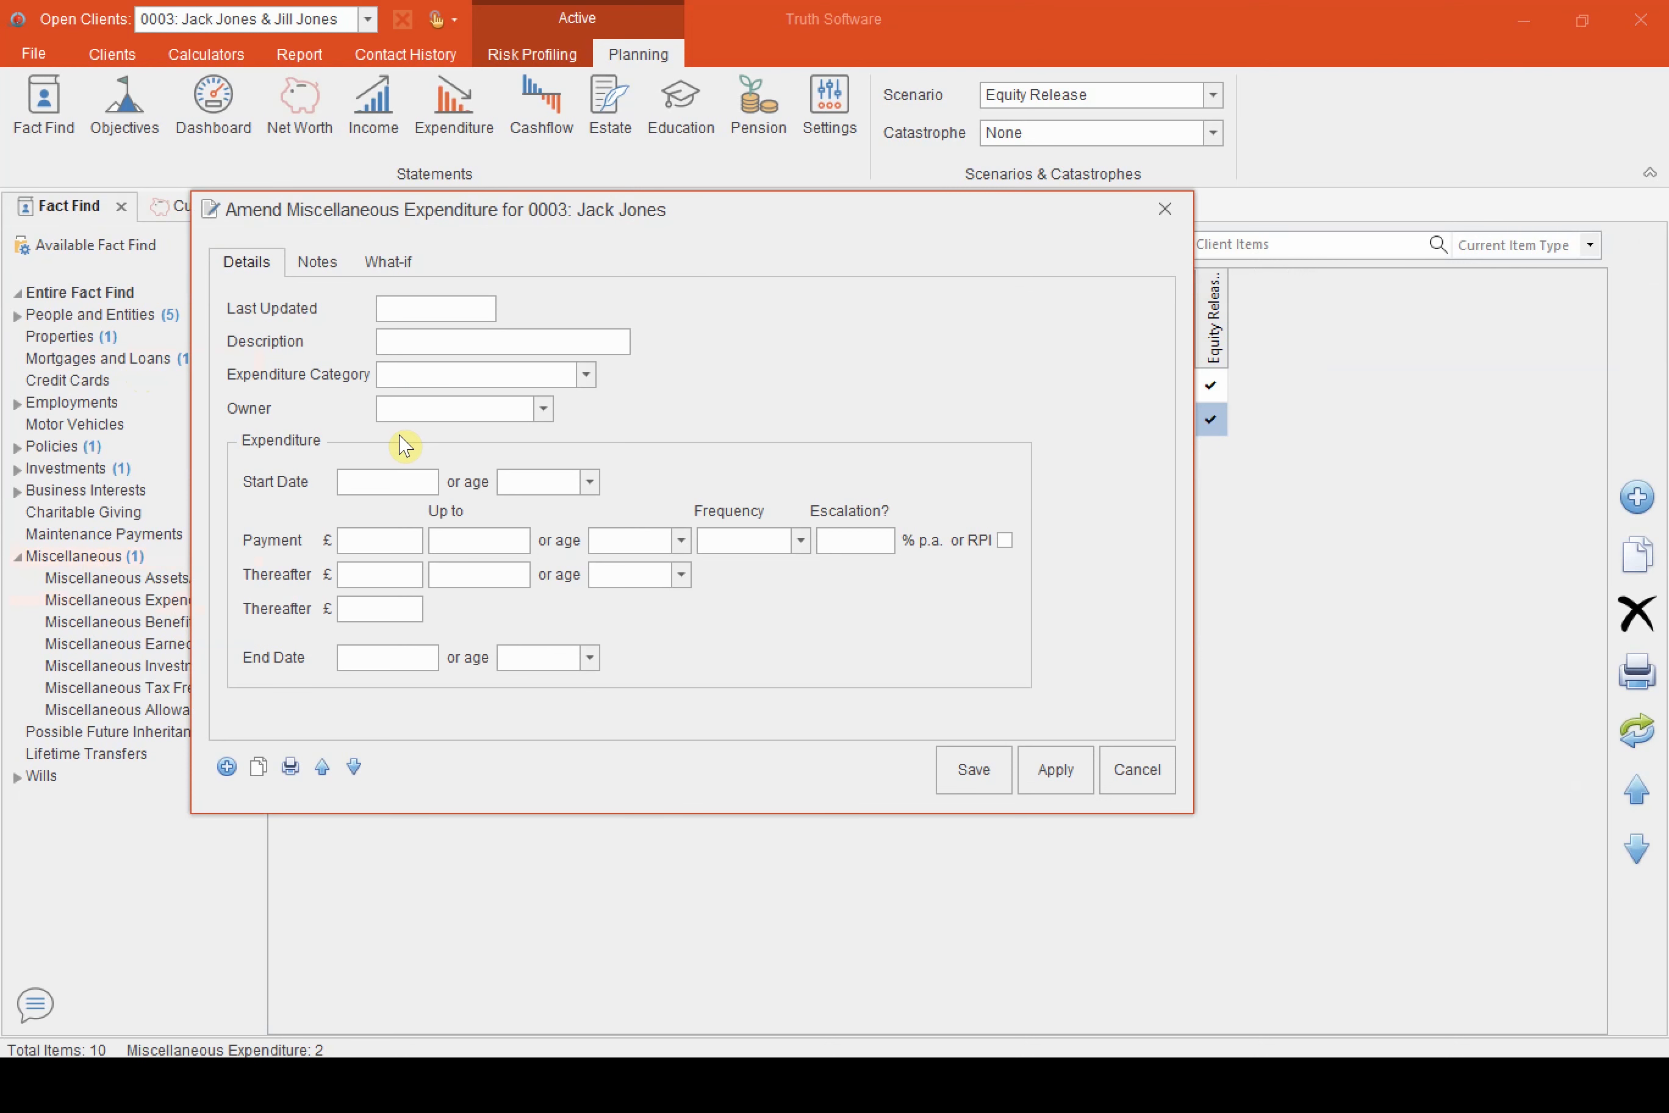
double_click(454, 308)
left_click(470, 339)
type("Gift to kids")
Set the gift's expenditure category to Children / Grandchildren and its owner to Joint
key("Tab")
key("Down")
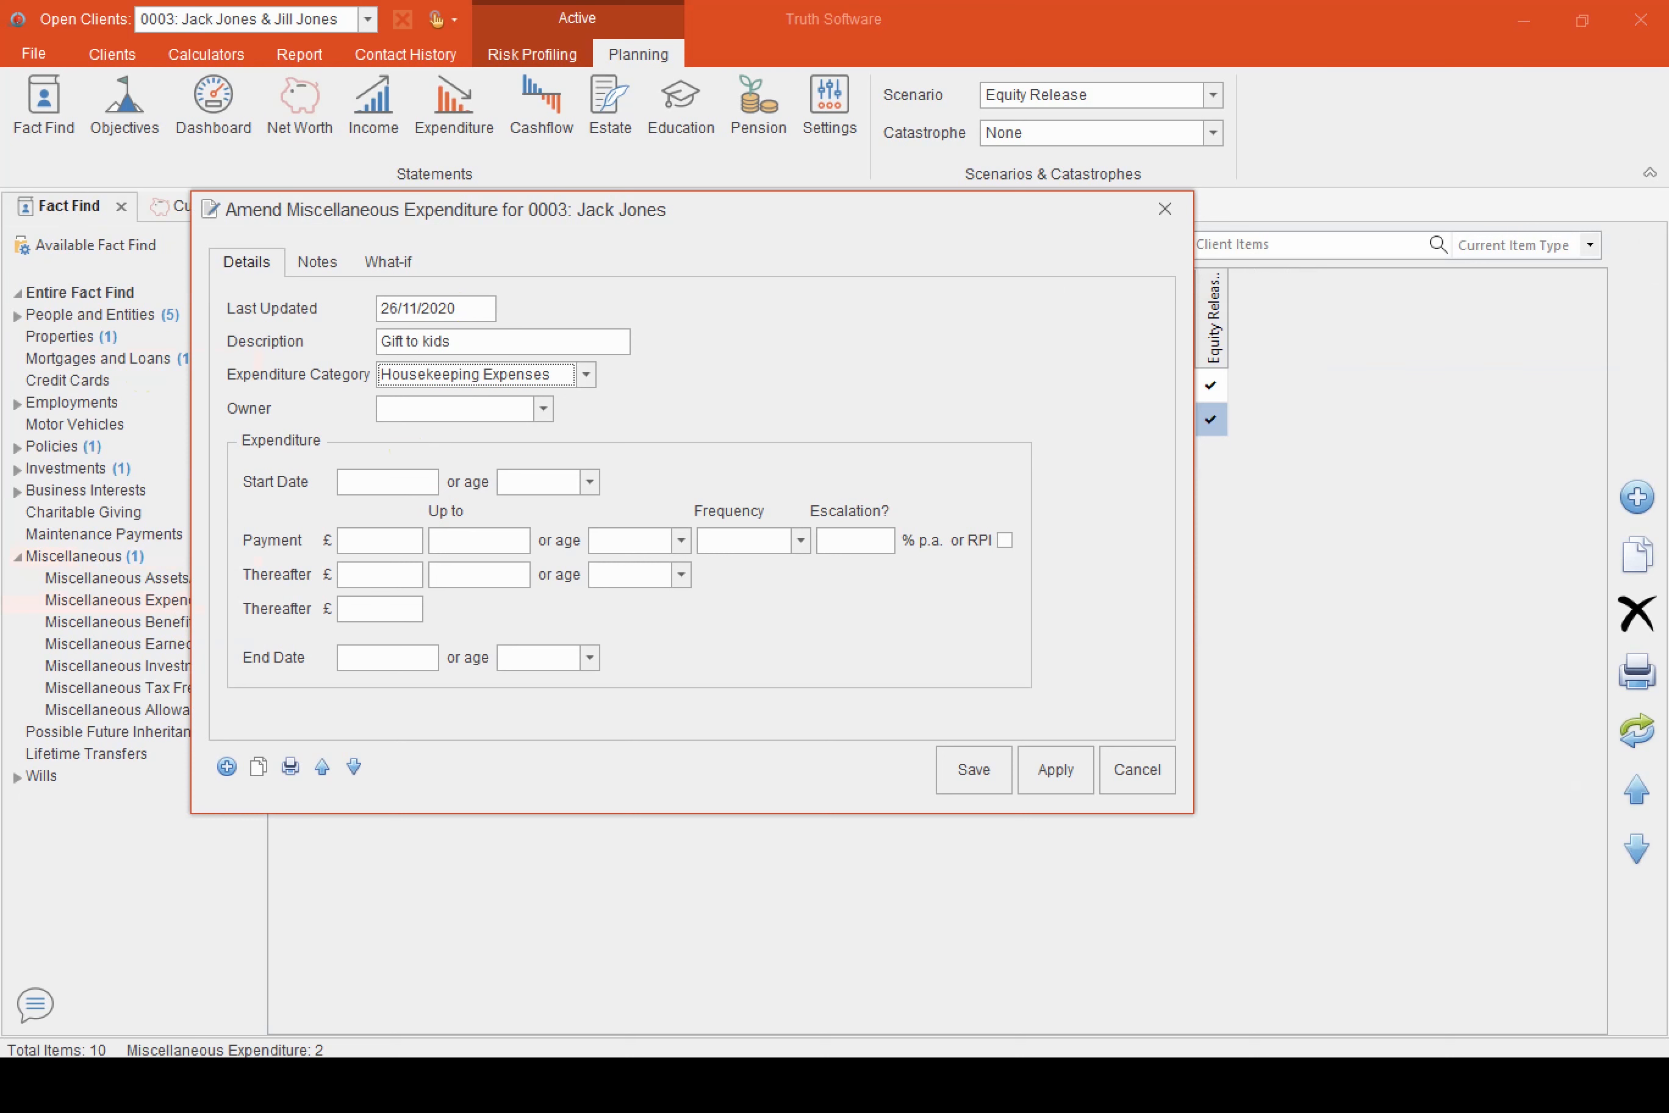
type("c")
key("Tab")
key("Down")
key("Down")
key("Down")
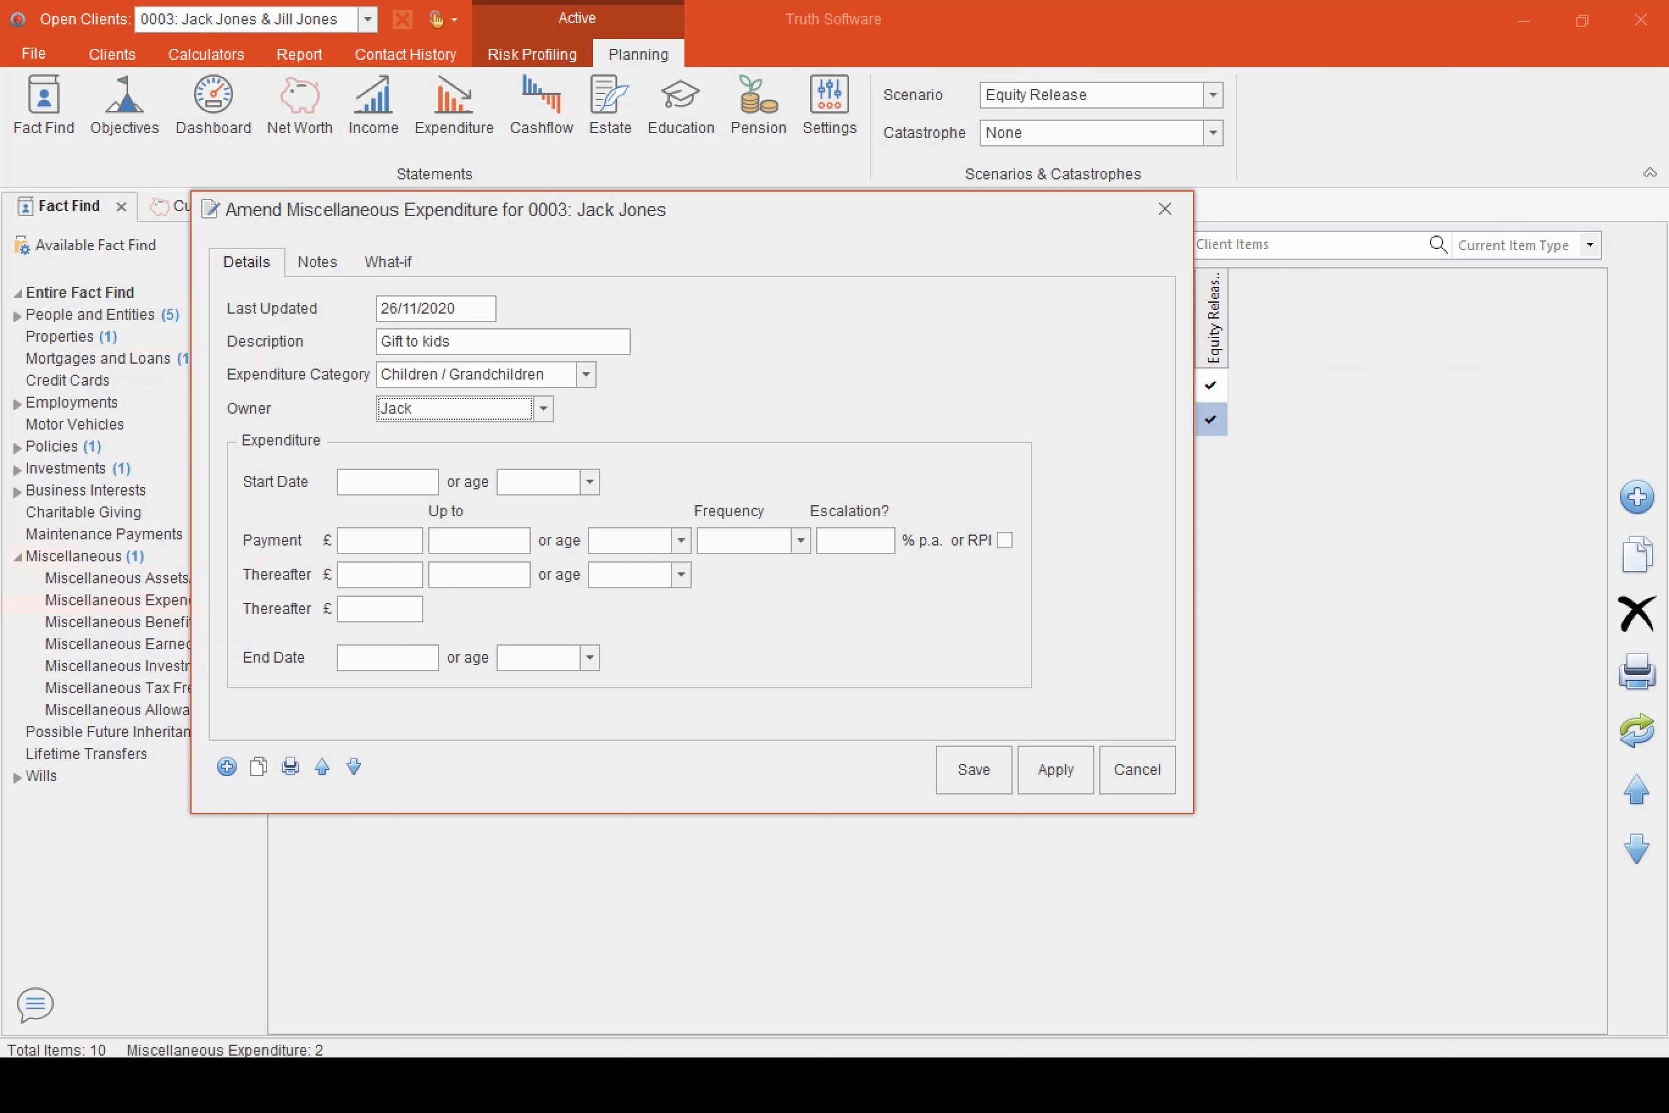
Set the gift's start date to 06/04/2021 and its payment to £200,000 with Single frequency
key("Tab")
type("06/04/2021")
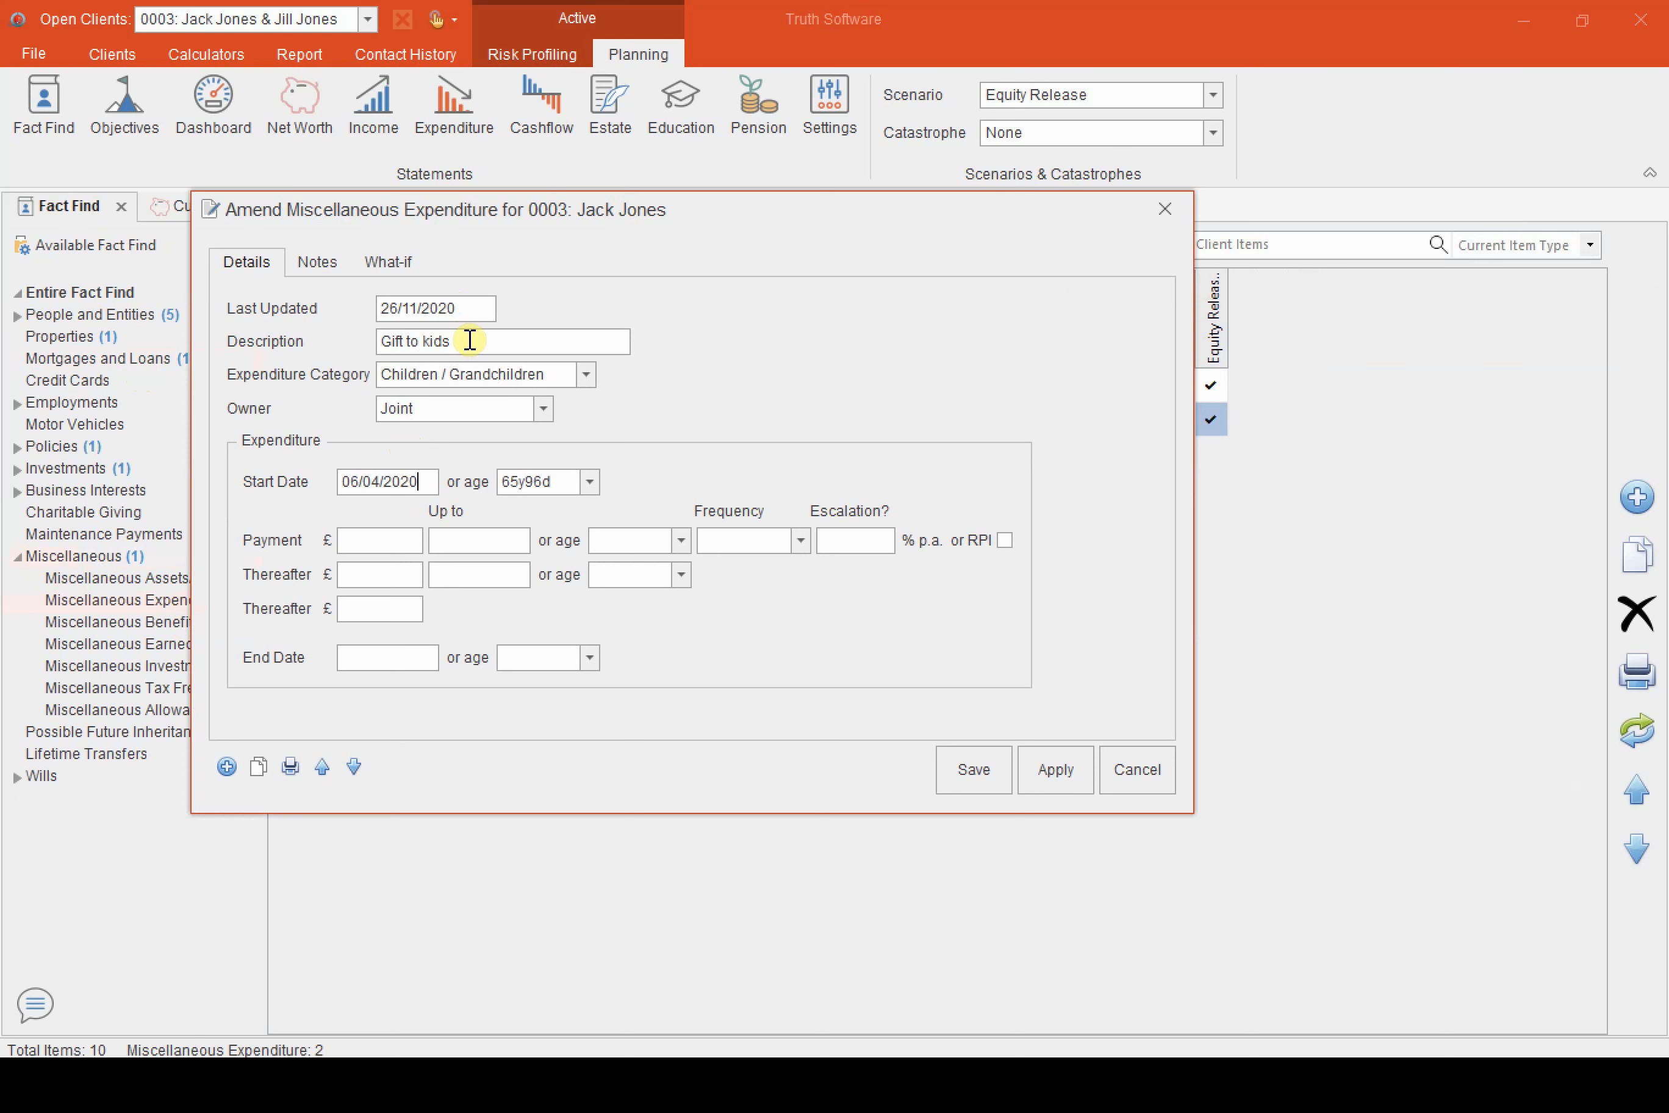
key("Home")
key("shift+End")
left_click(375, 540)
type("200000")
left_click(751, 540)
left_click(747, 565)
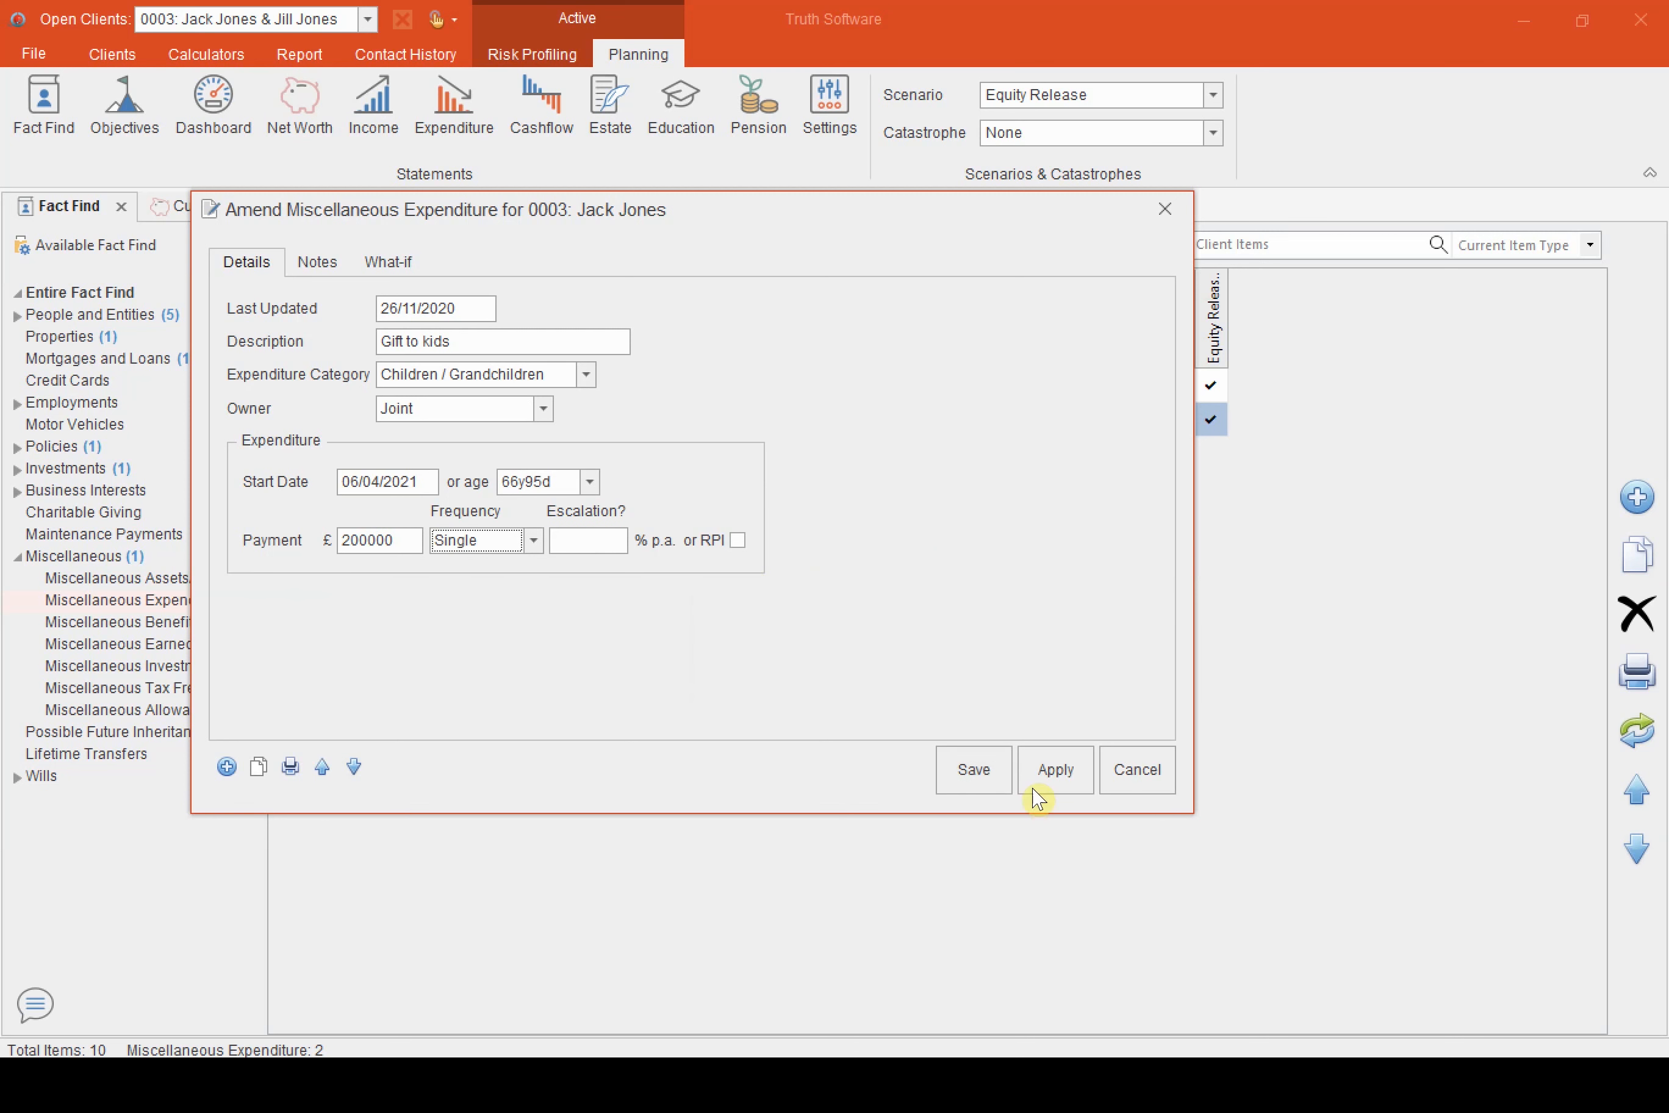
Exclude the gift from the Current Position scenario, keep it in Equity Release, and save the item
left_click(993, 781)
left_click(909, 616)
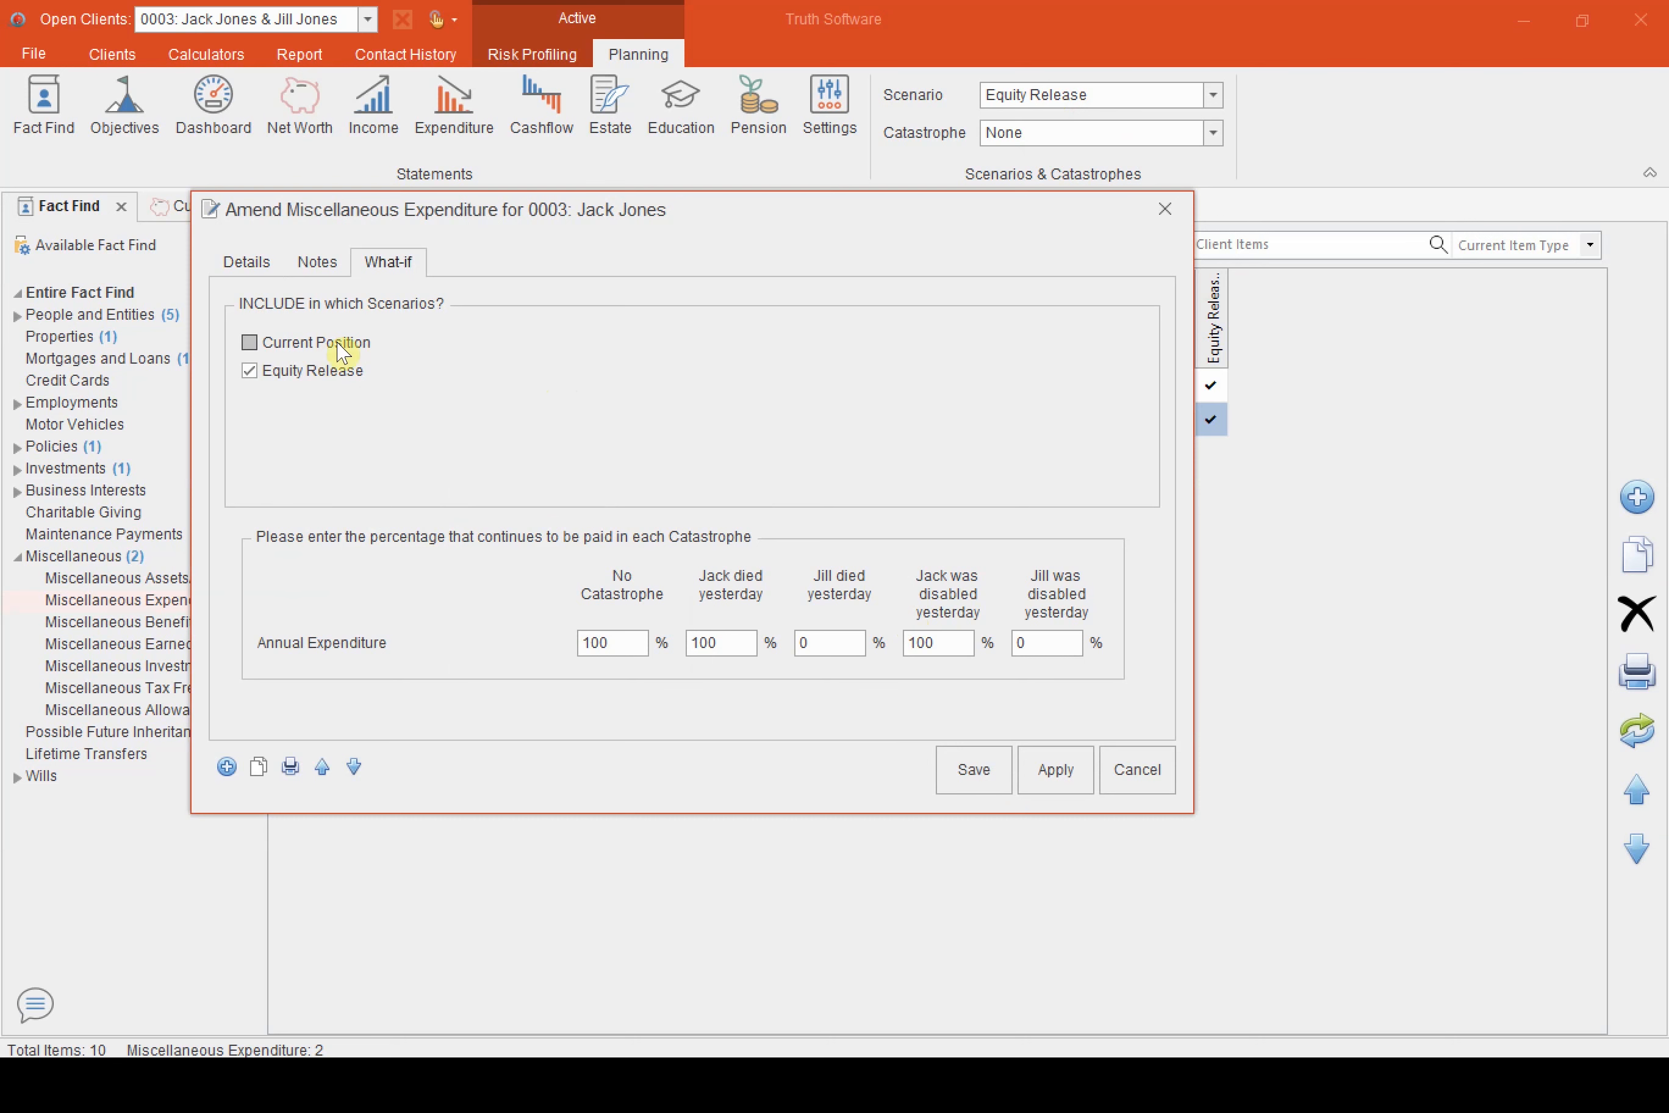
left_click(957, 770)
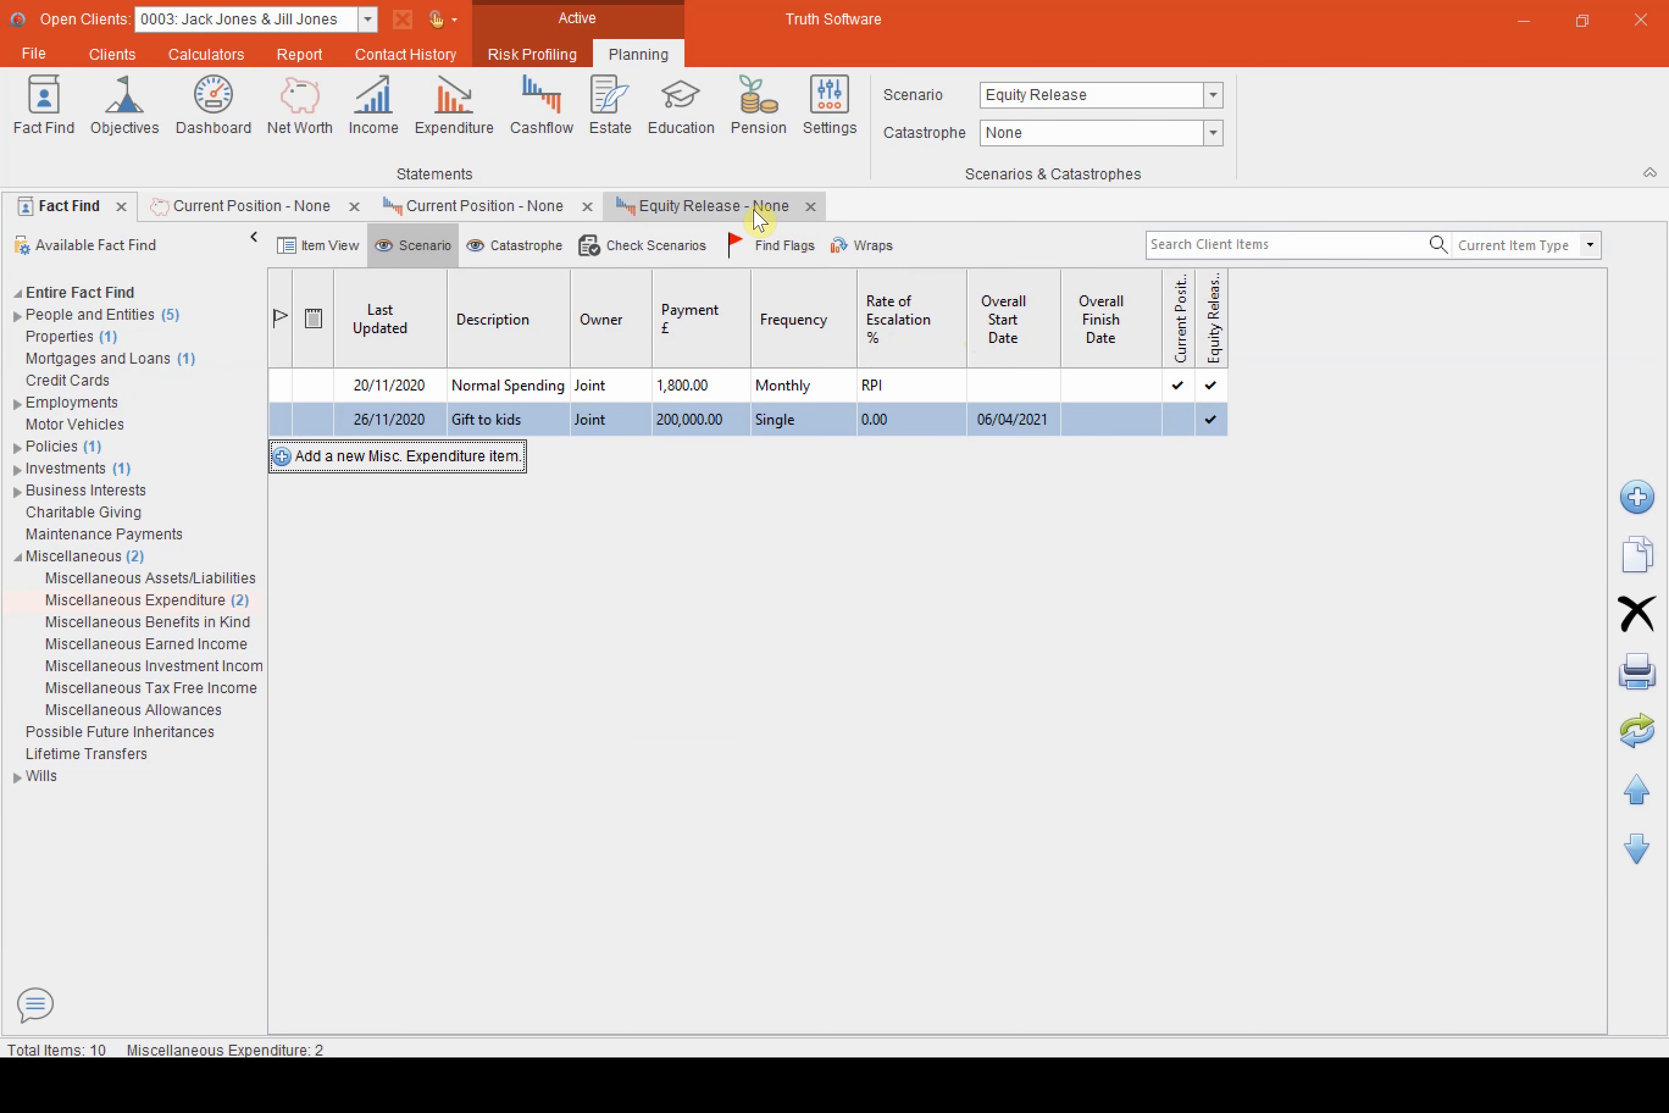
Return to the Equity Release capital chart and overlay the Current Position scenario for comparison
left_click(755, 212)
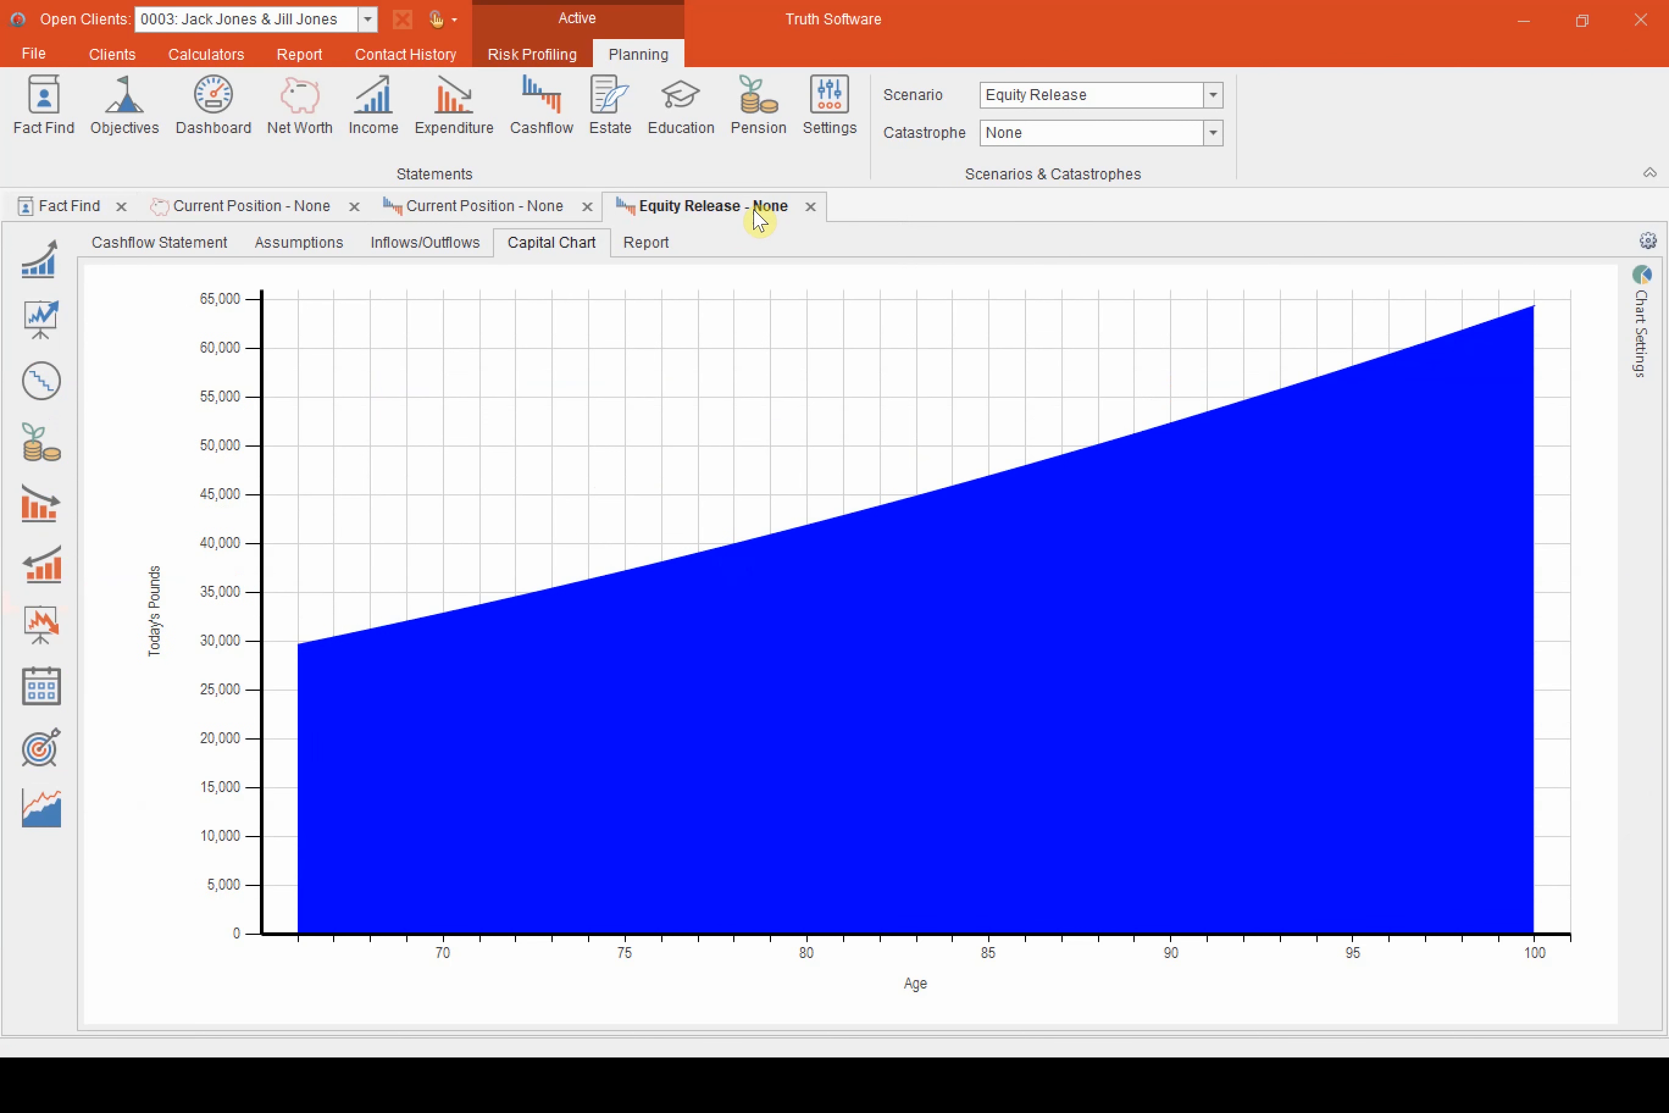
left_click(41, 807)
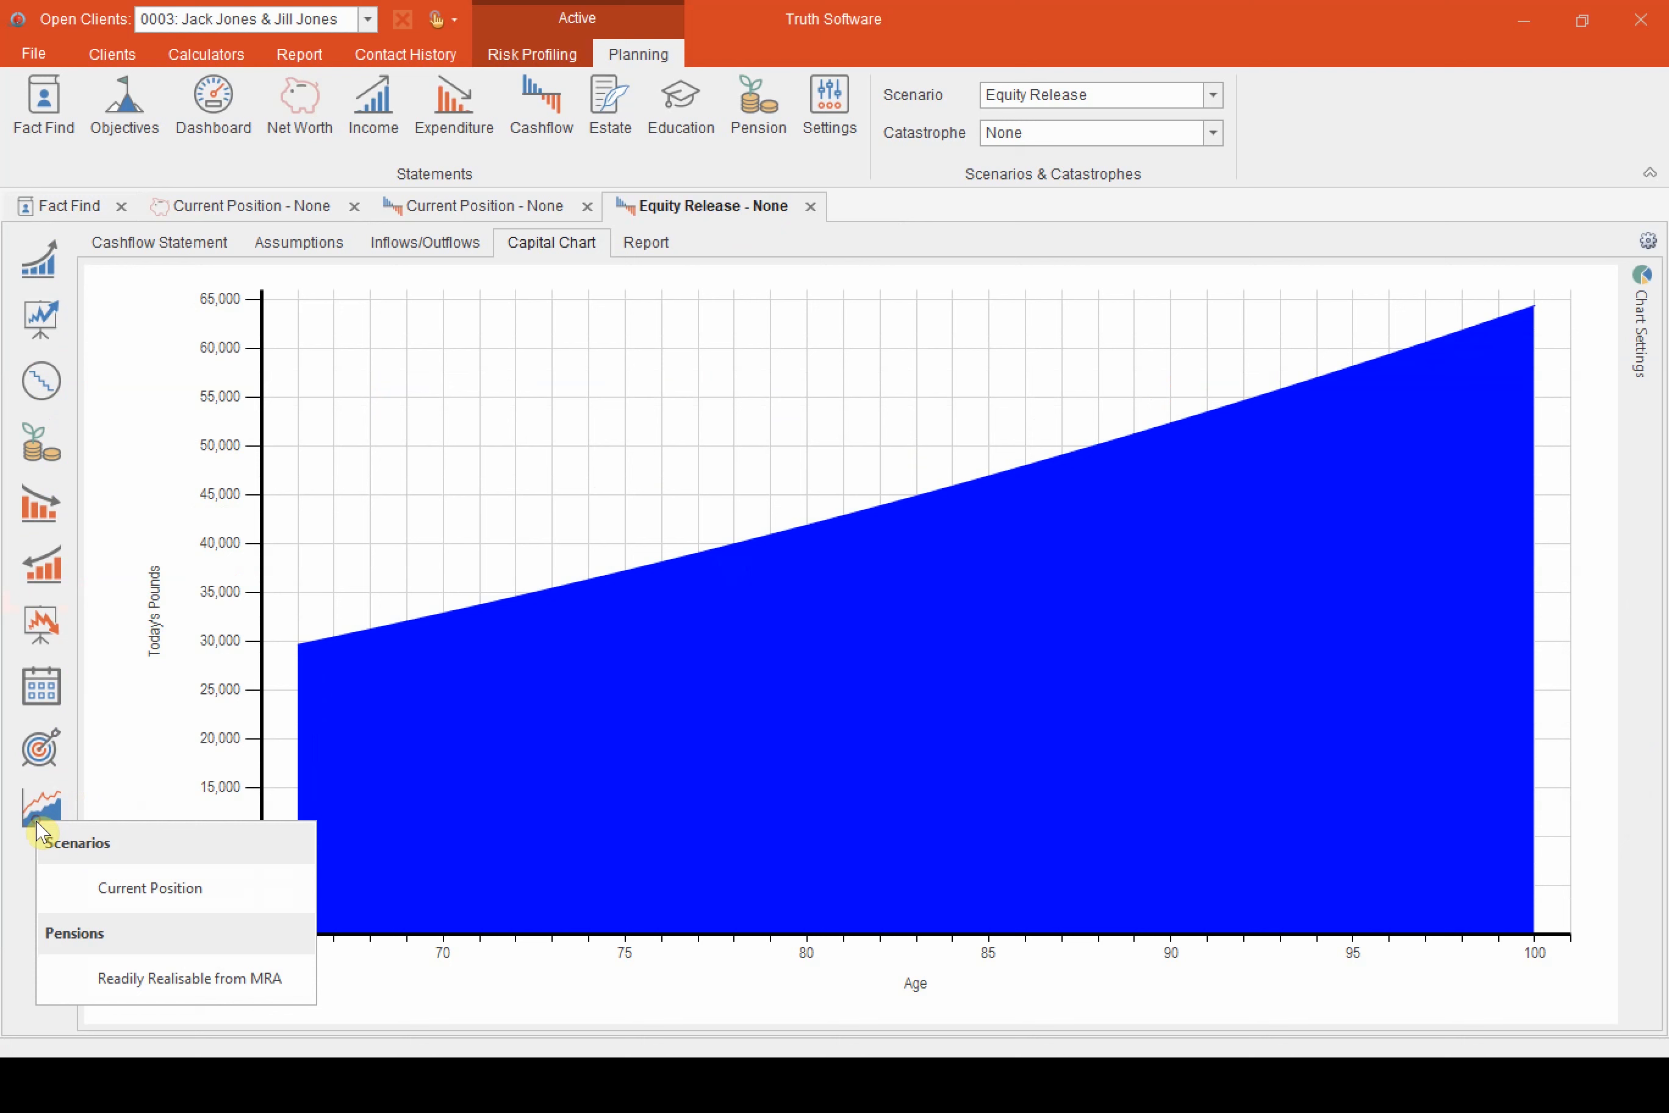
left_click(132, 890)
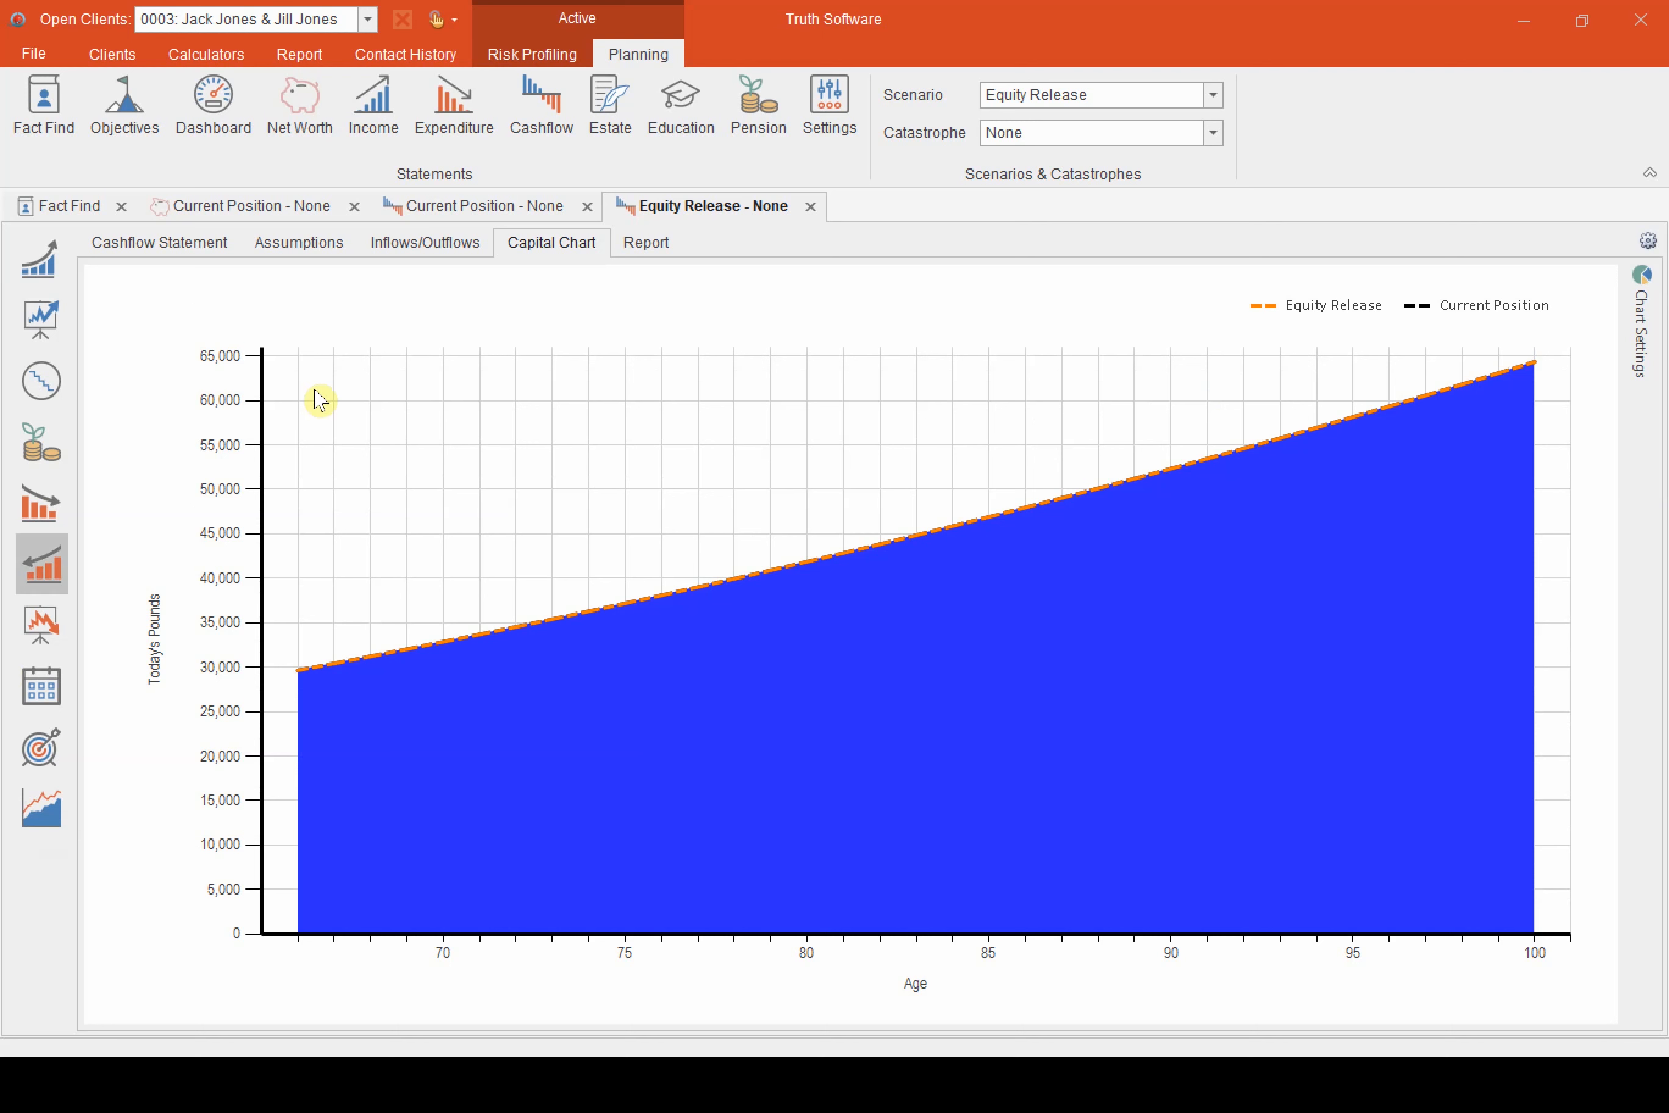
View the Current Position net worth statement and check the family home's growth rate, leaving the item unsaved
left_click(273, 210)
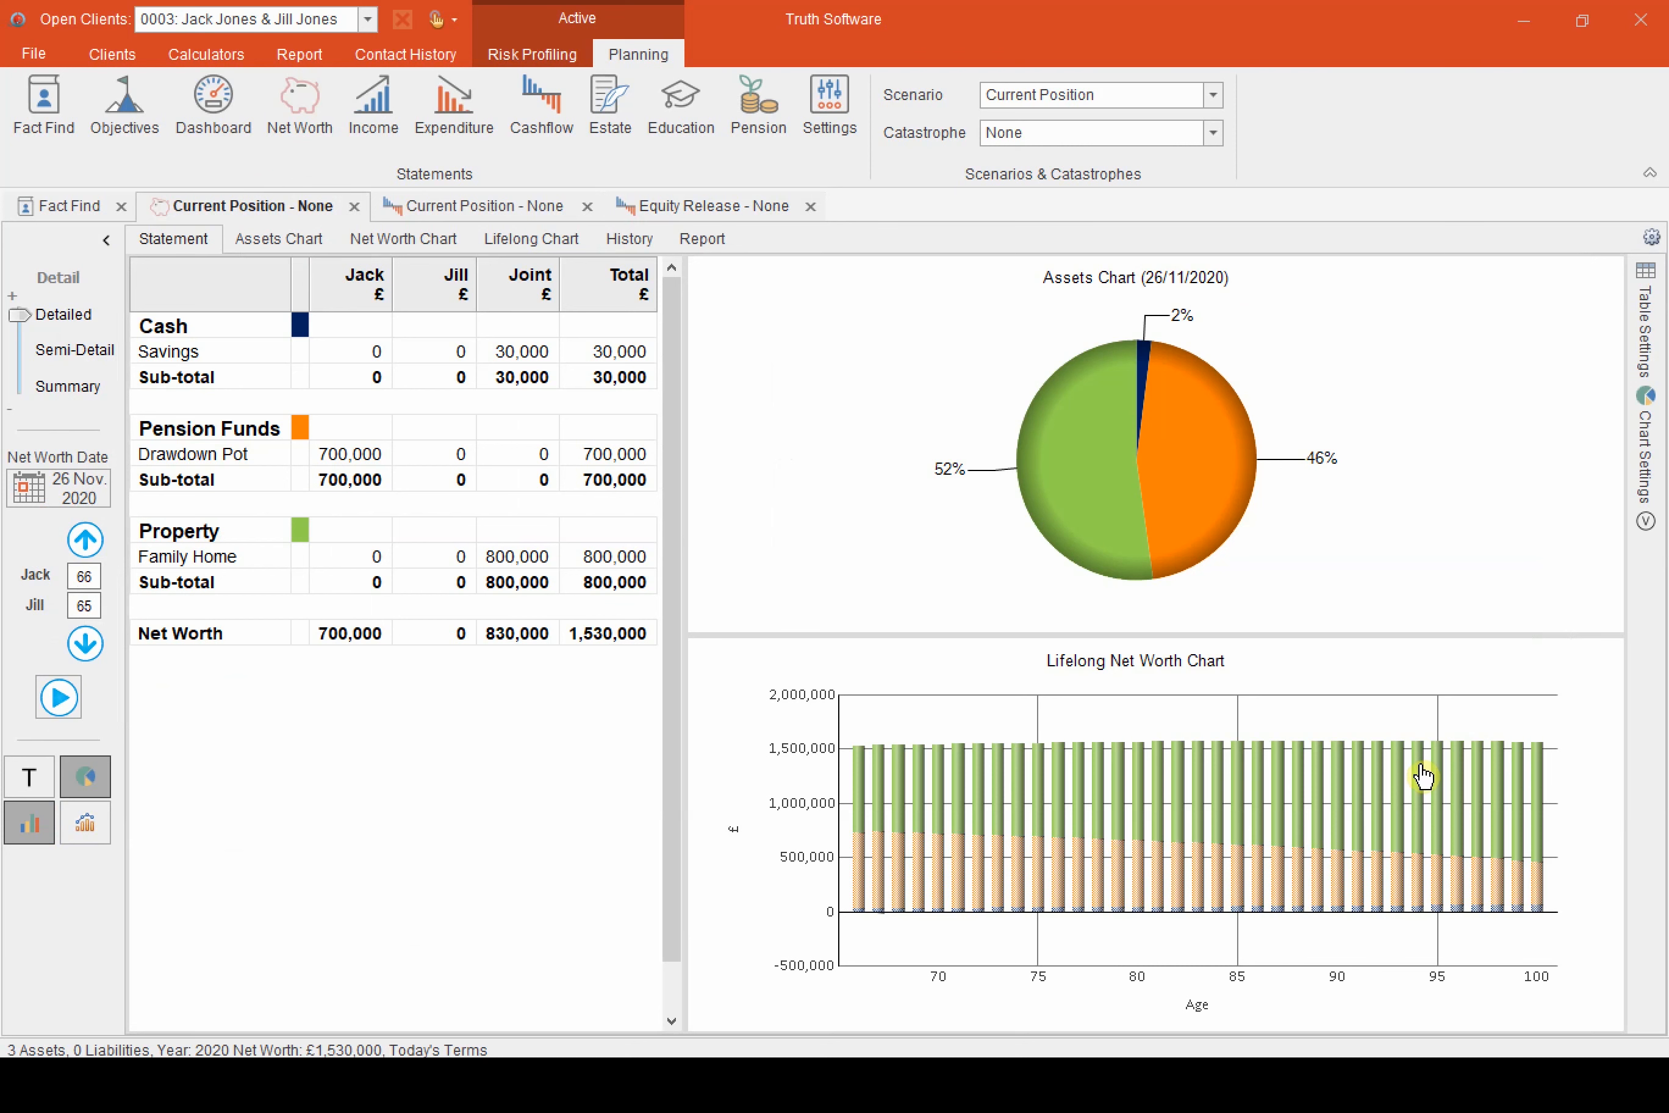
mouse_move(1422, 775)
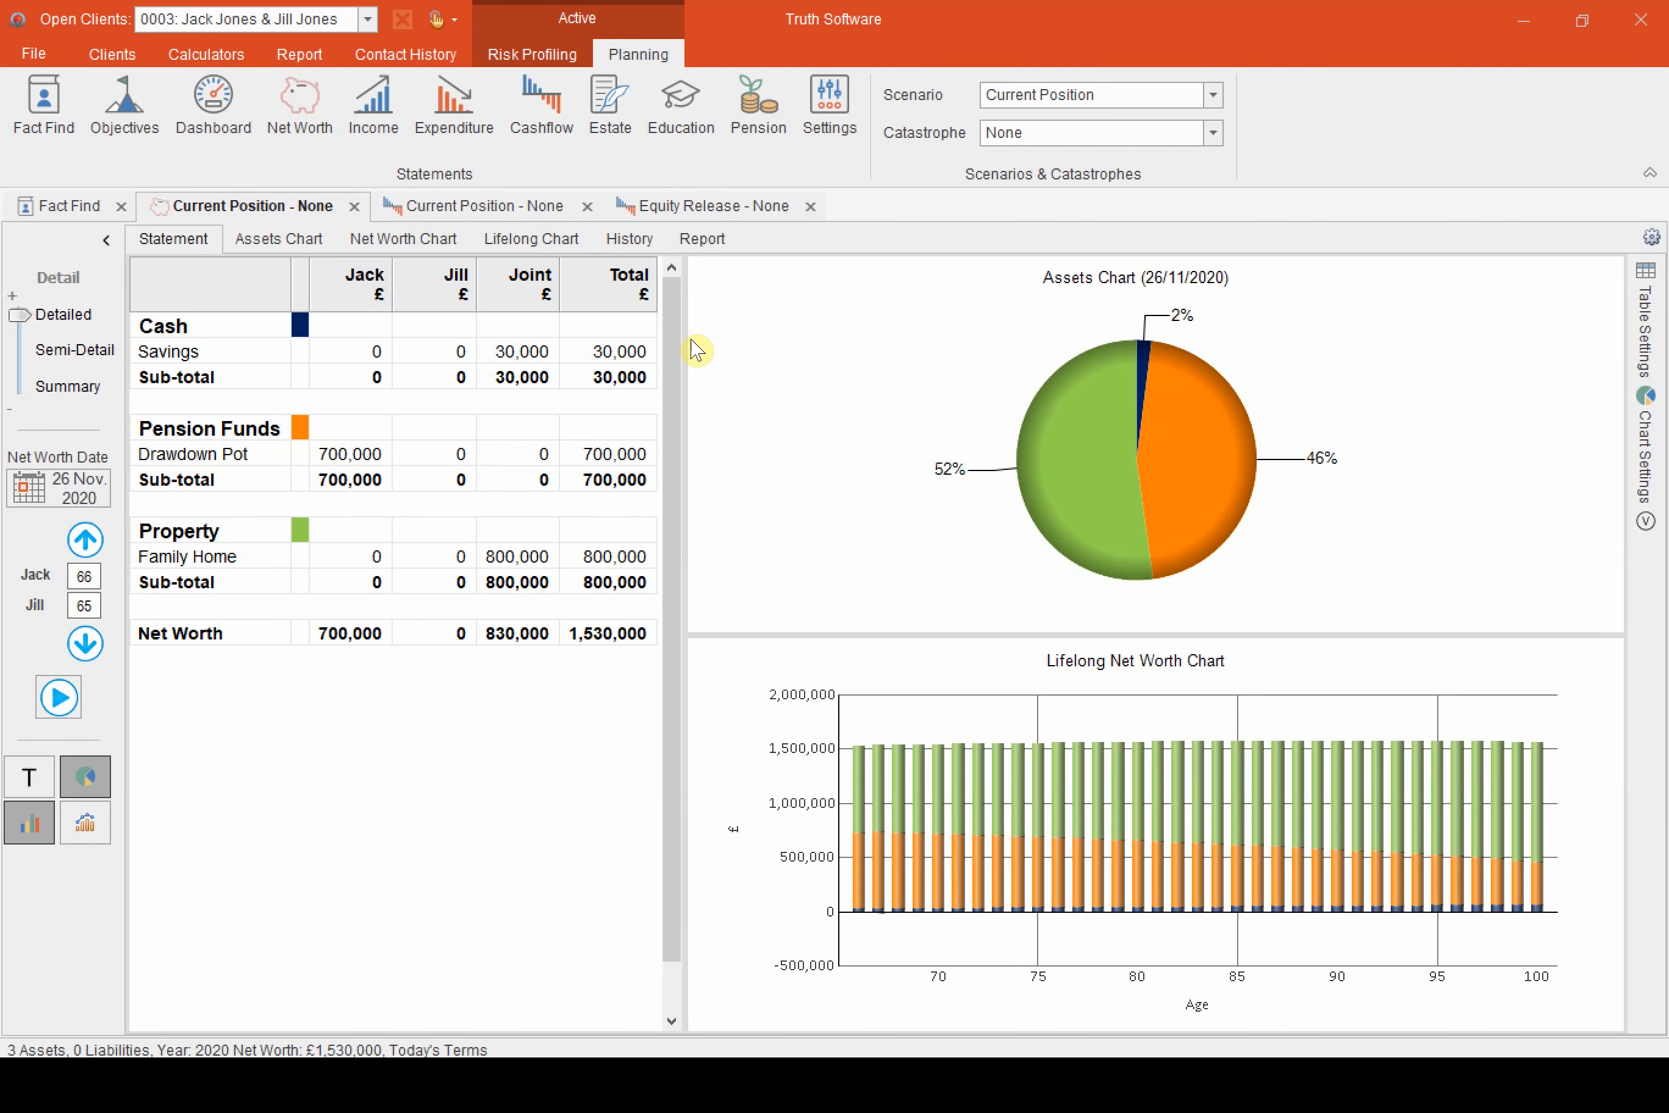
double_click(417, 559)
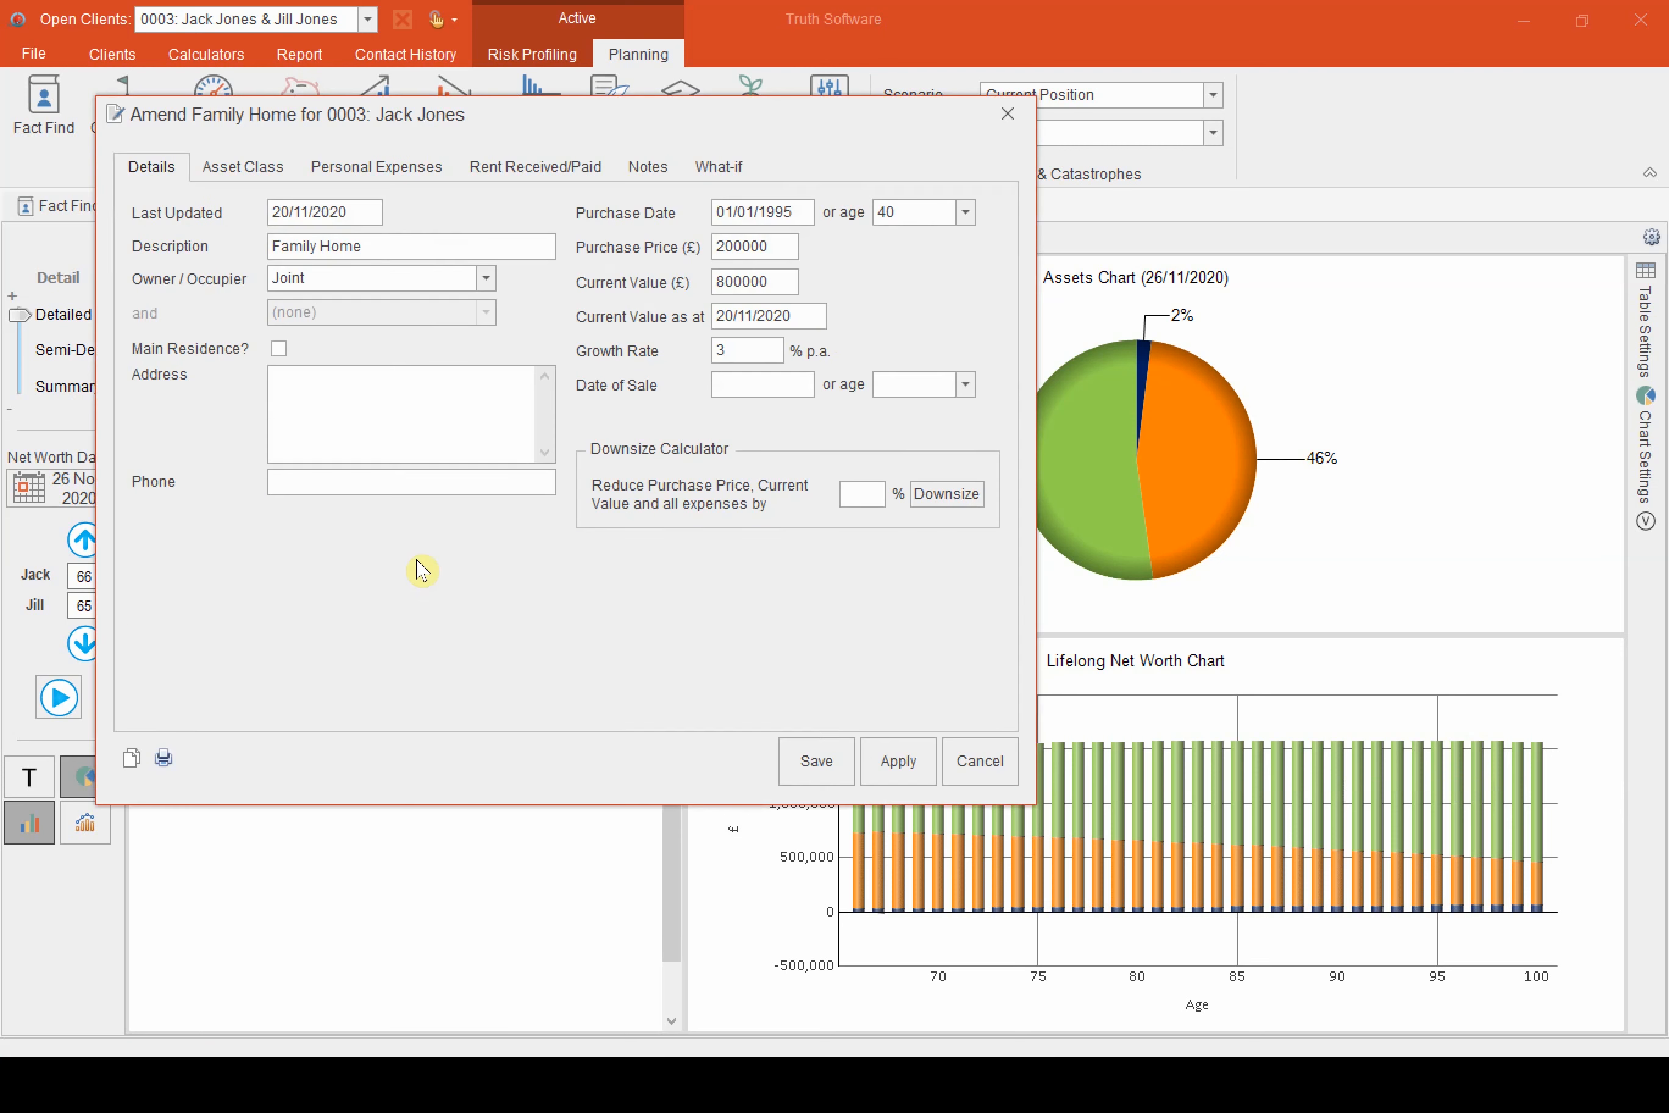
left_click(757, 349)
left_click(966, 761)
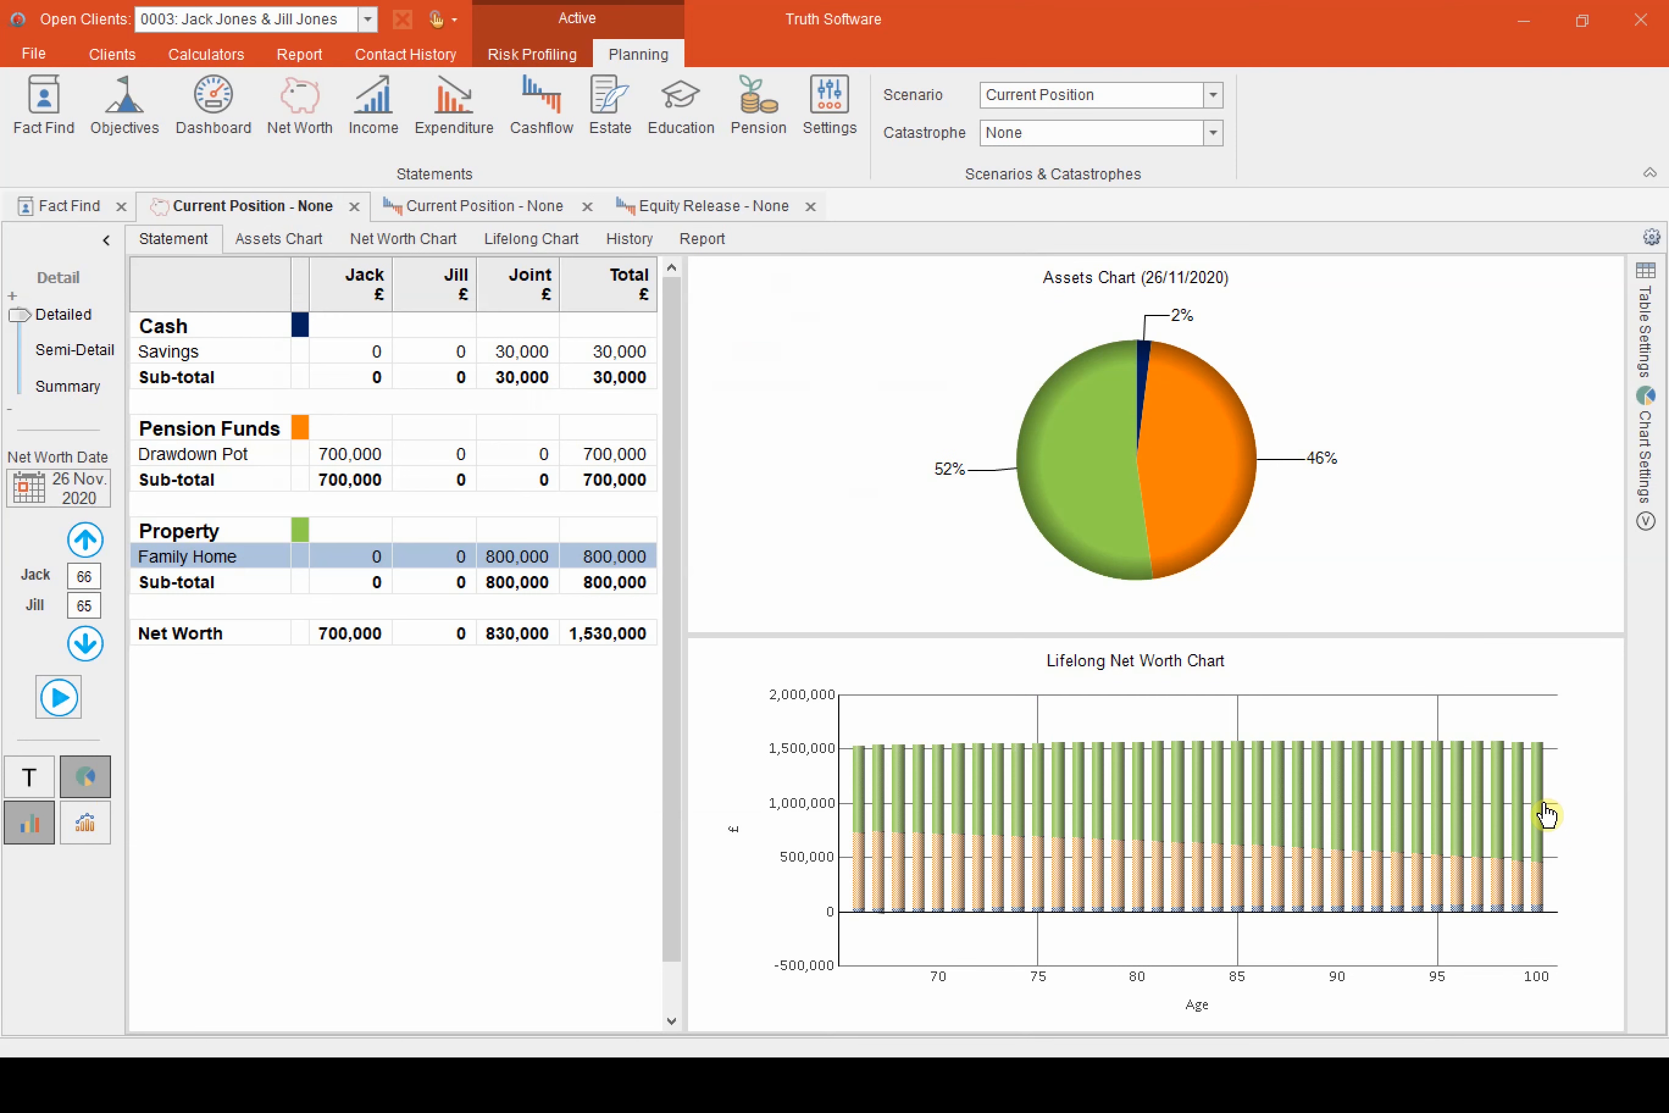
Show the Current Position net worth as at 6 April 2054, using the net worth date
mouse_move(1539, 808)
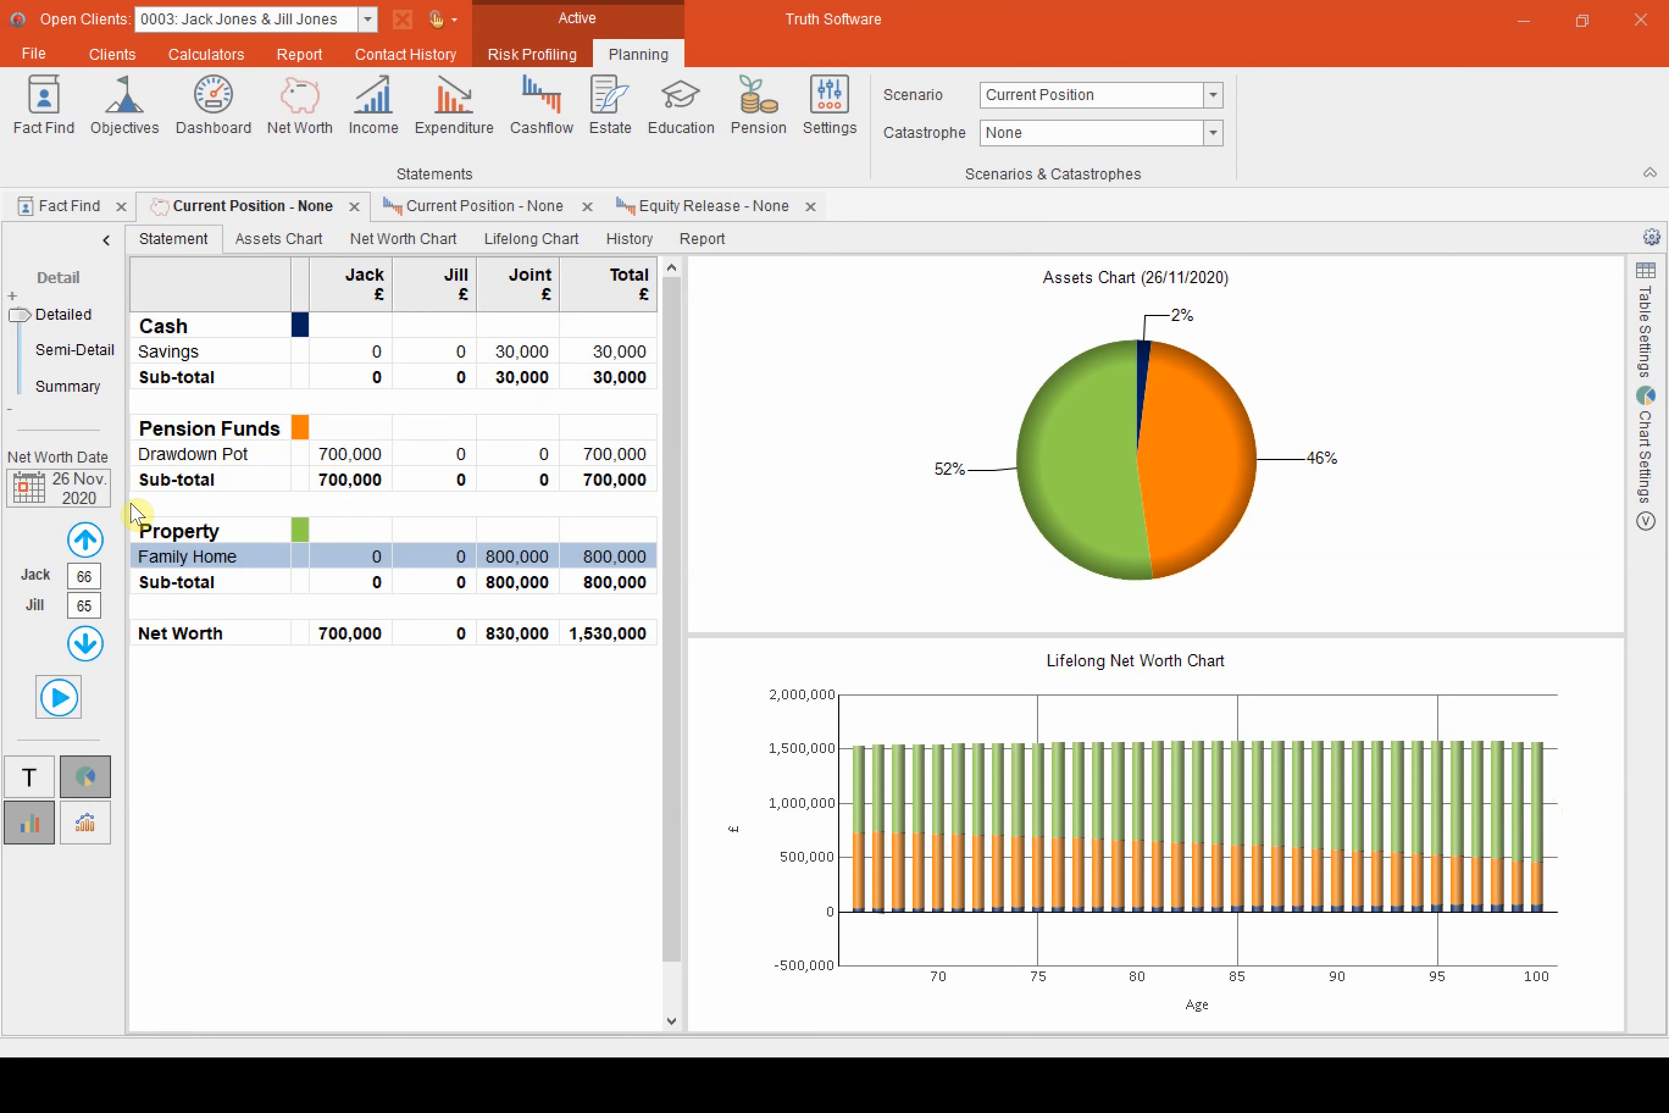
left_click(86, 490)
left_click(422, 407)
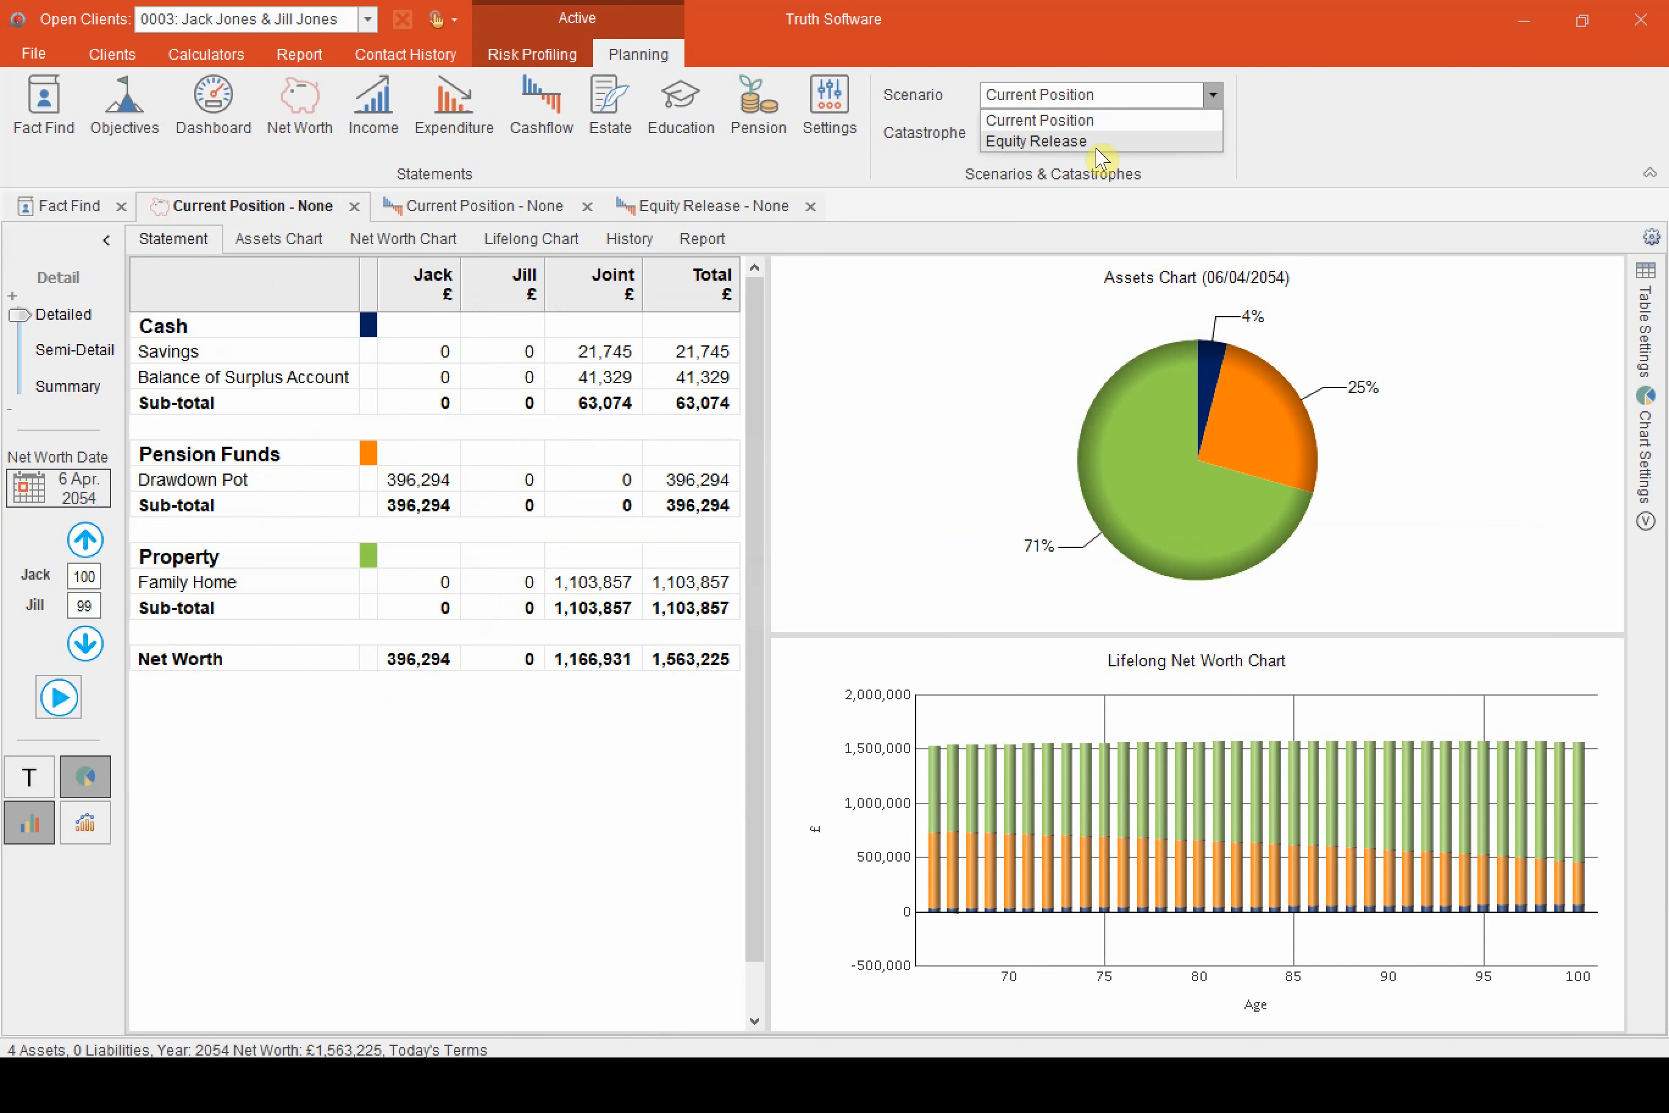
Switch the net worth statement to the Equity Release scenario and set its date to 6 April 2054
left_click(1101, 140)
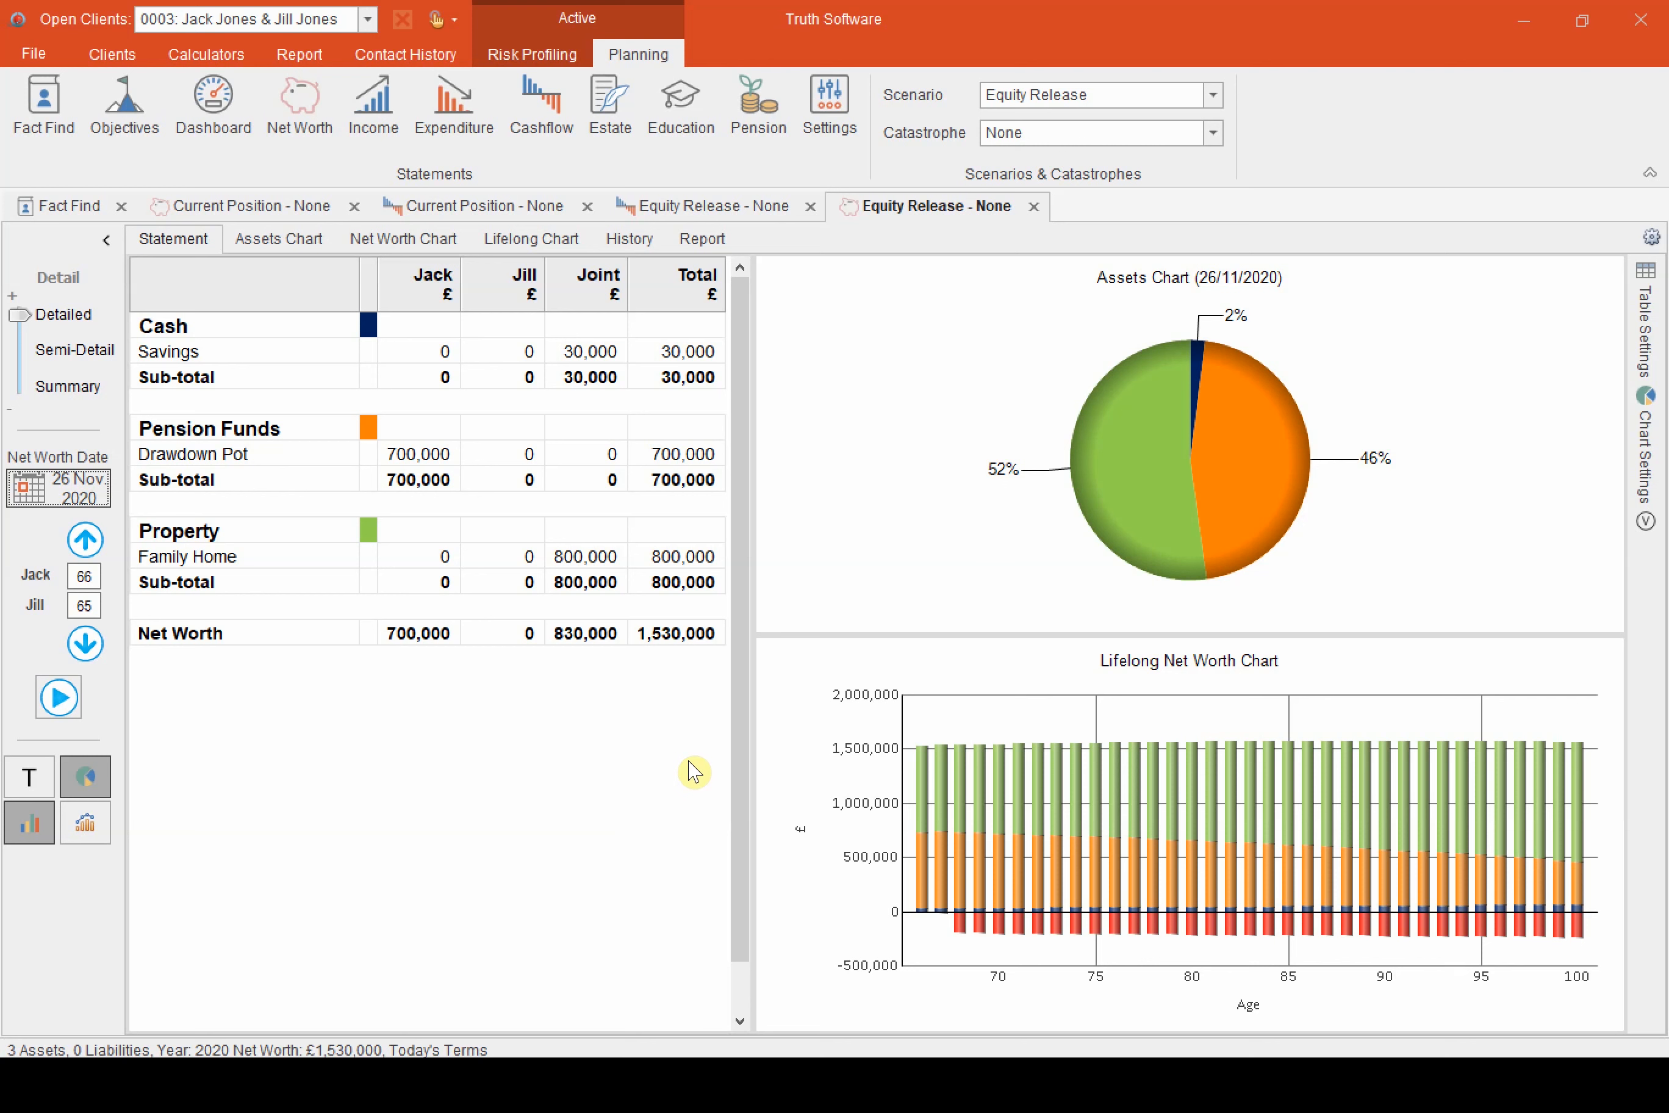
left_click(74, 498)
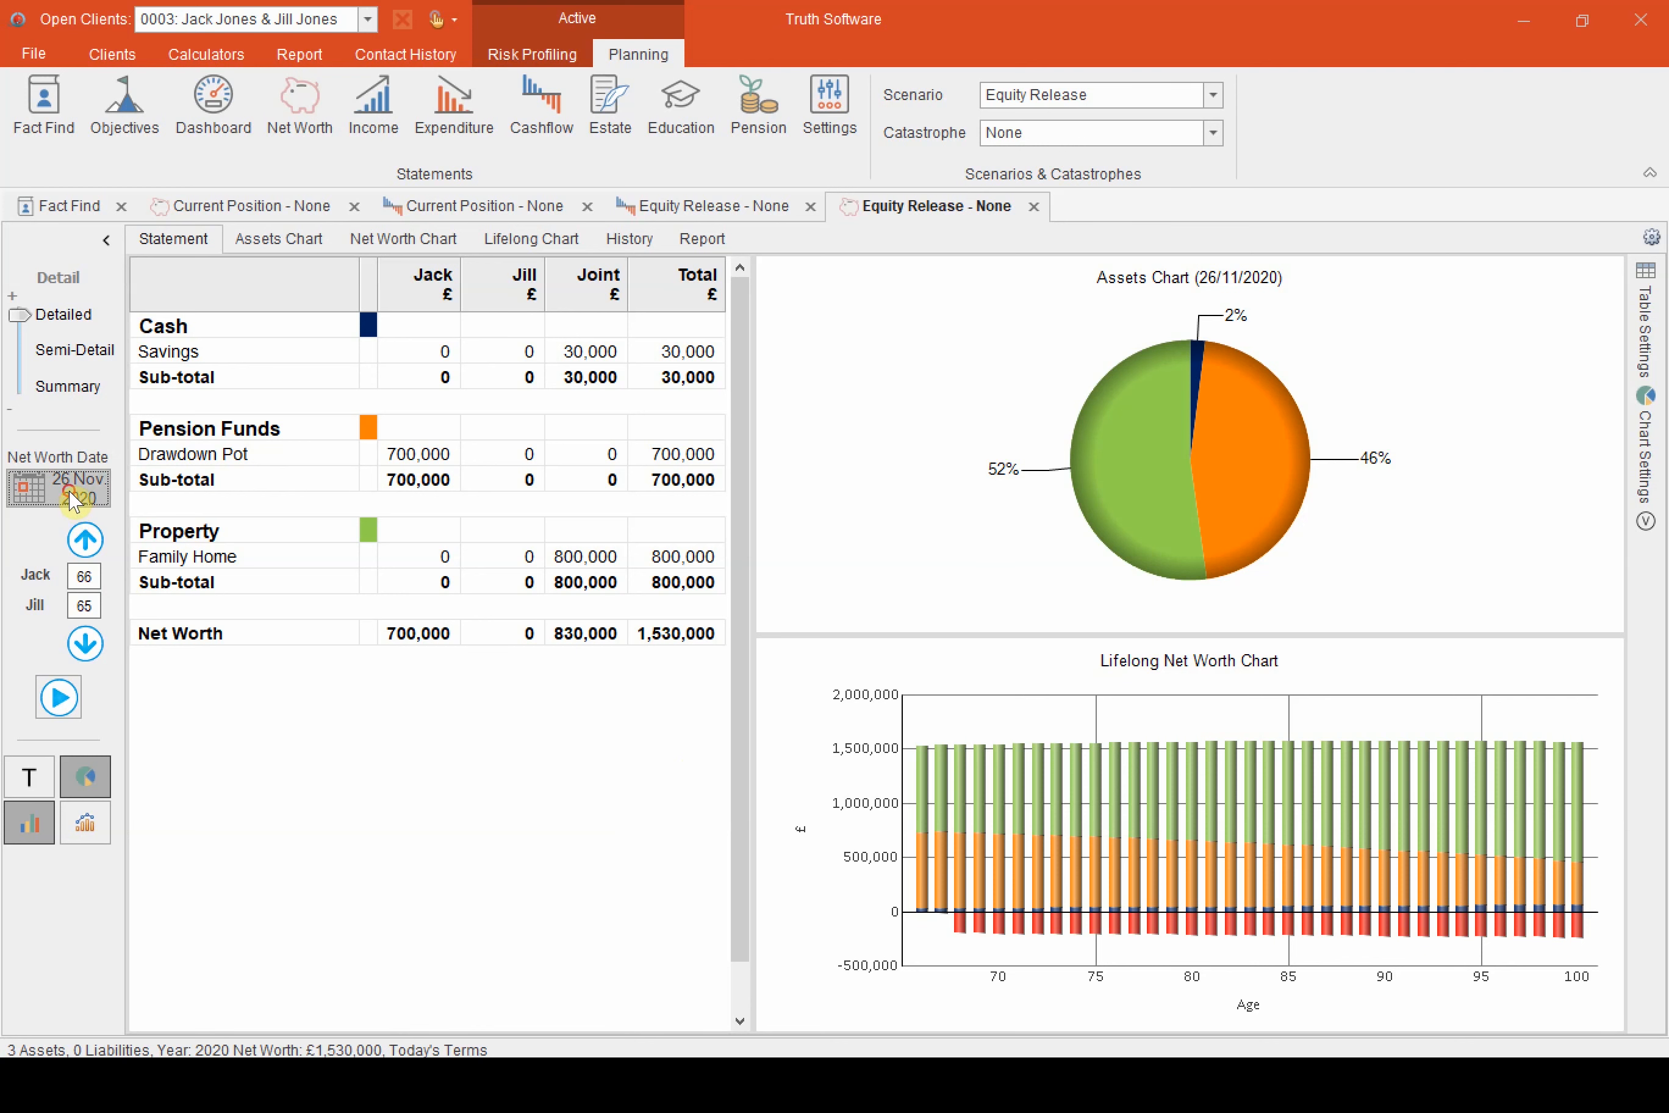
left_click(407, 404)
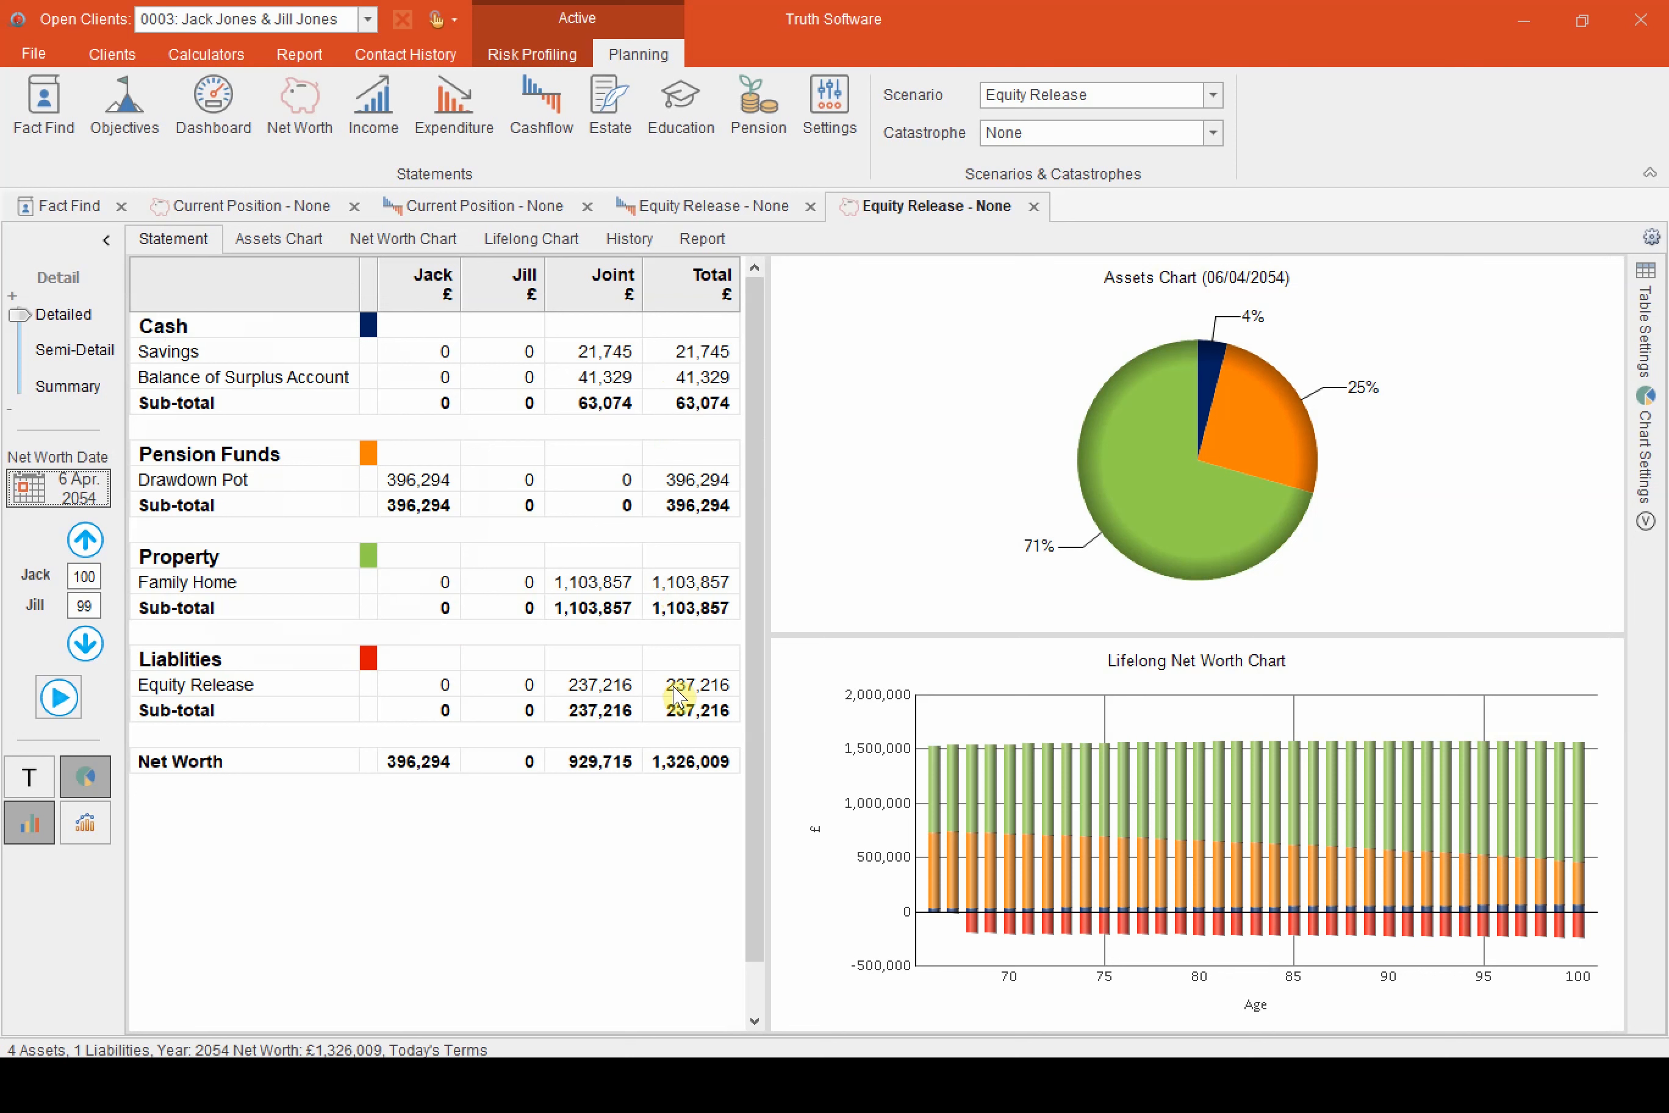
Set the family home's growth rate to 2.5% p.a. and save the property item
left_click(447, 581)
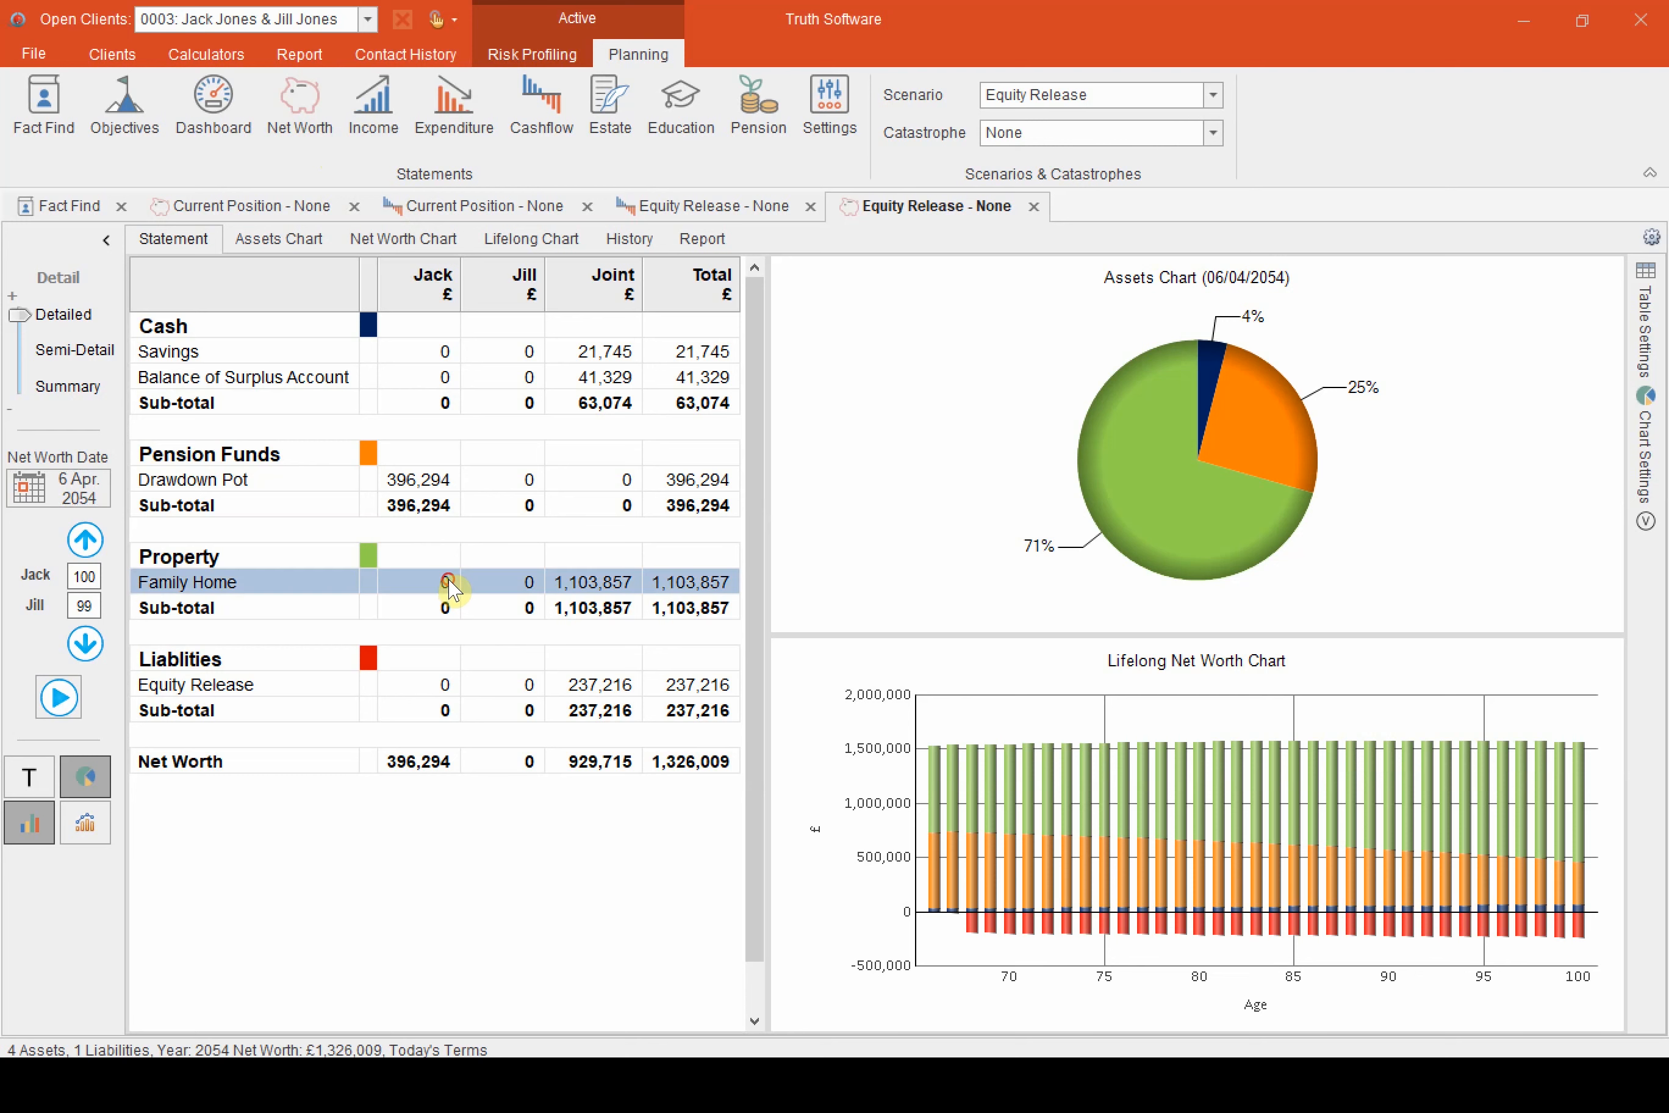
double_click(446, 581)
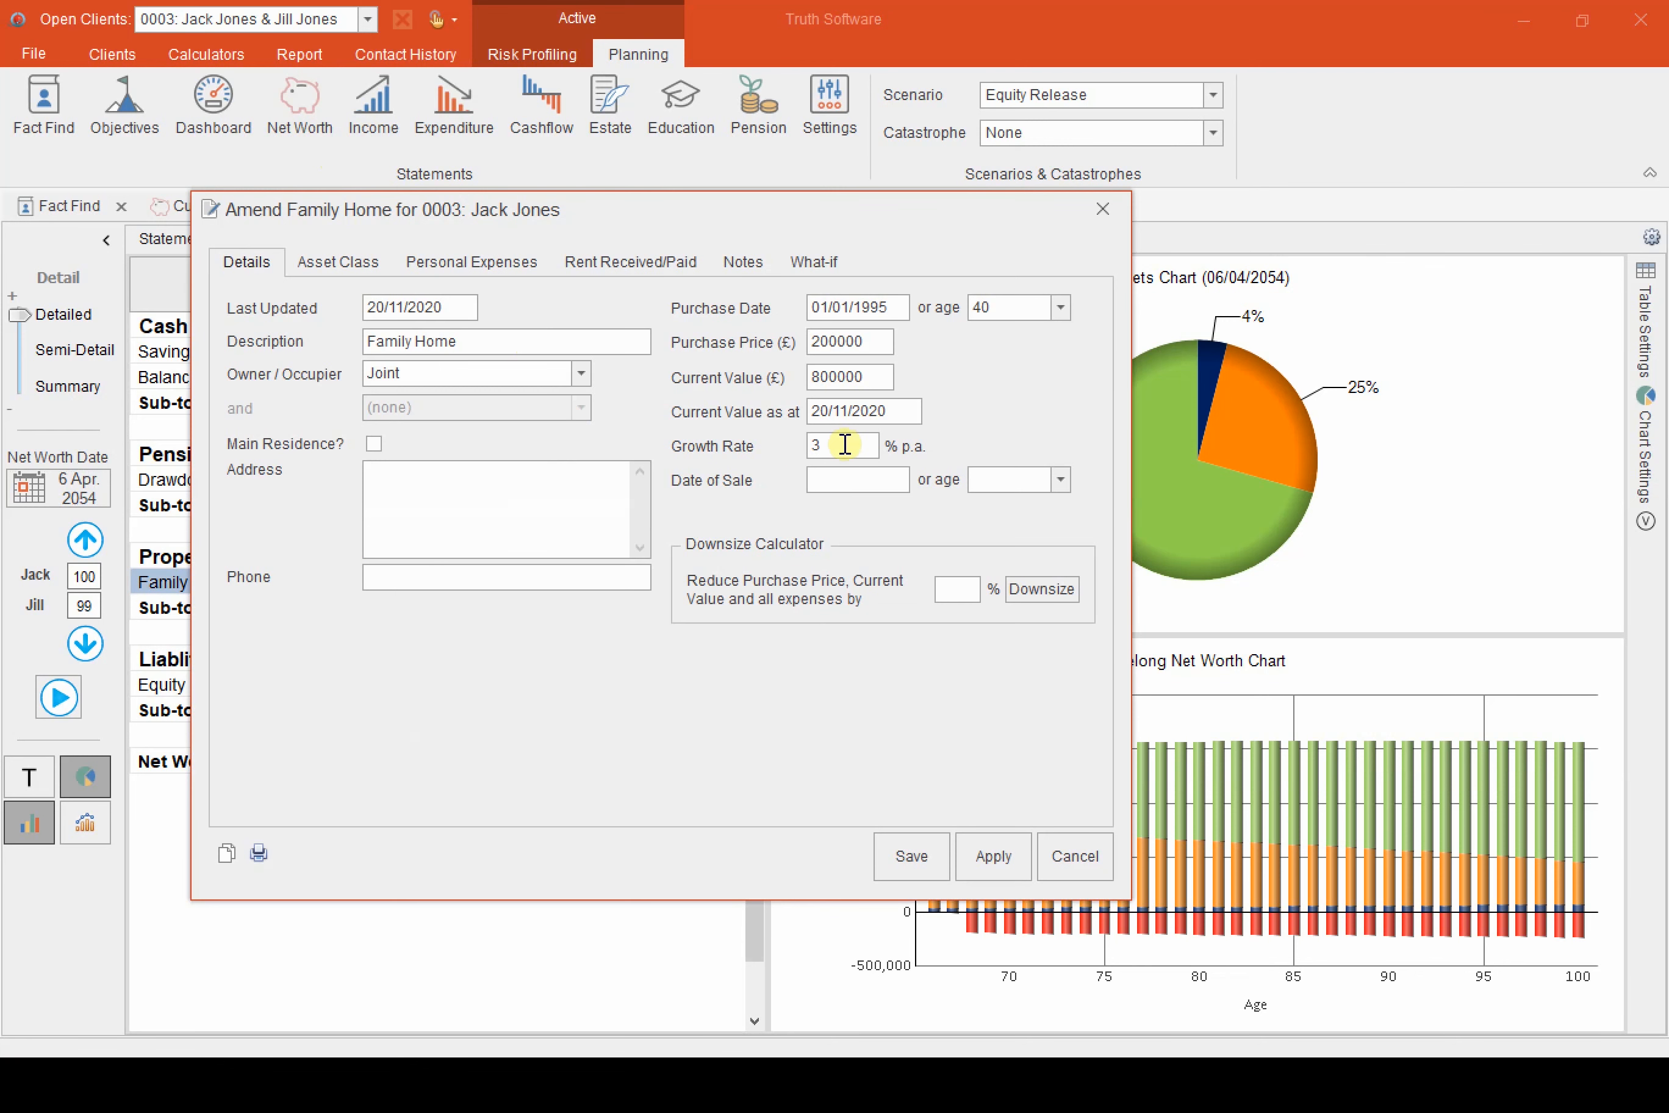
double_click(845, 444)
type("2.5")
left_click(916, 865)
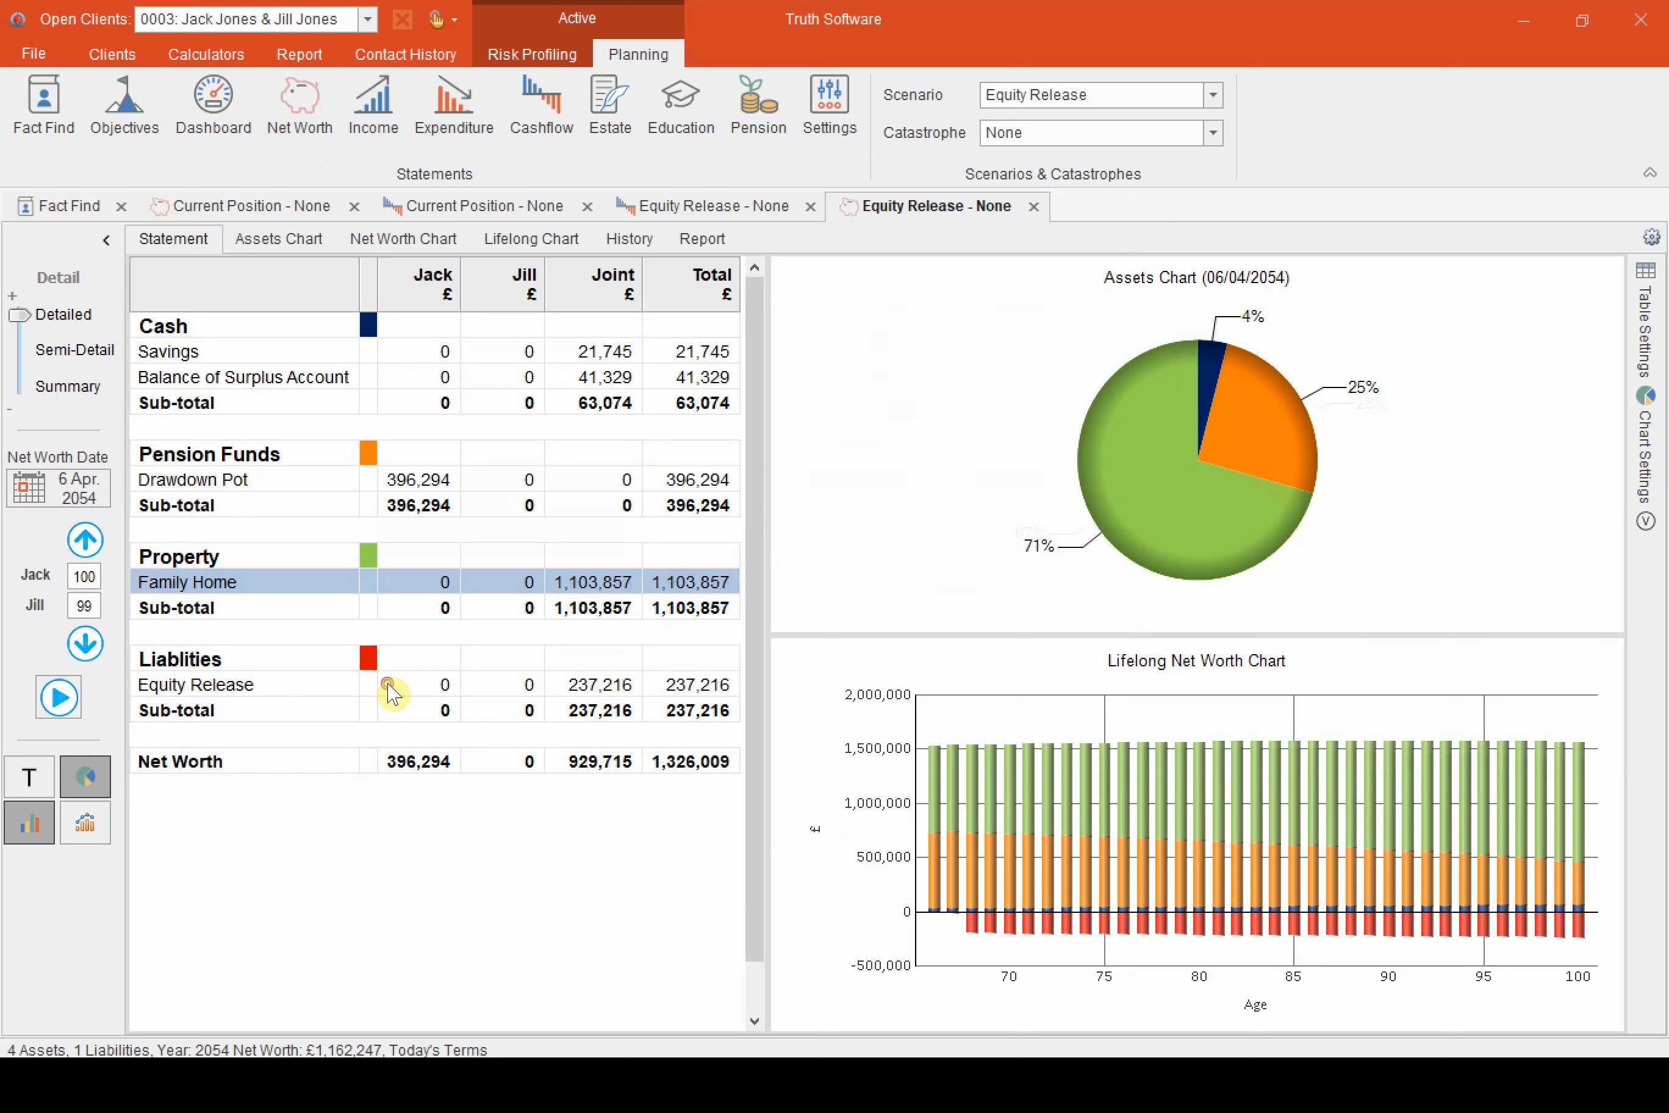
Try a higher current interest rate (APR) on the equity release loan and save the liability item
left_click(402, 690)
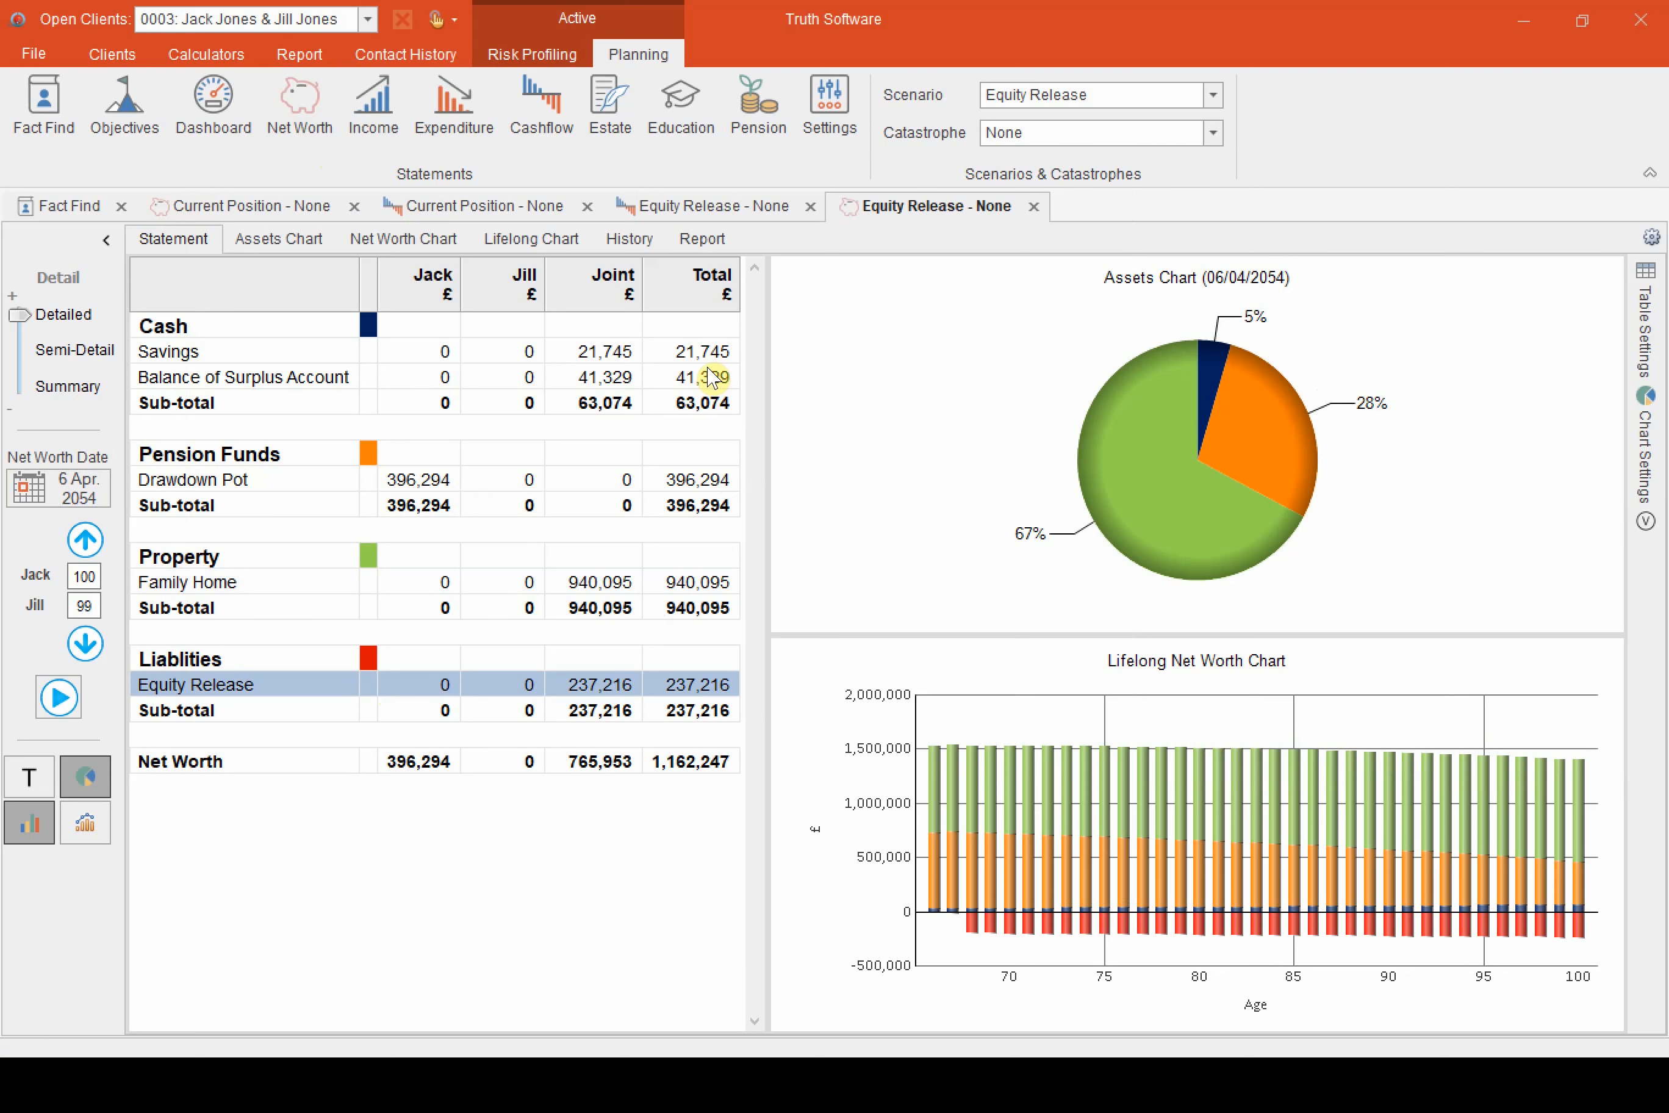
double_click(959, 408)
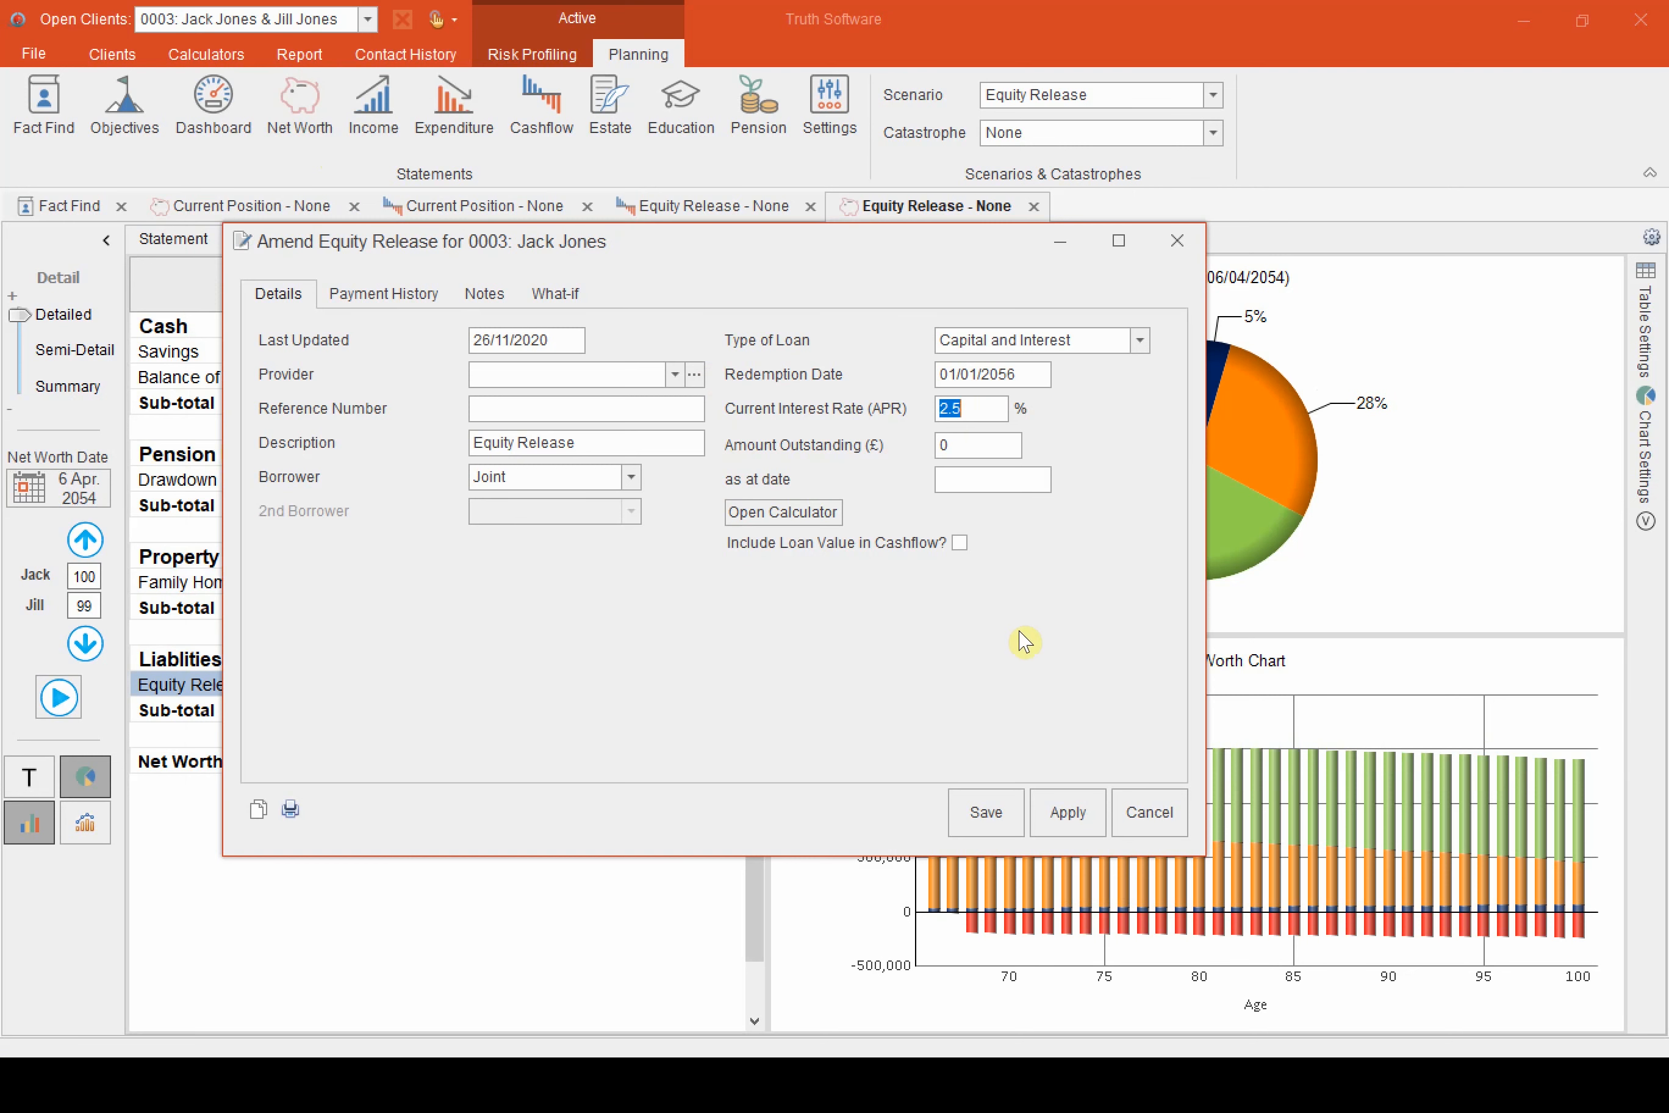
type("5")
left_click(991, 815)
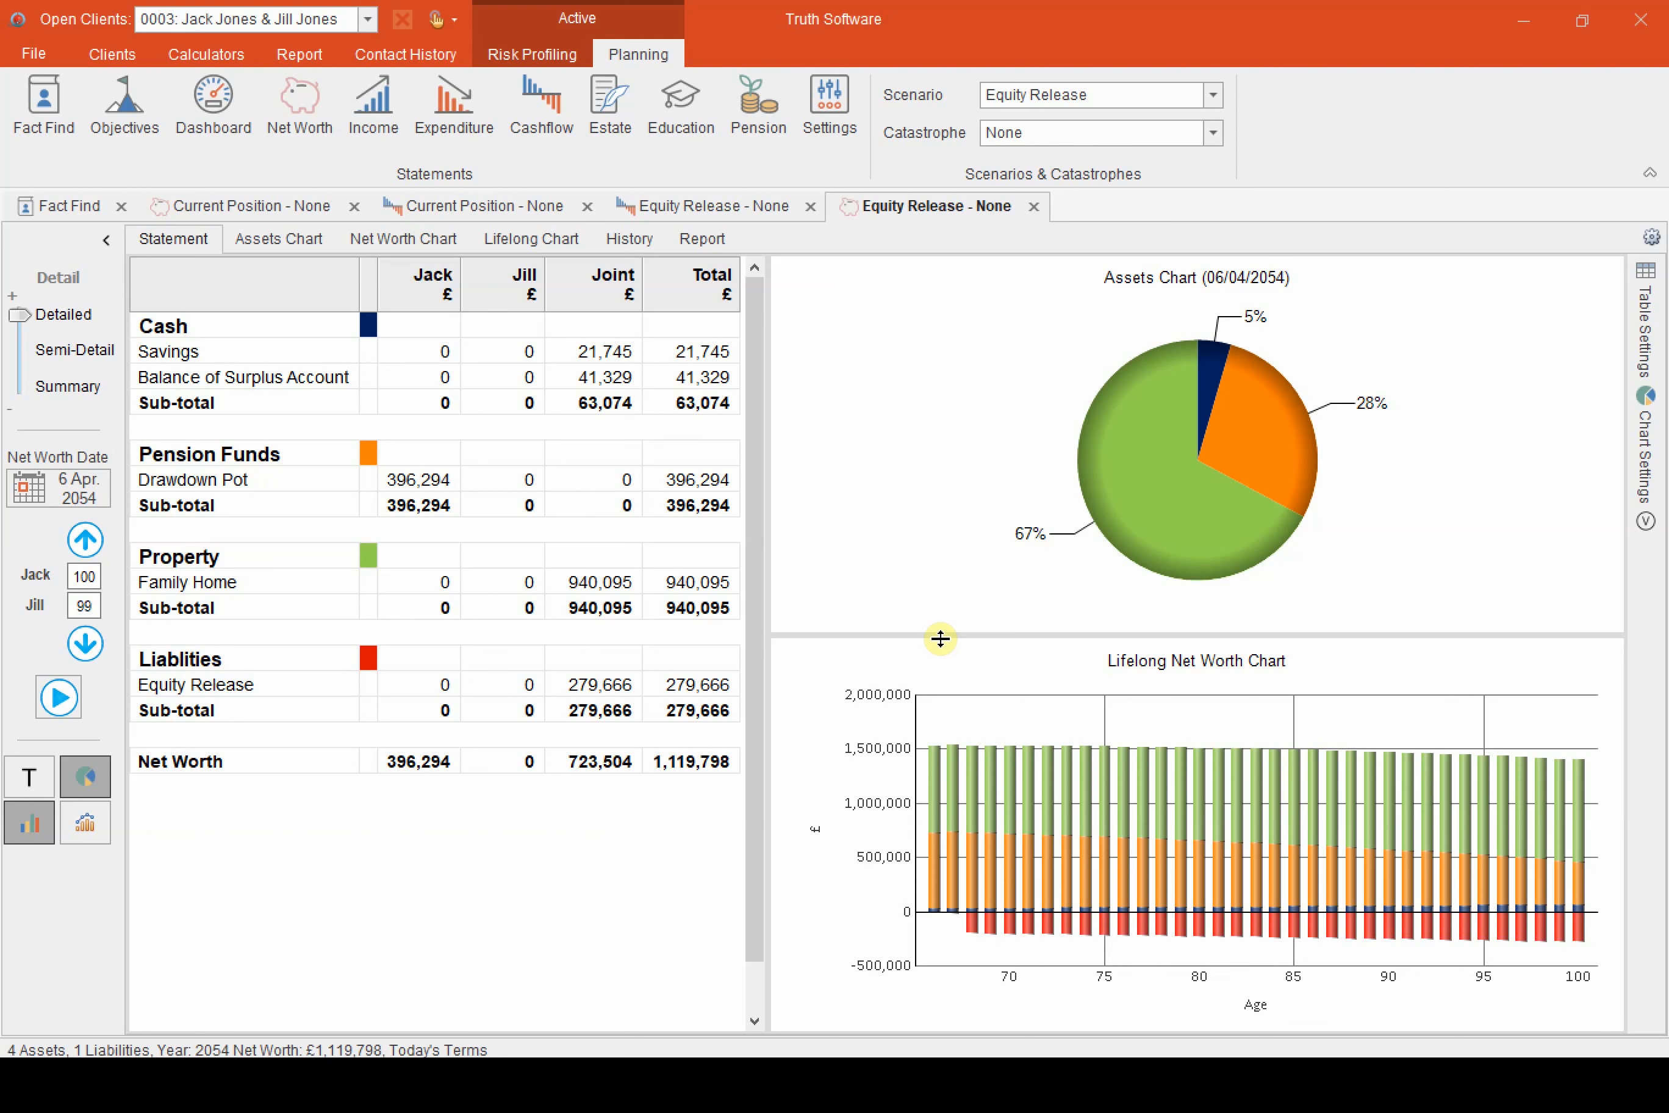
Set the family home's growth rate back to its earlier, higher value and save the property item
left_click(602, 583)
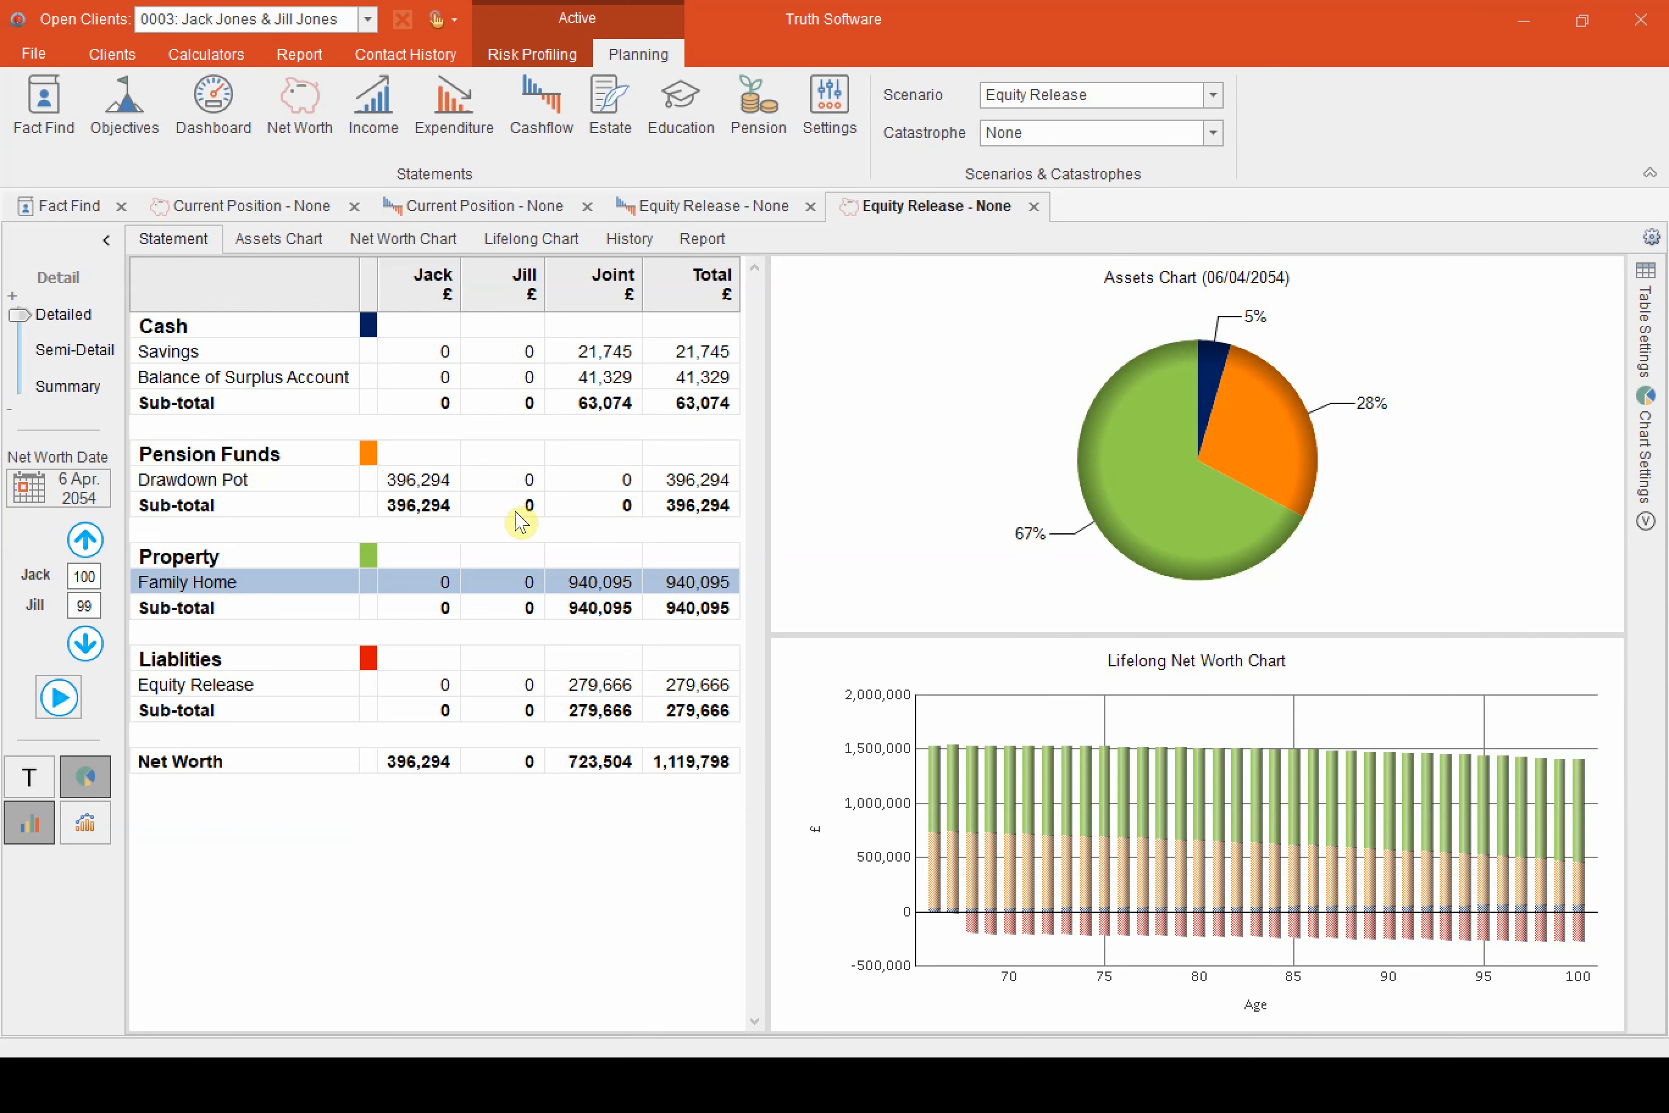
double_click(709, 287)
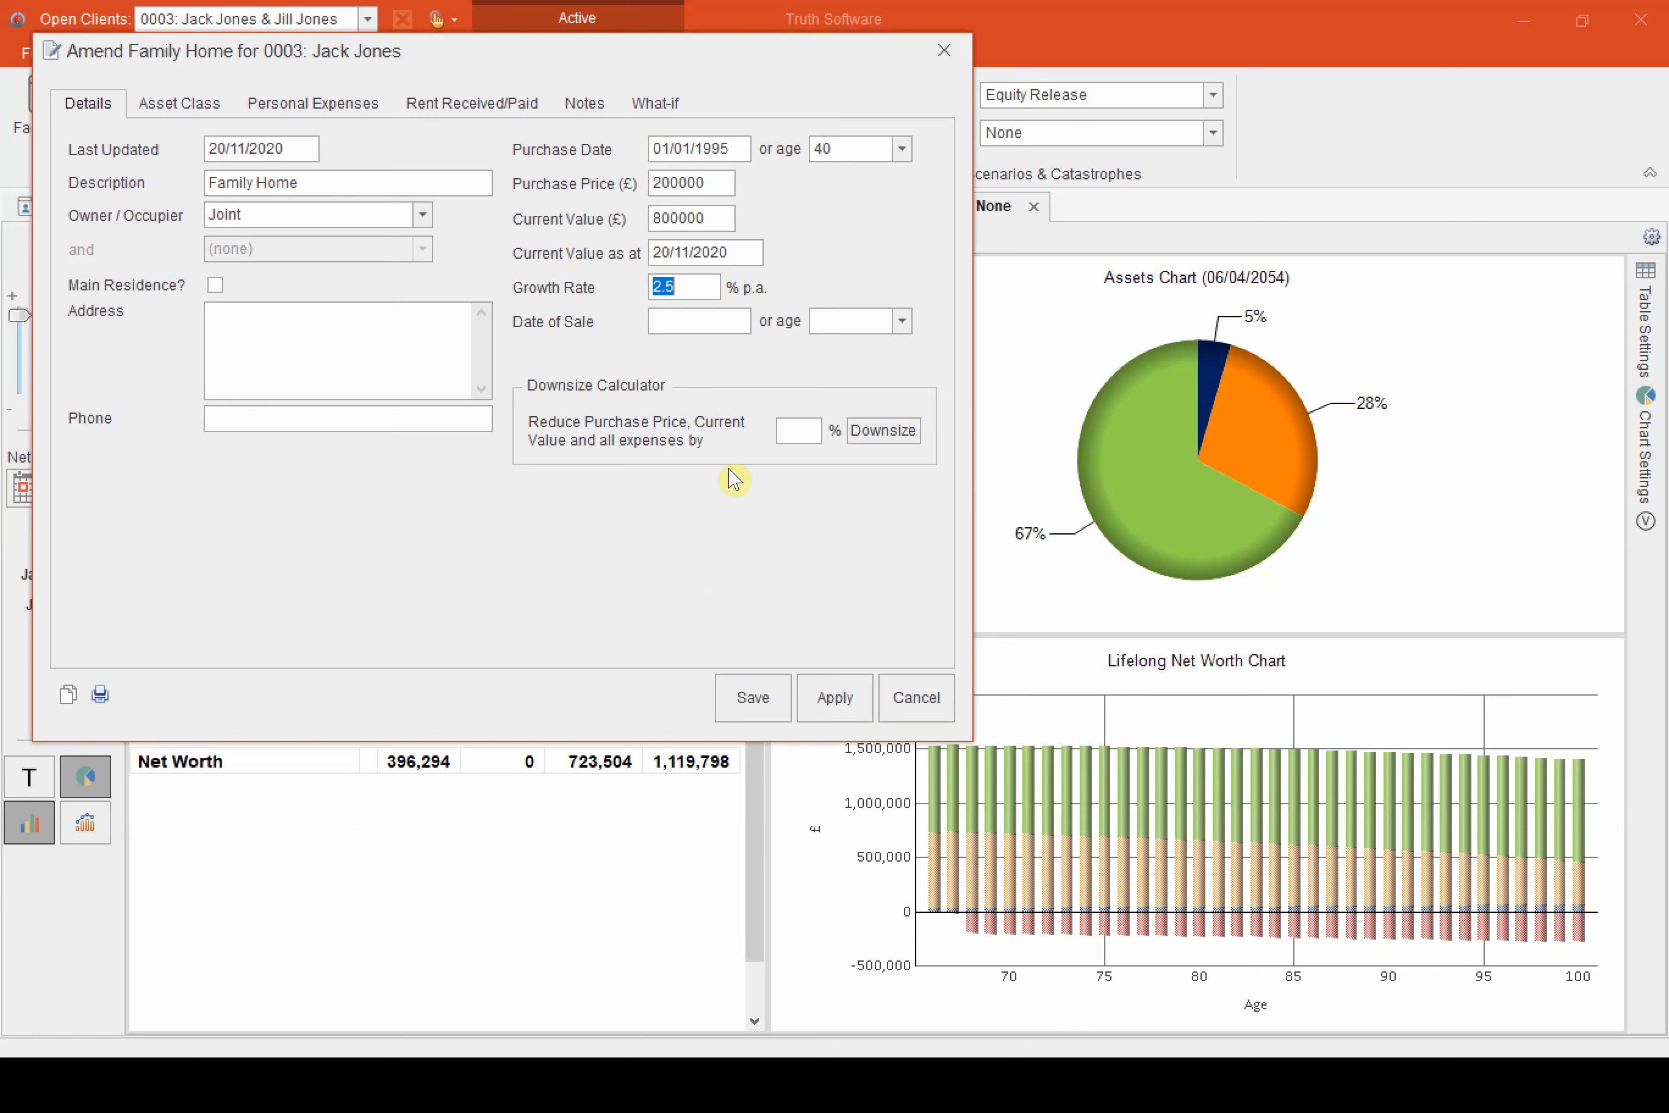
left_click(747, 696)
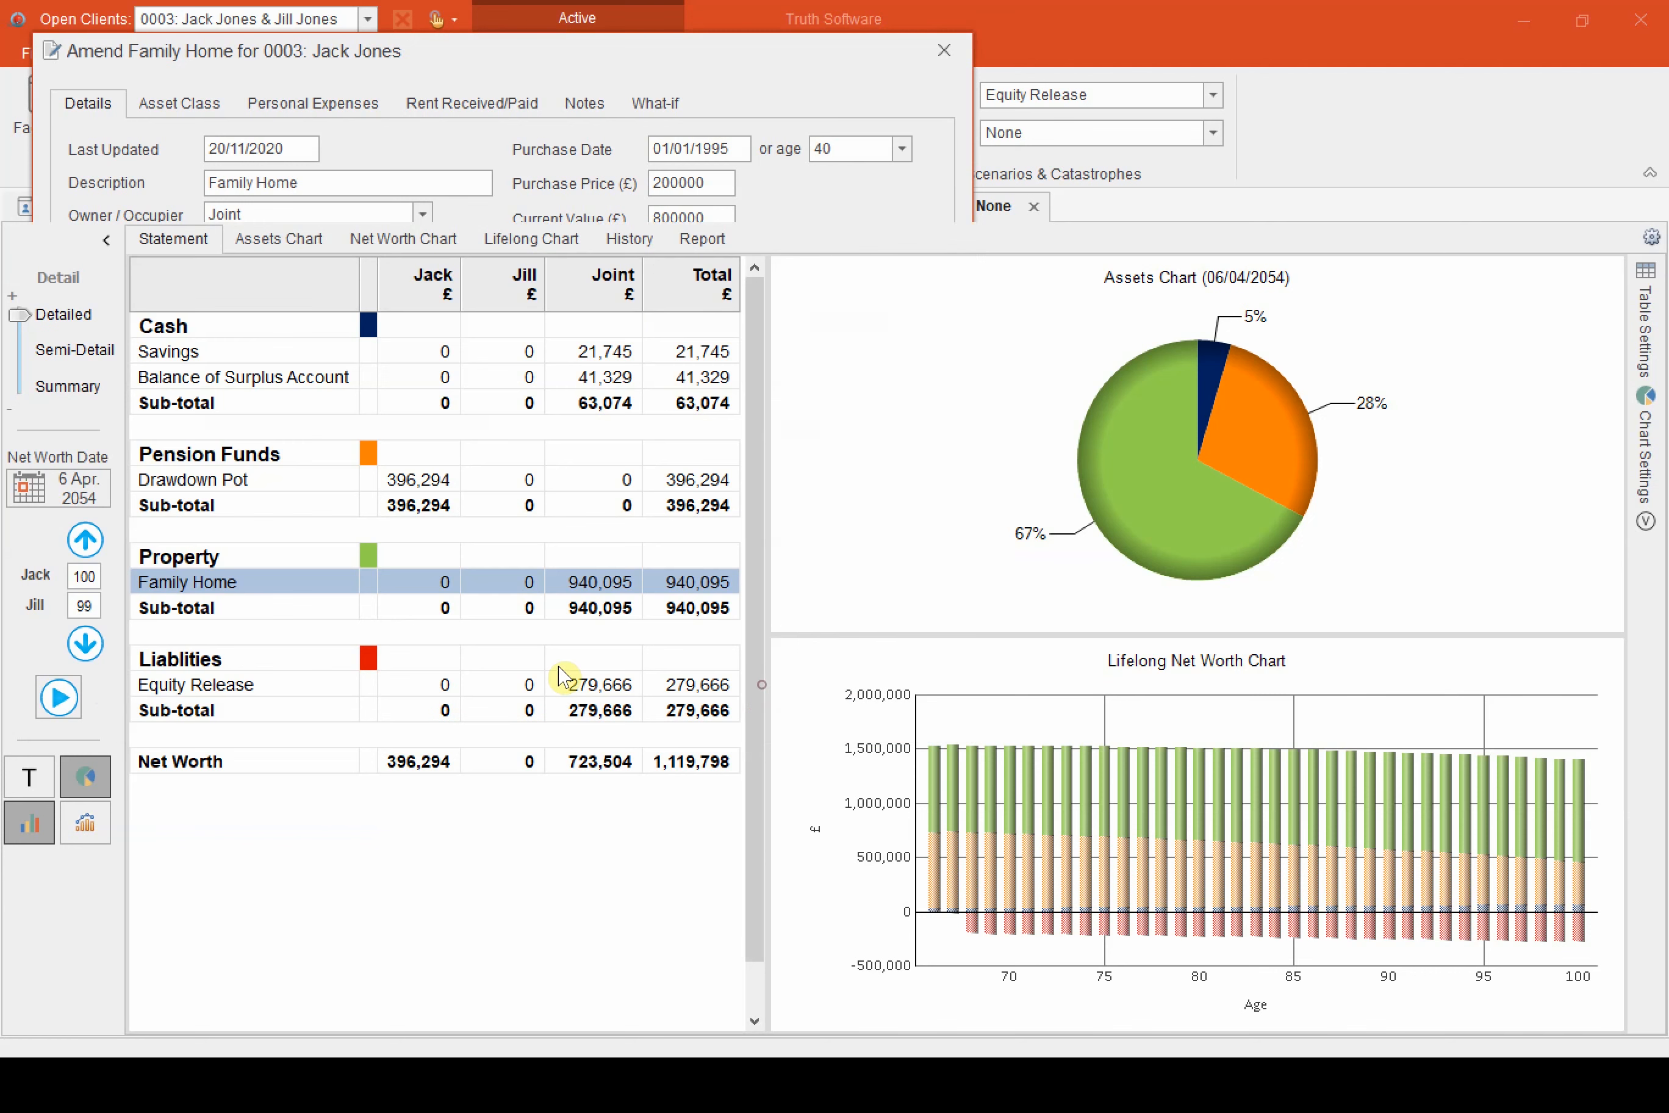
Set the equity release loan's current interest rate (APR) back to 2.5% and save the item
left_click(585, 686)
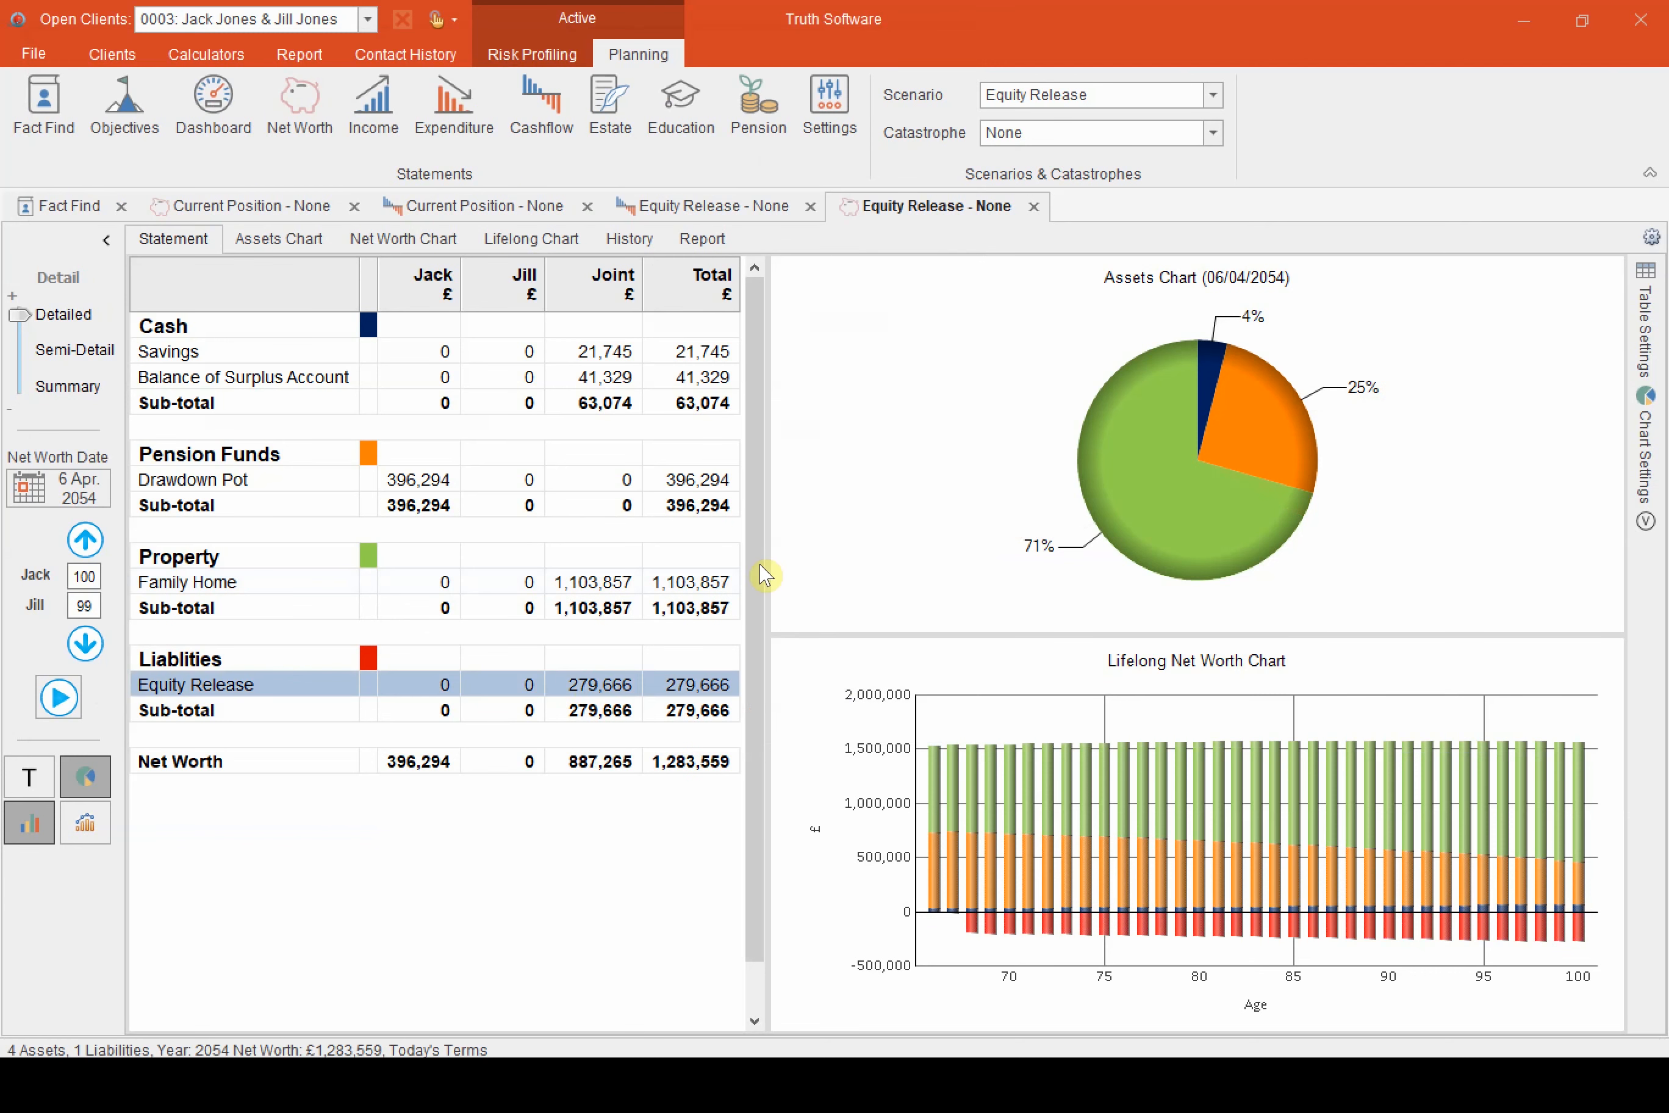
double_click(803, 252)
type("2")
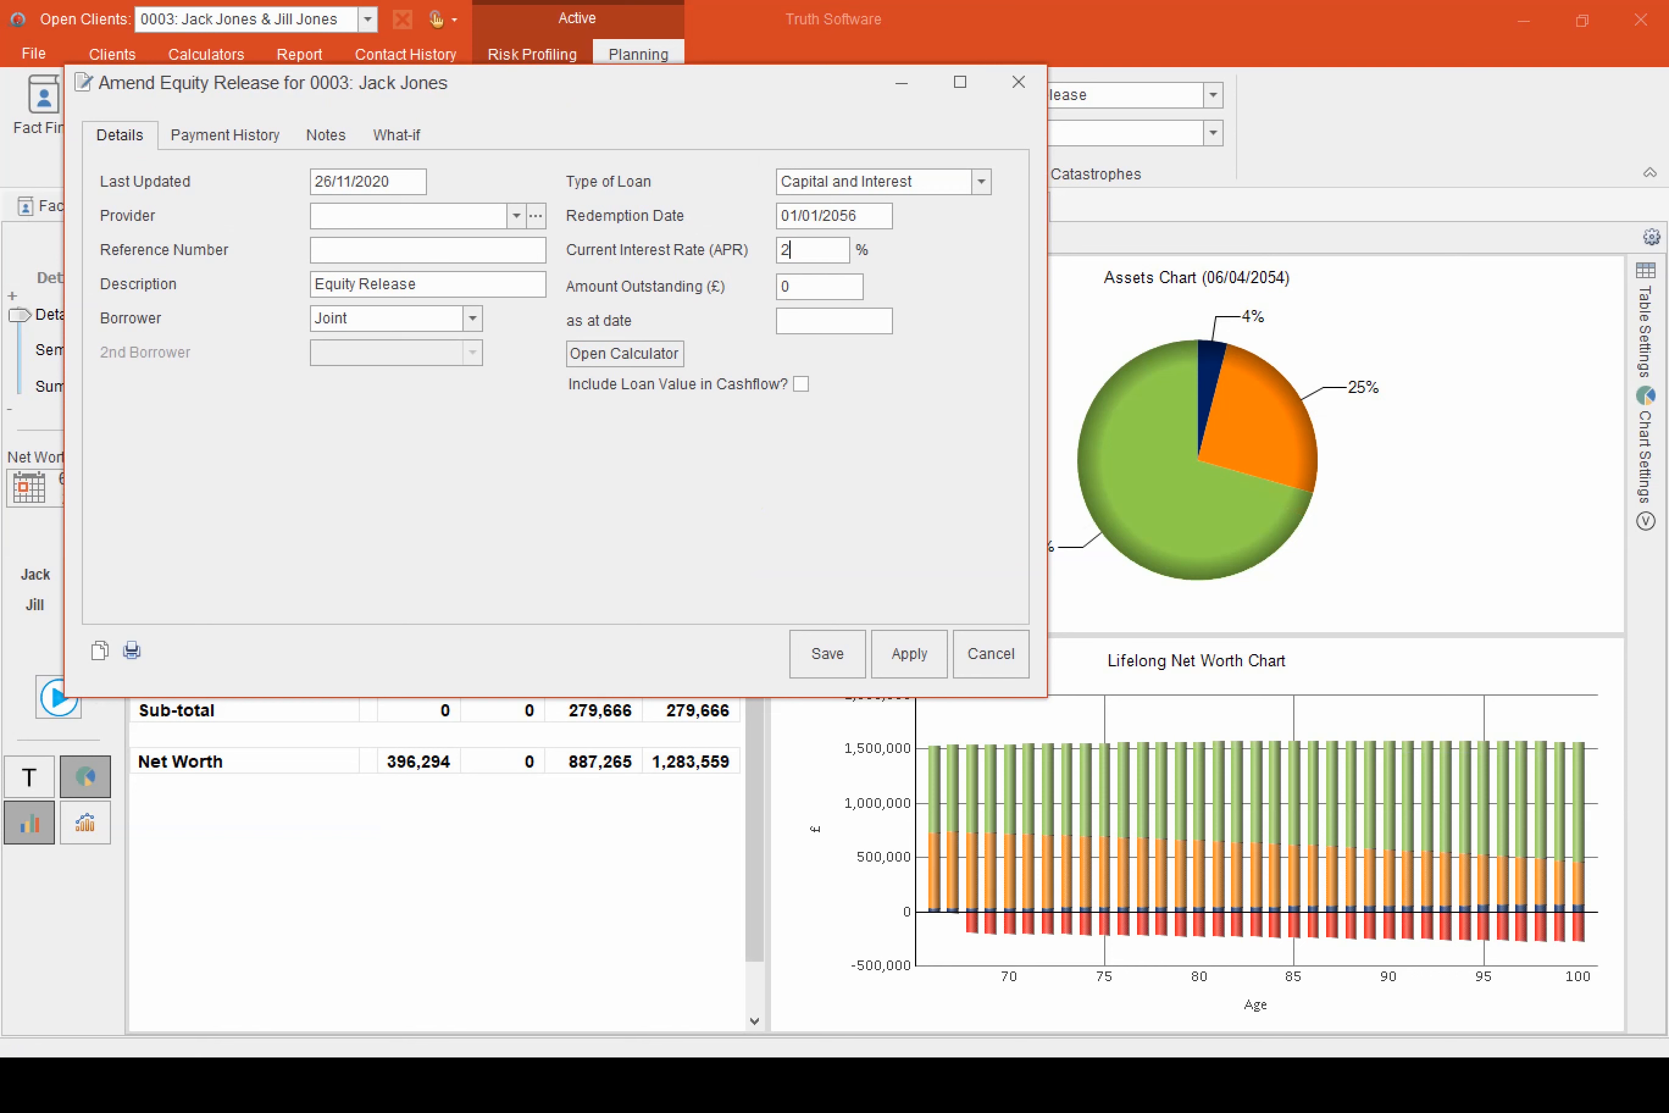
type(".5")
left_click(829, 638)
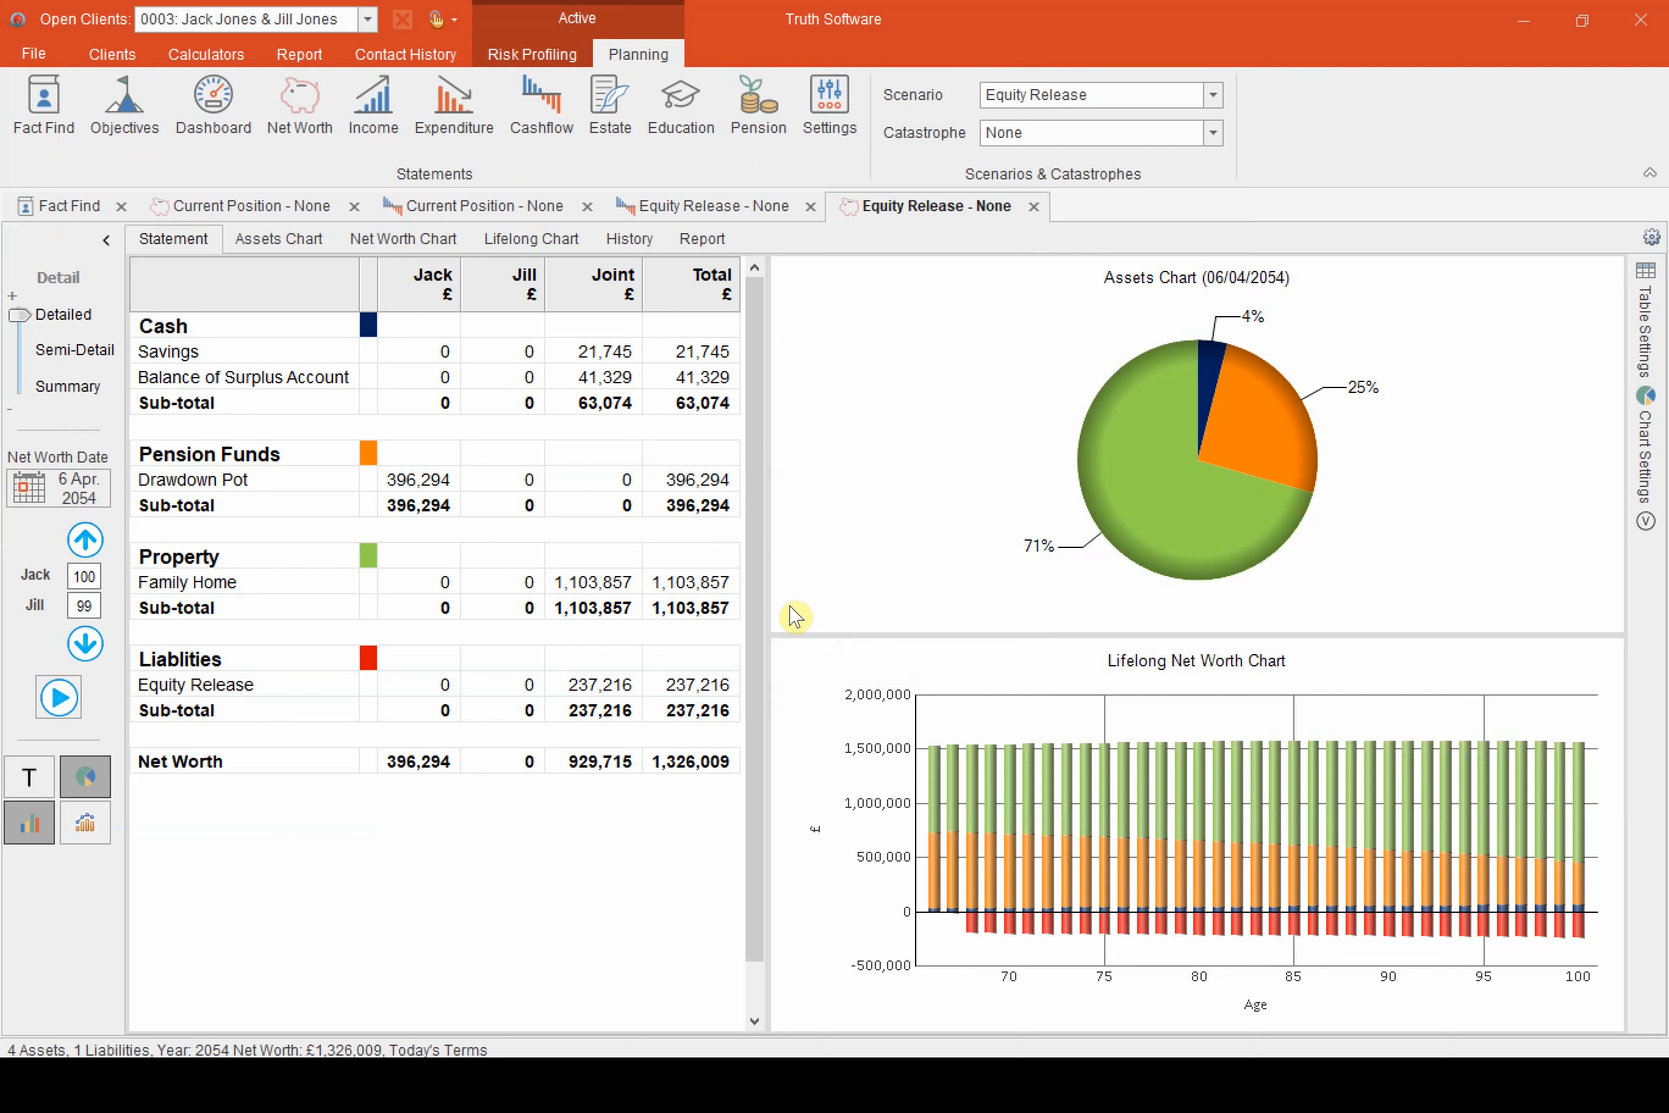
Start preparing a written plan and add the Annex: Detailed List of Assets & Liabilities statement to the My Recommendation section
left_click(324, 64)
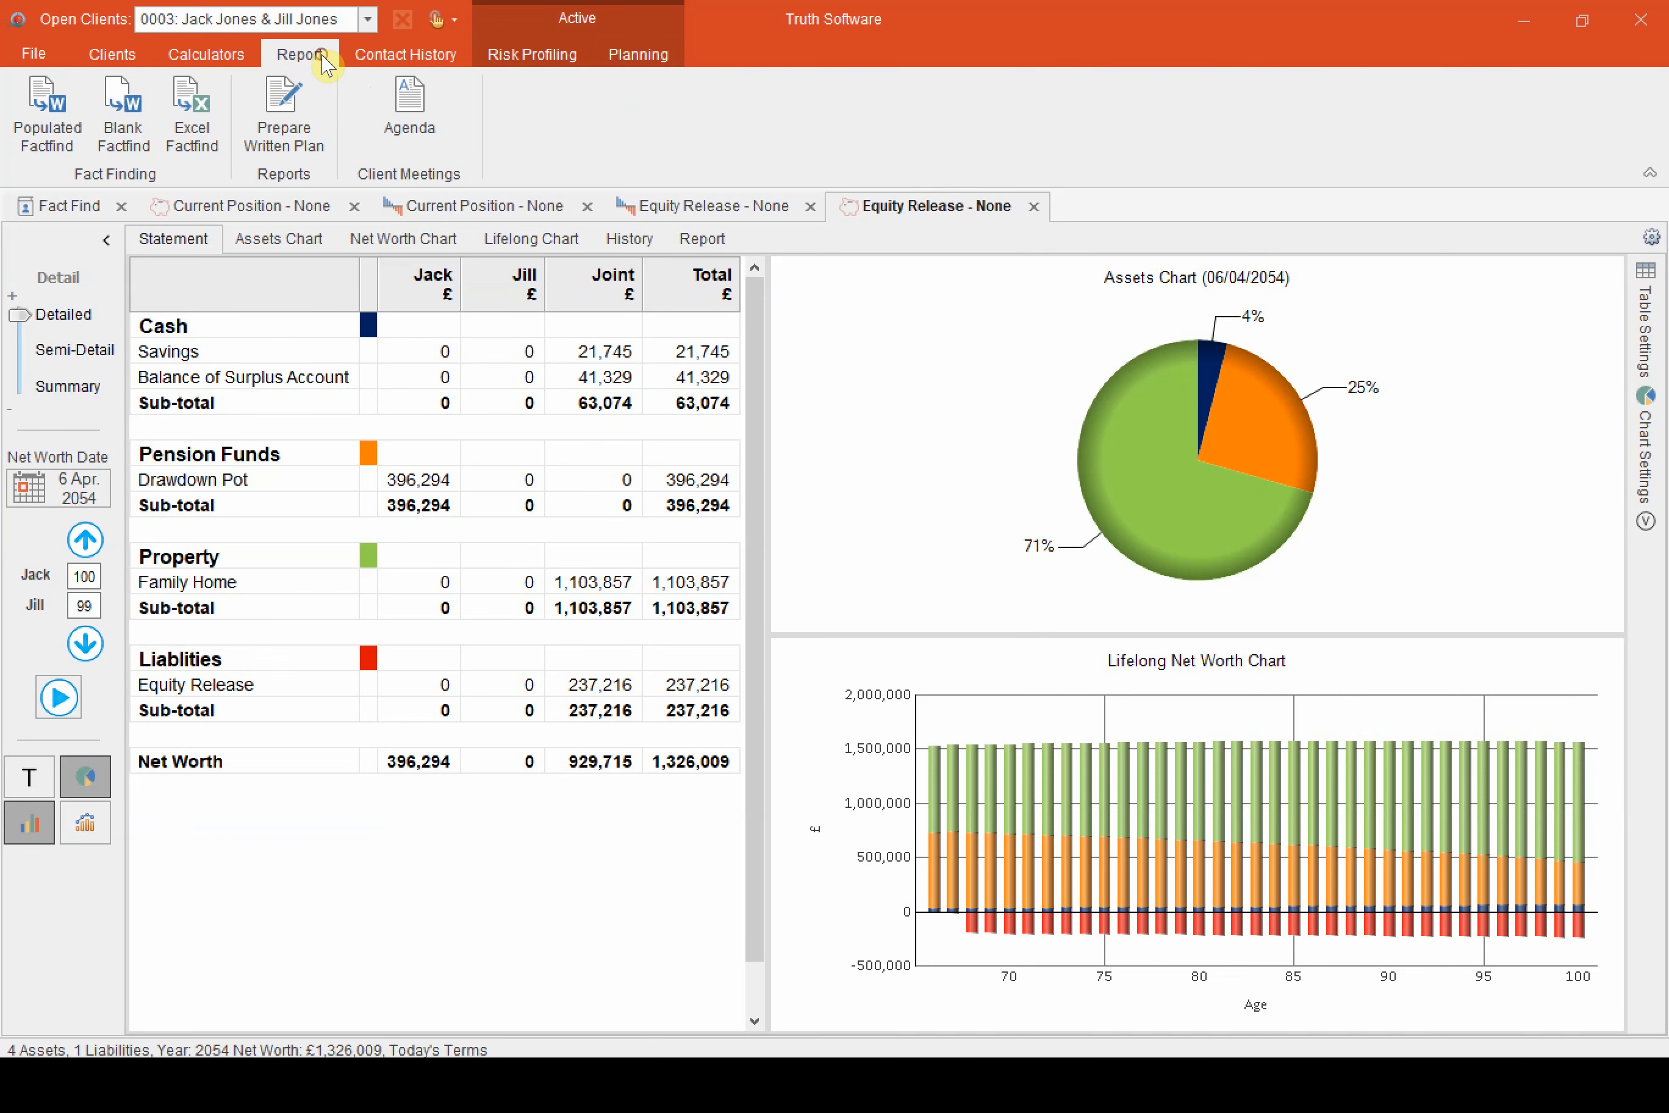
left_click(281, 106)
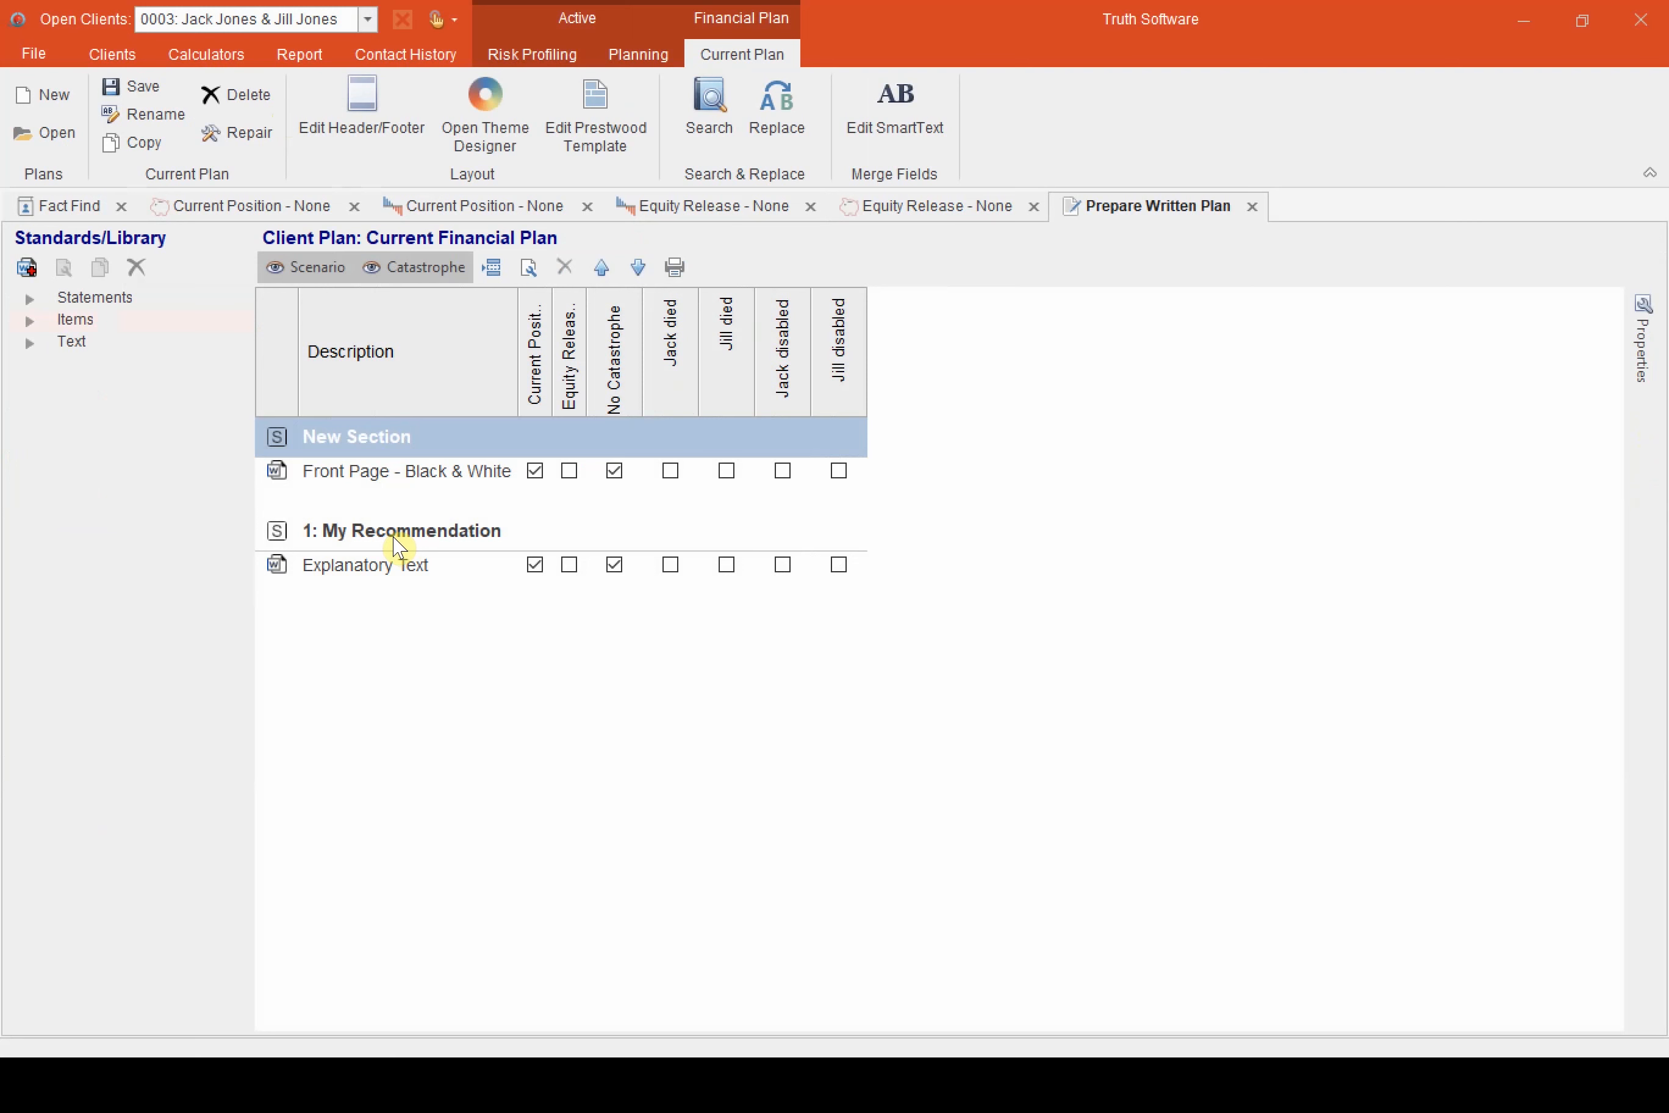
left_click(30, 300)
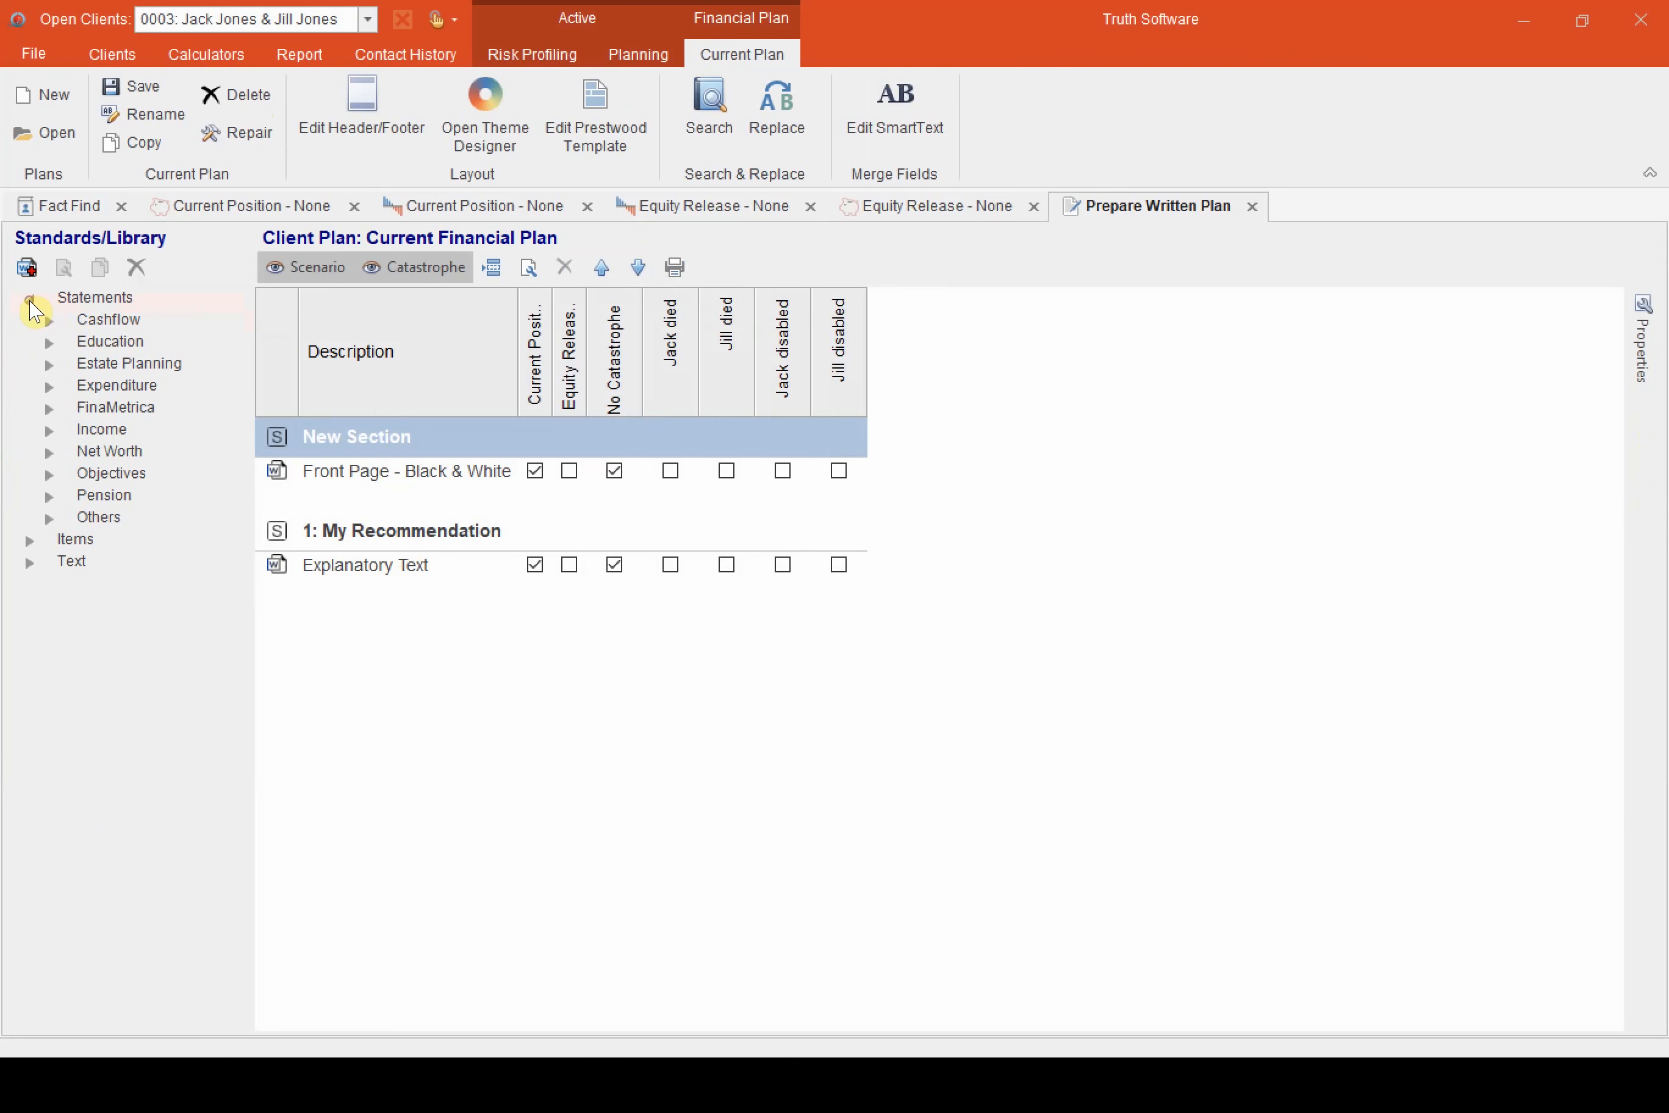
left_click(49, 452)
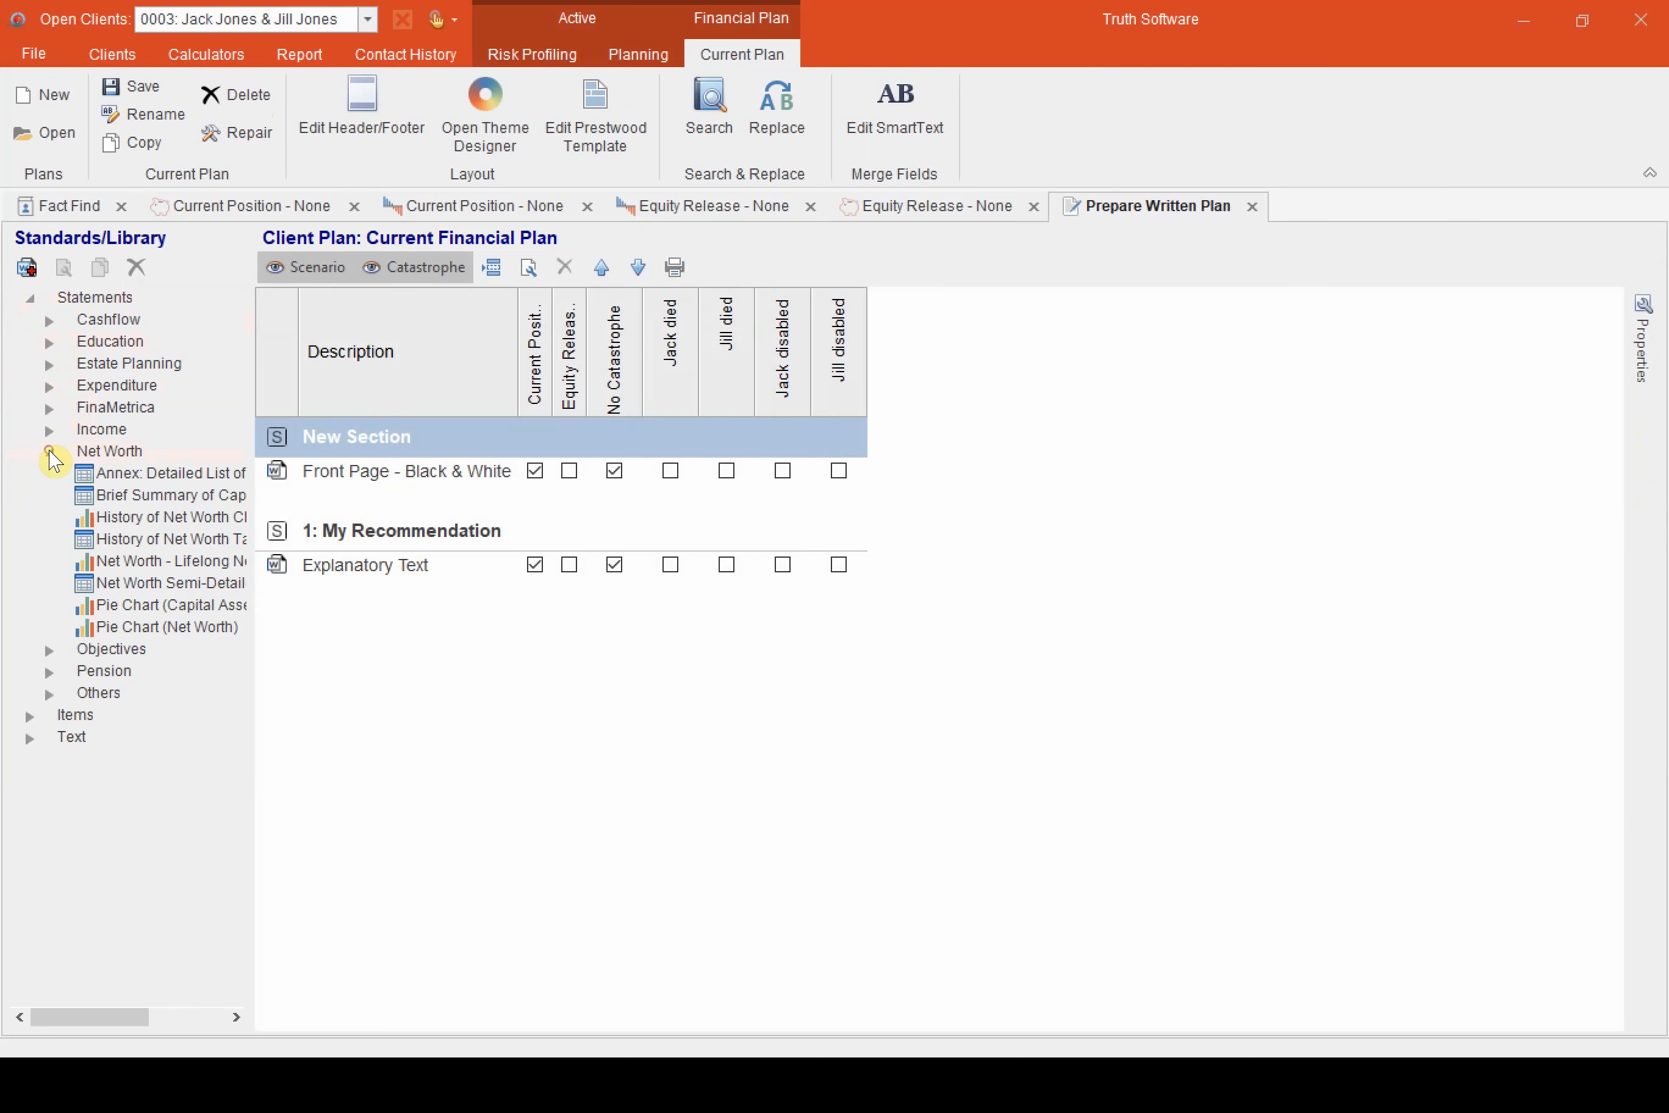
left_click_drag(166, 472, 366, 565)
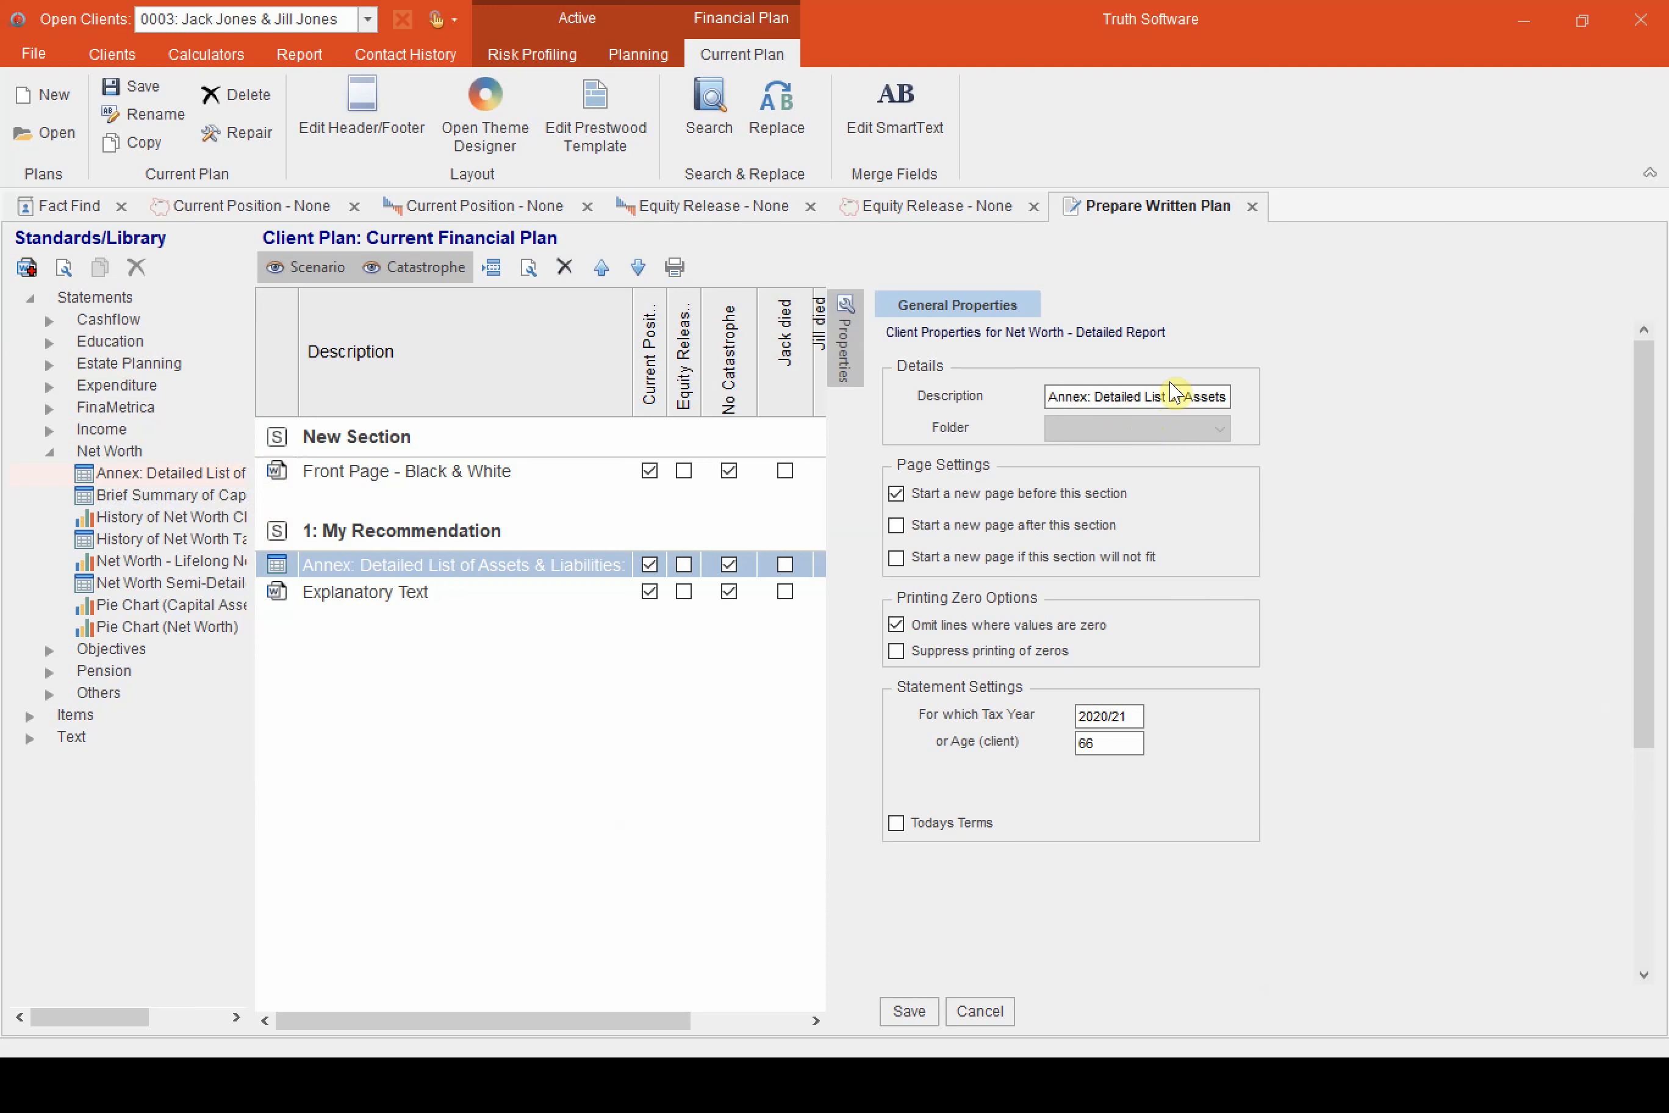
Describe the added statement as "Net Worth (age 100 - Current Position)", set its client age to 100 and save the properties
triple_click(1171, 391)
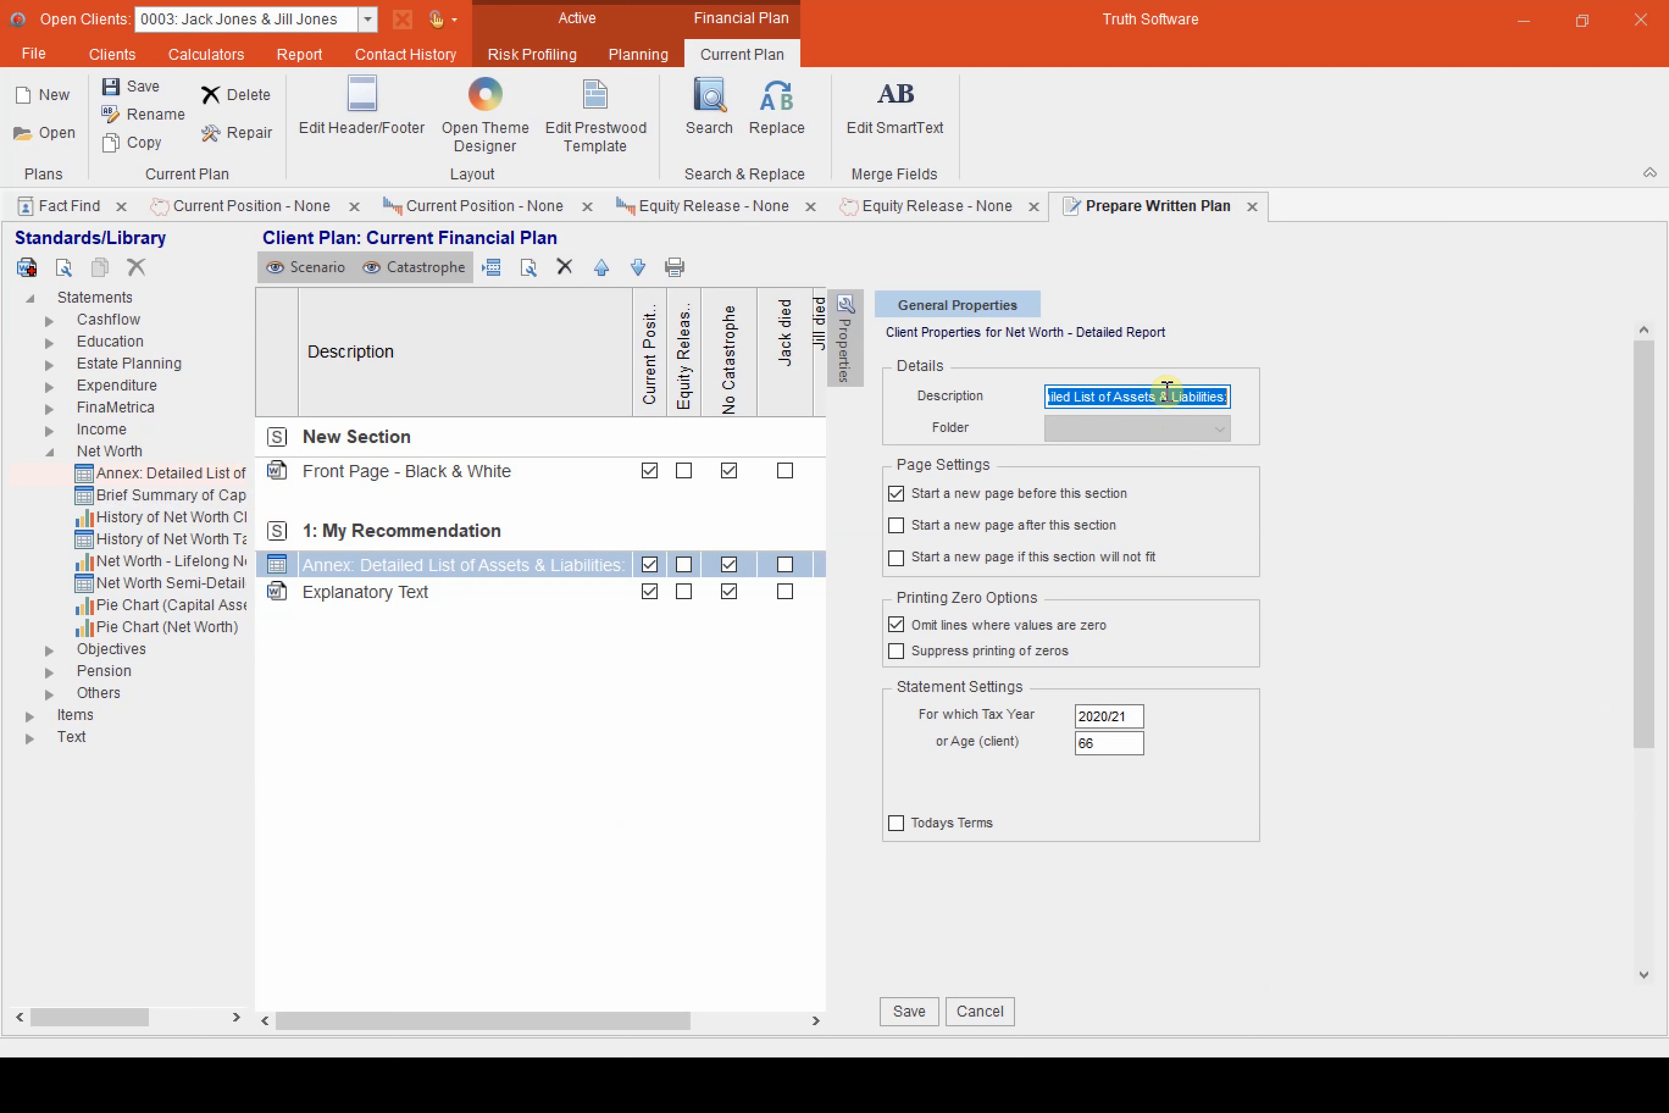
type("Ne")
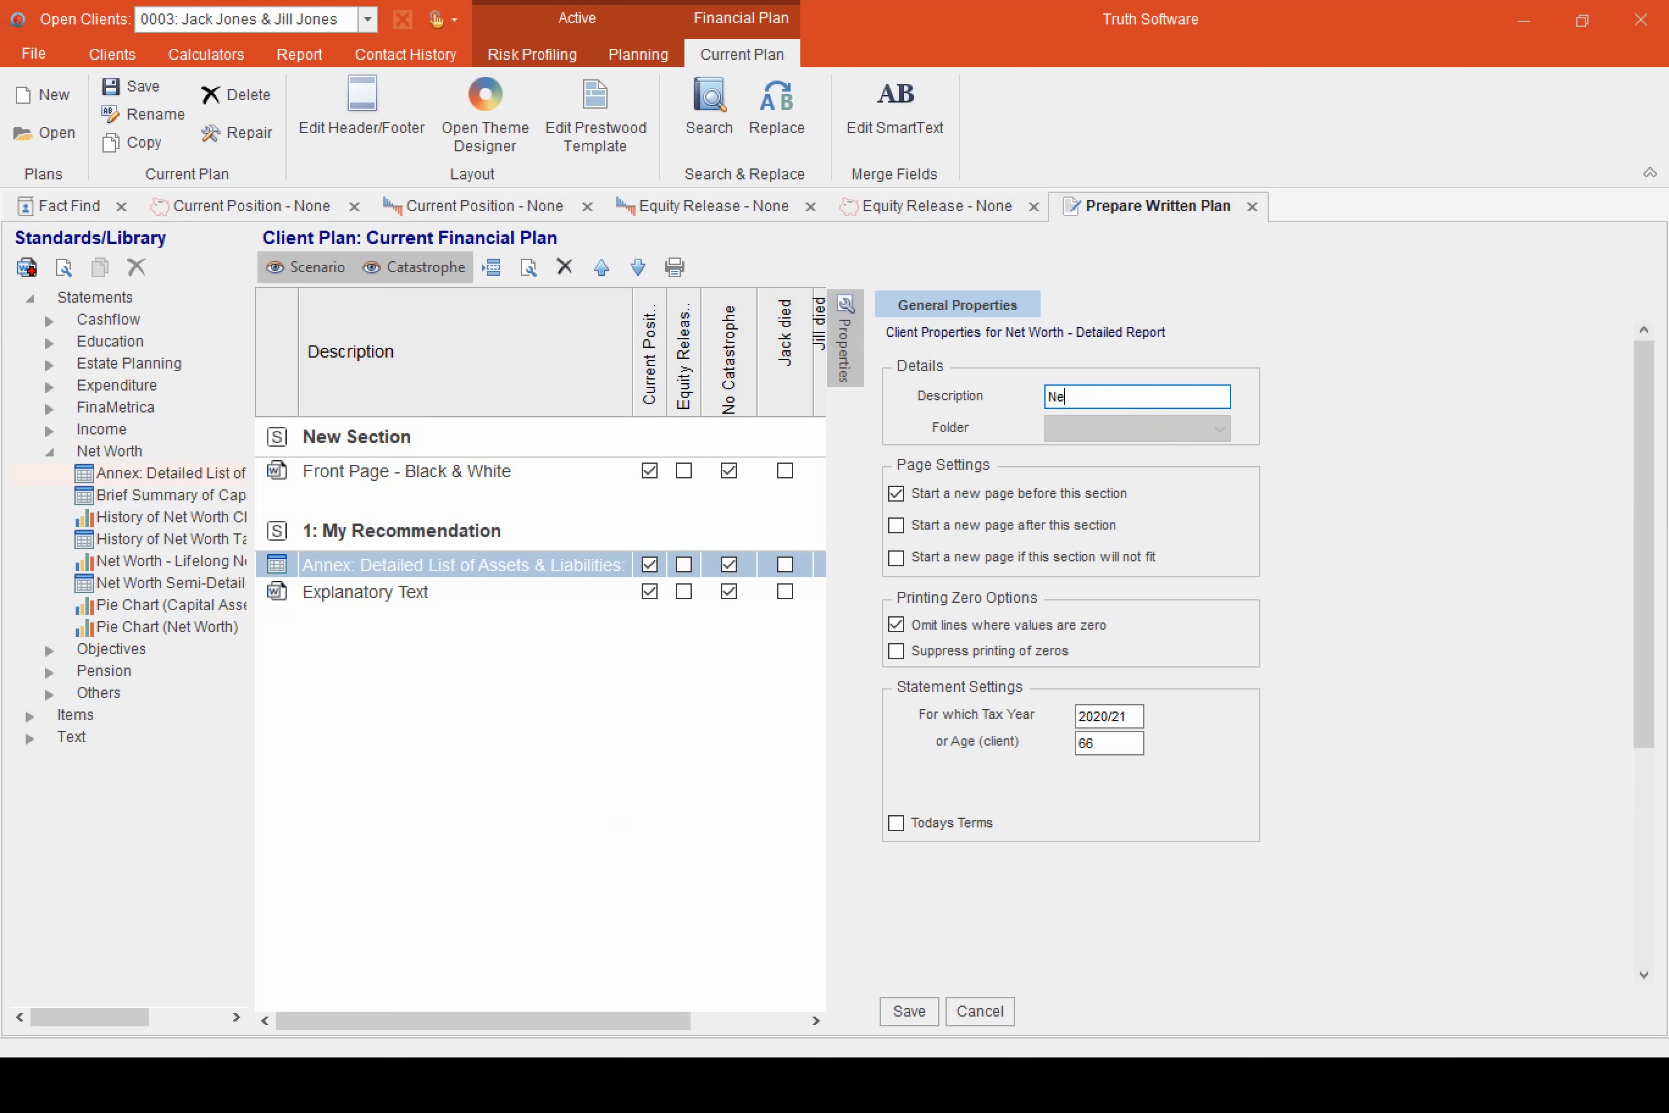
type("t Worth (age 100 - Current Position)")
double_click(1106, 743)
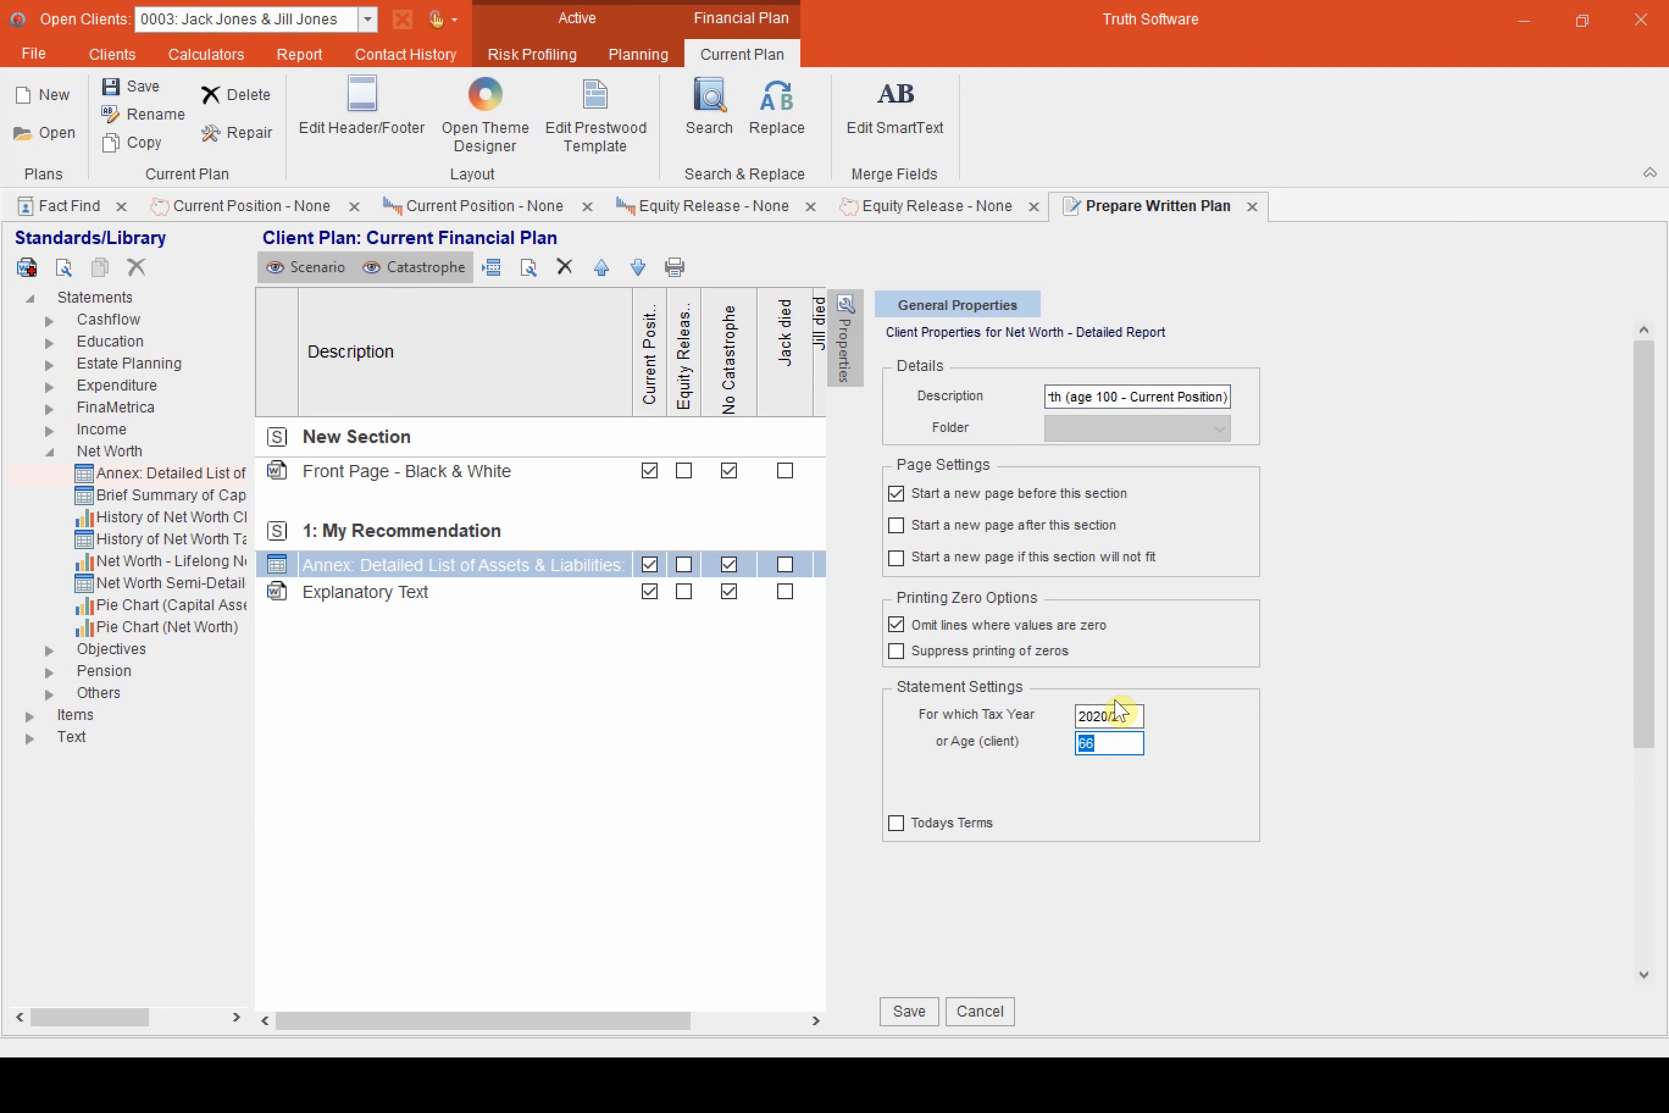
type("100")
left_click(926, 1012)
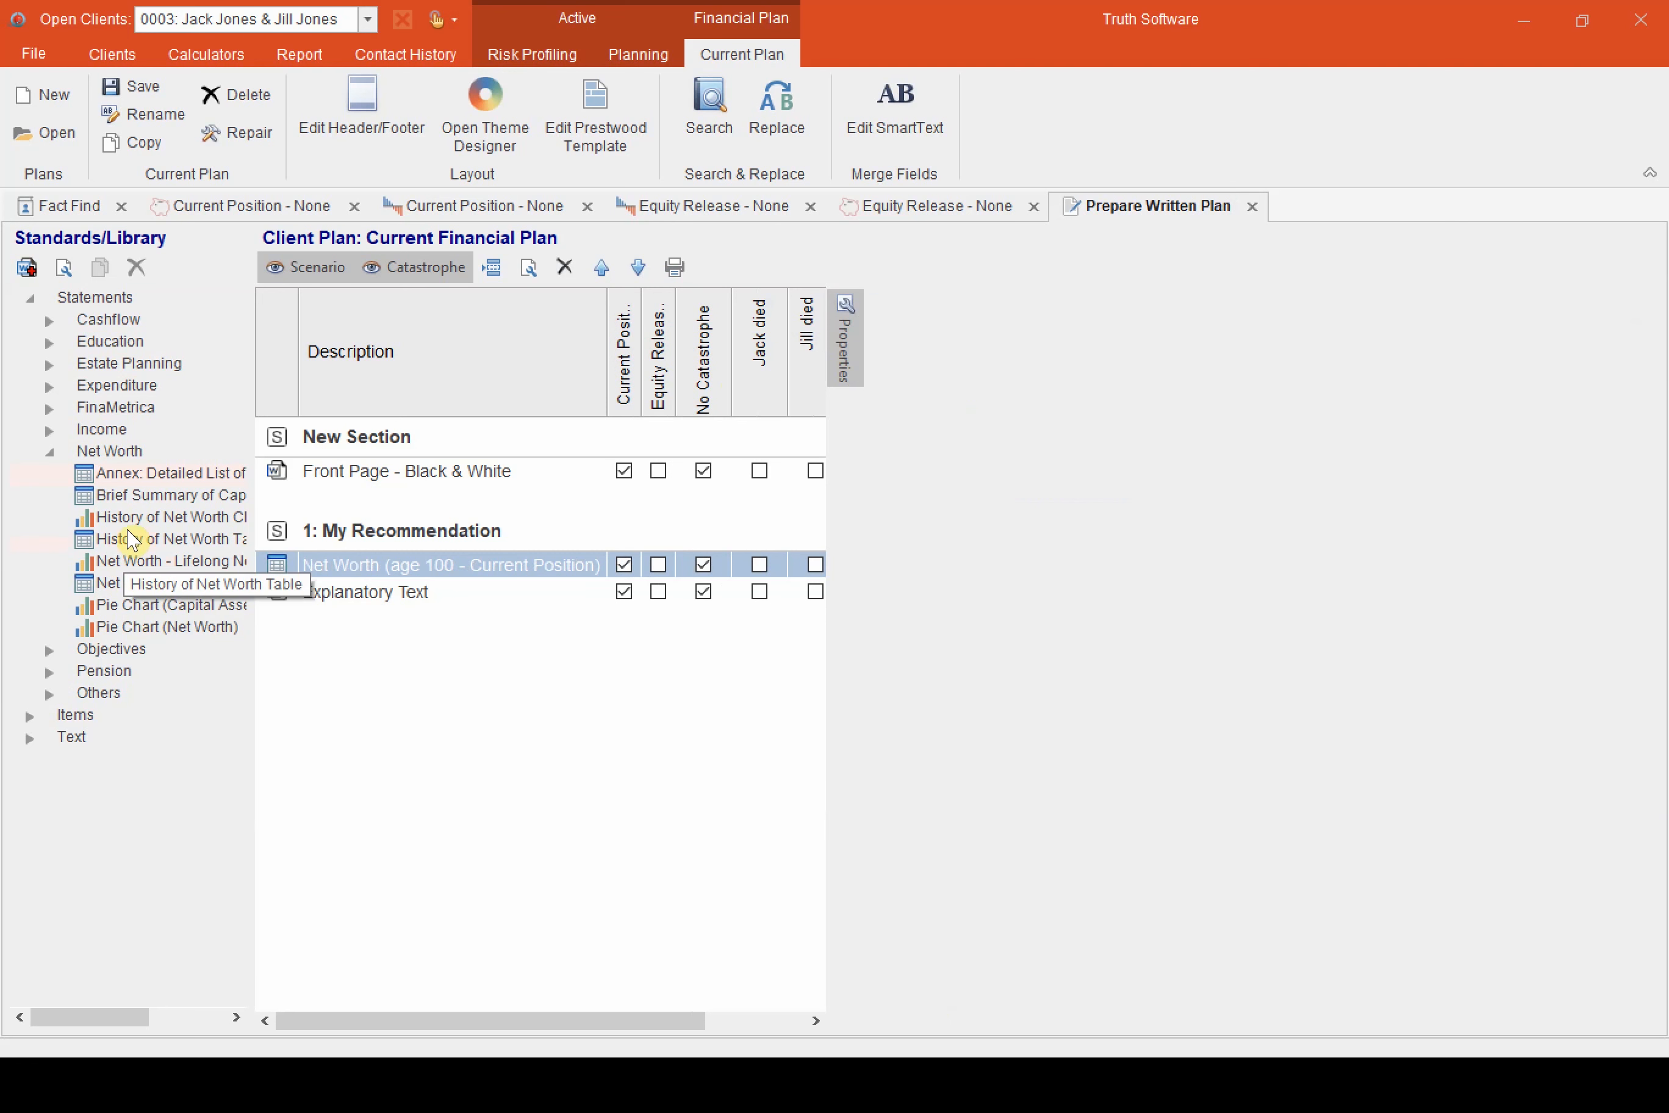
Add the Lifelong Net Worth Chart and a second Annex: Detailed List of Assets & Liabilities below the Current Position net worth statement
left_click_drag(142, 560, 423, 605)
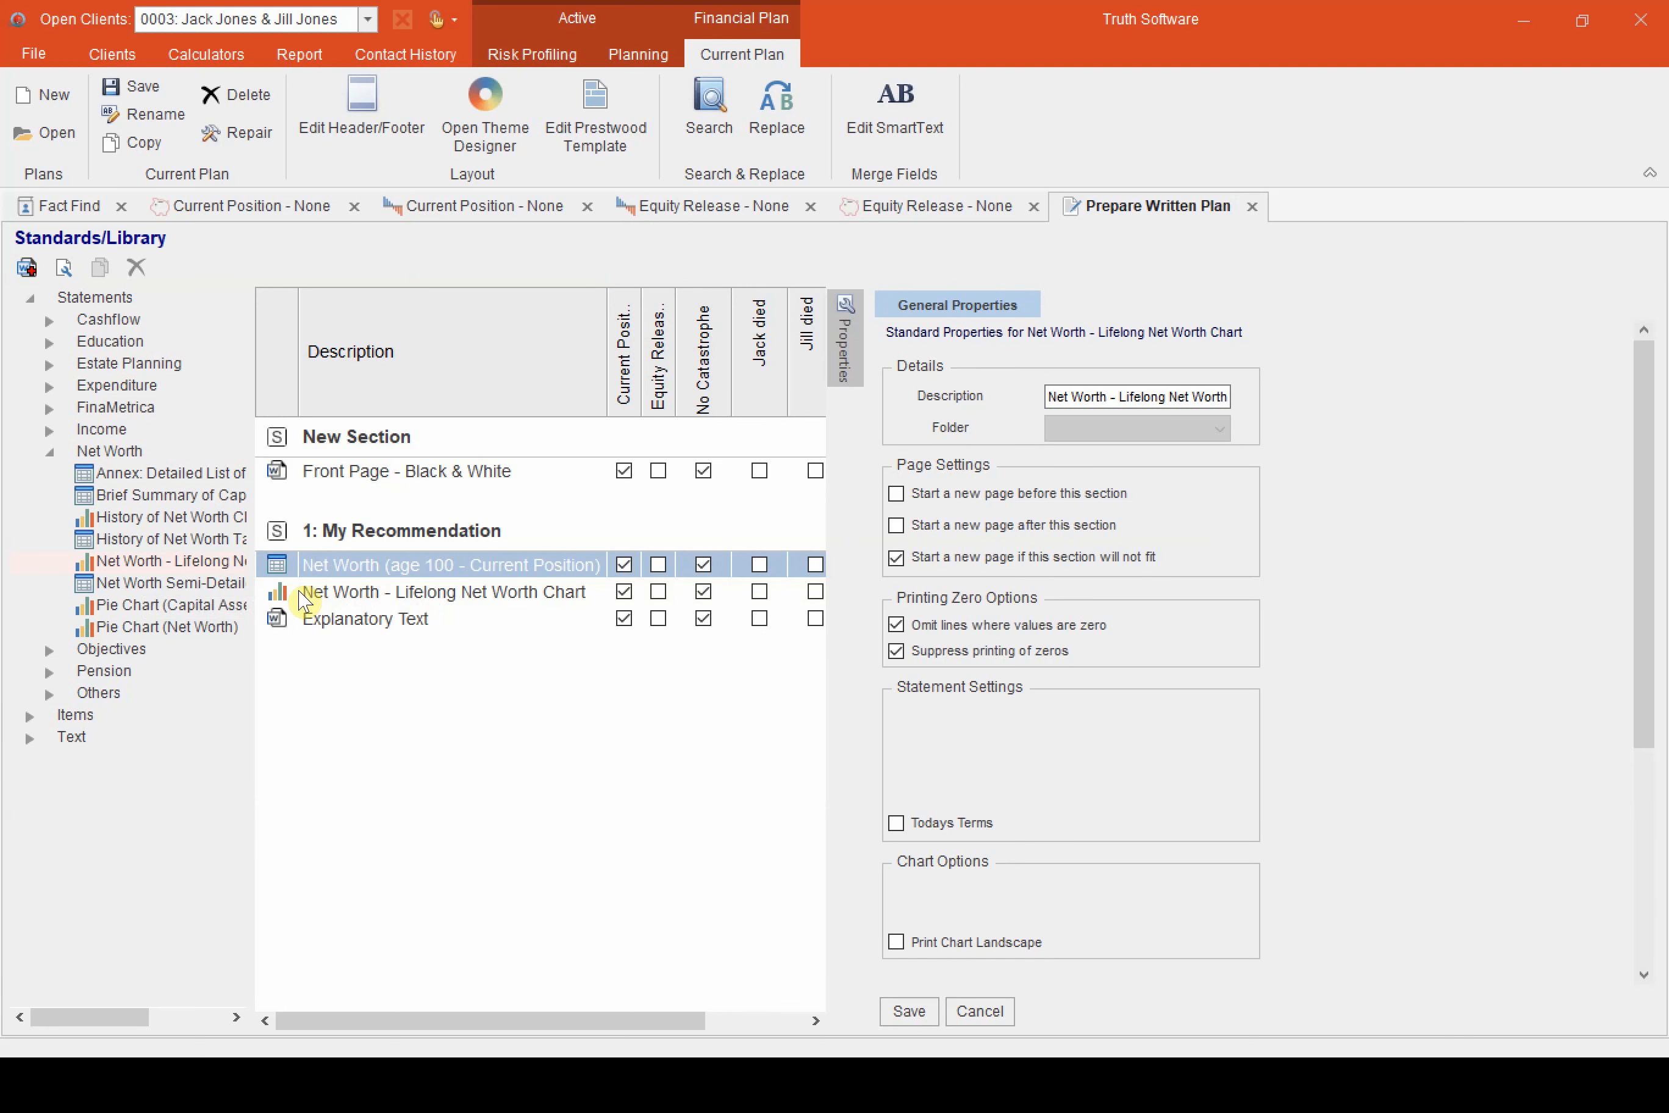
left_click_drag(159, 472, 413, 622)
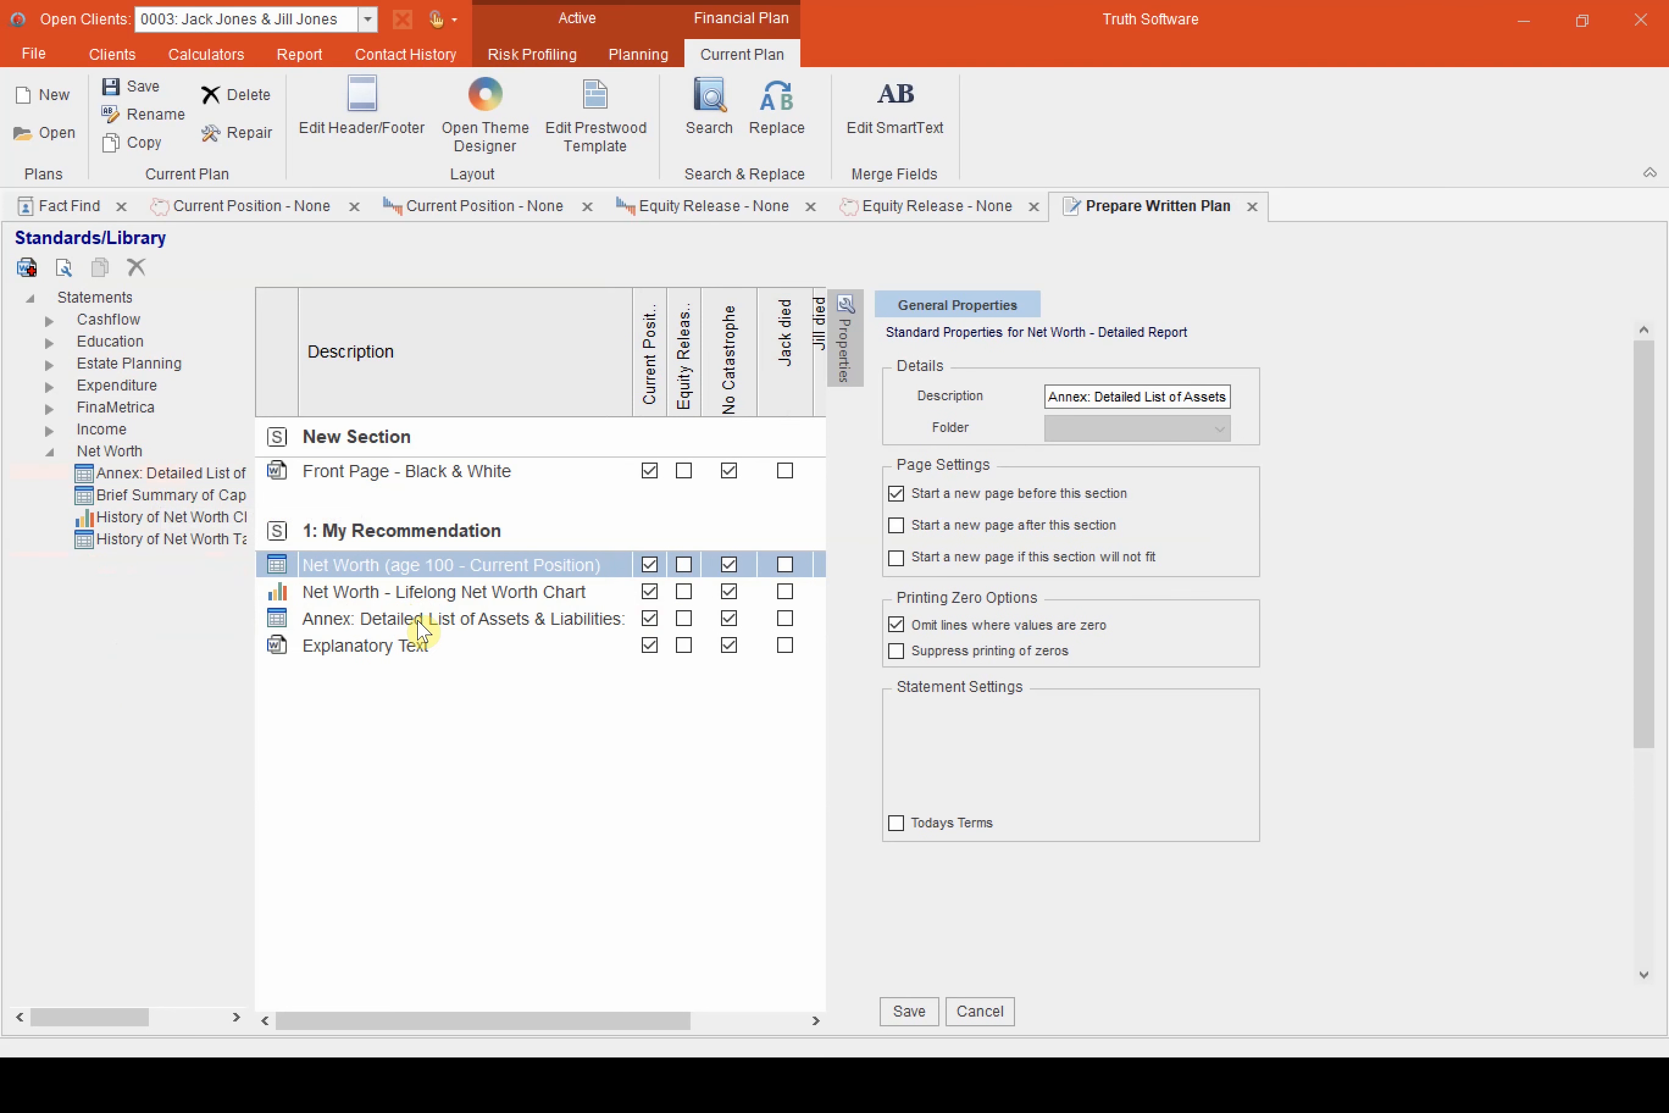
Describe the second detailed statement as "Net Worth (age 100 - Equity Release)", set its client age to 100 and save the properties
left_click(538, 616)
left_click(1103, 397)
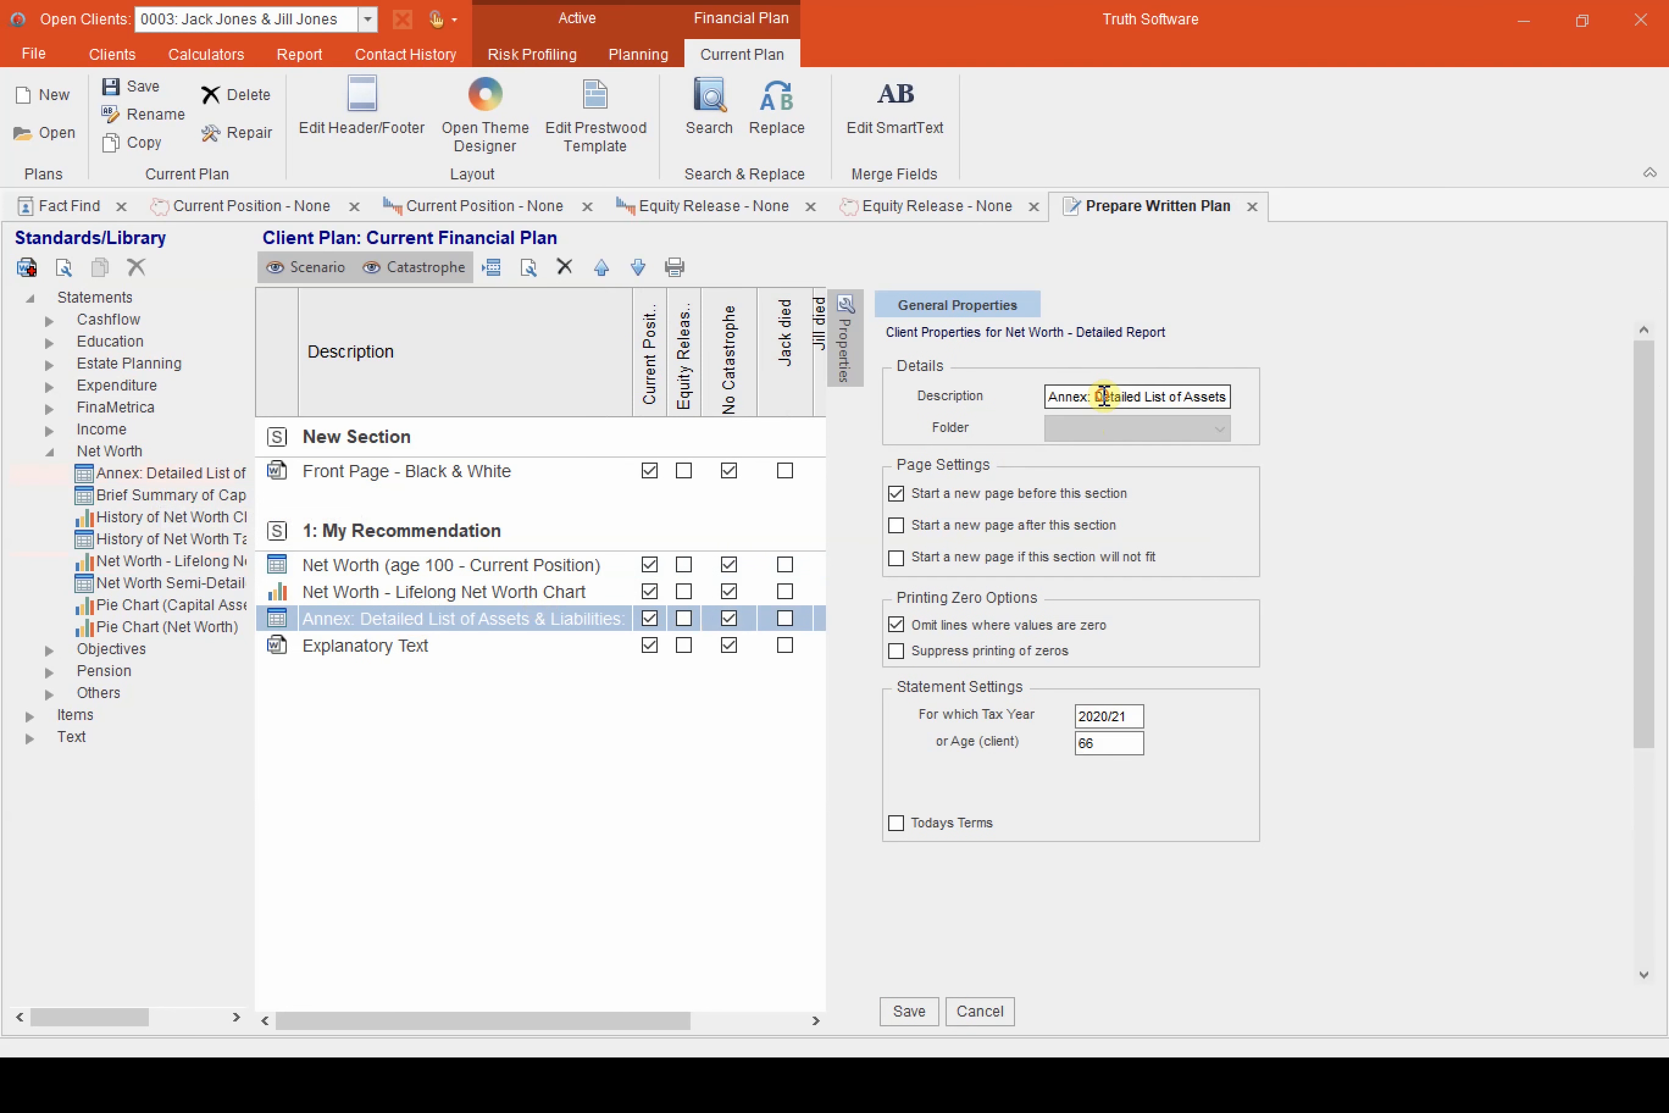
type("Ne")
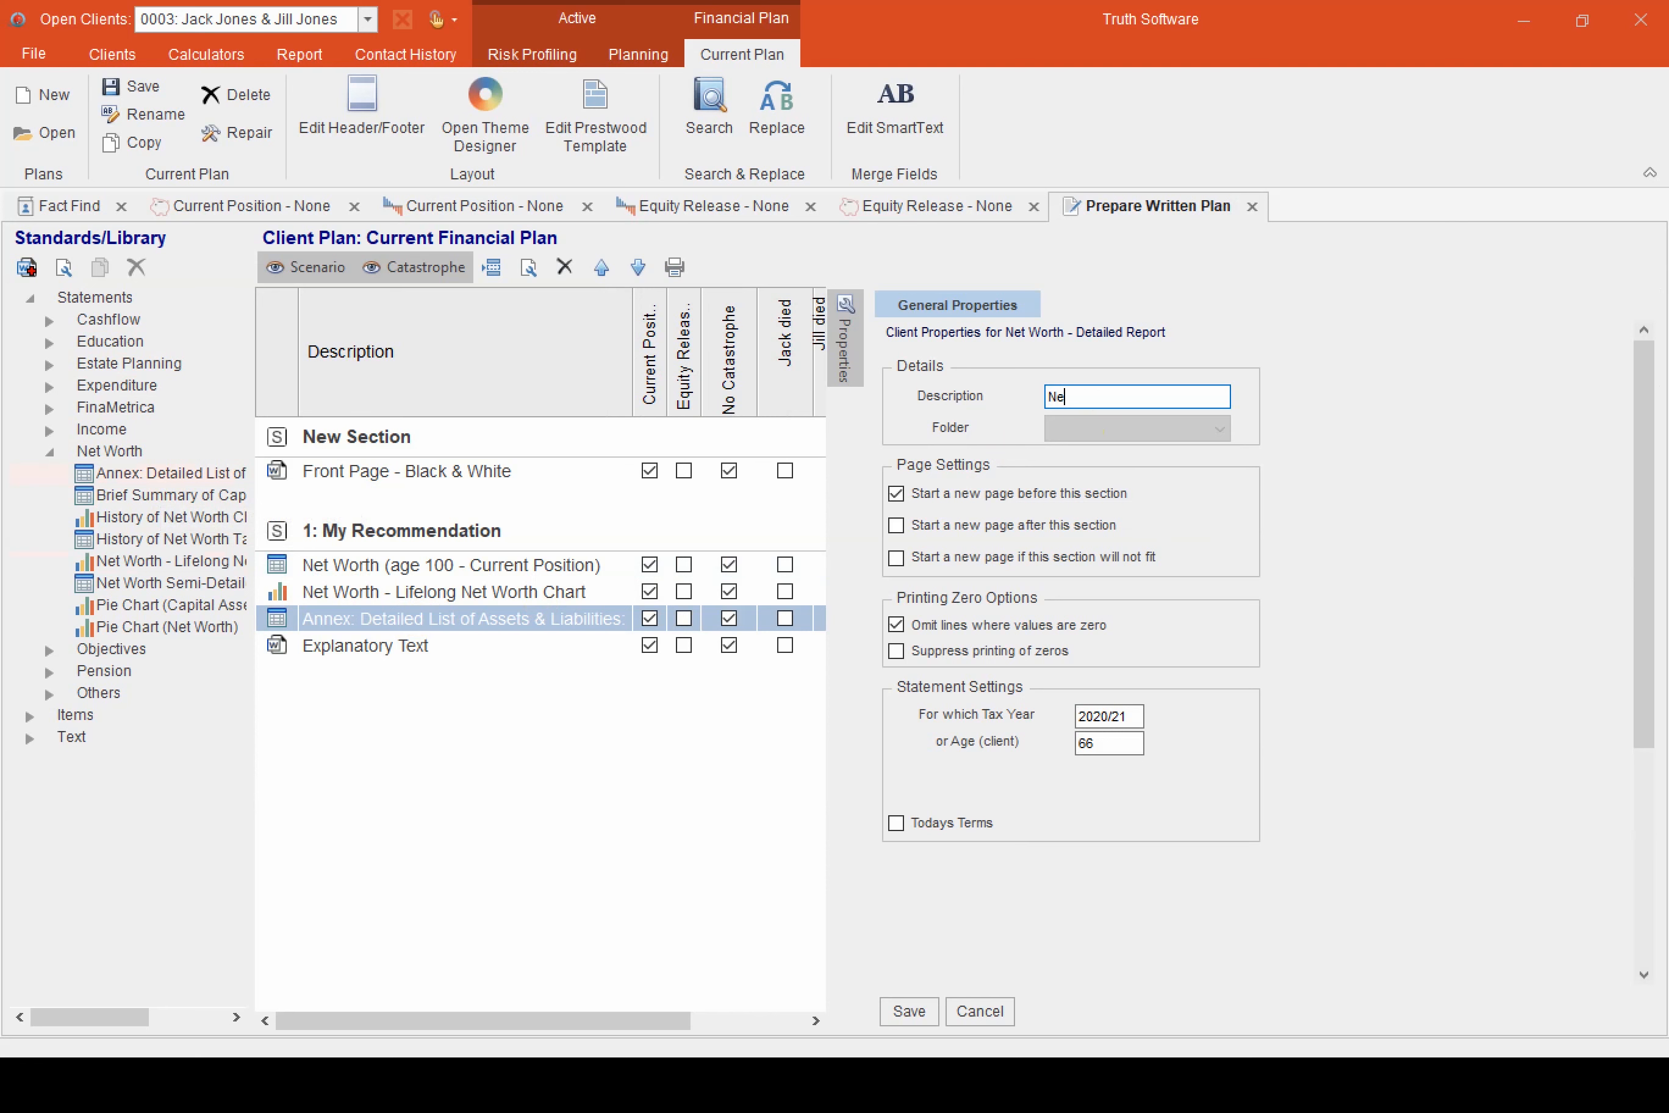
type("t Worth (age 100 - Equity Release)")
double_click(1122, 743)
type("1")
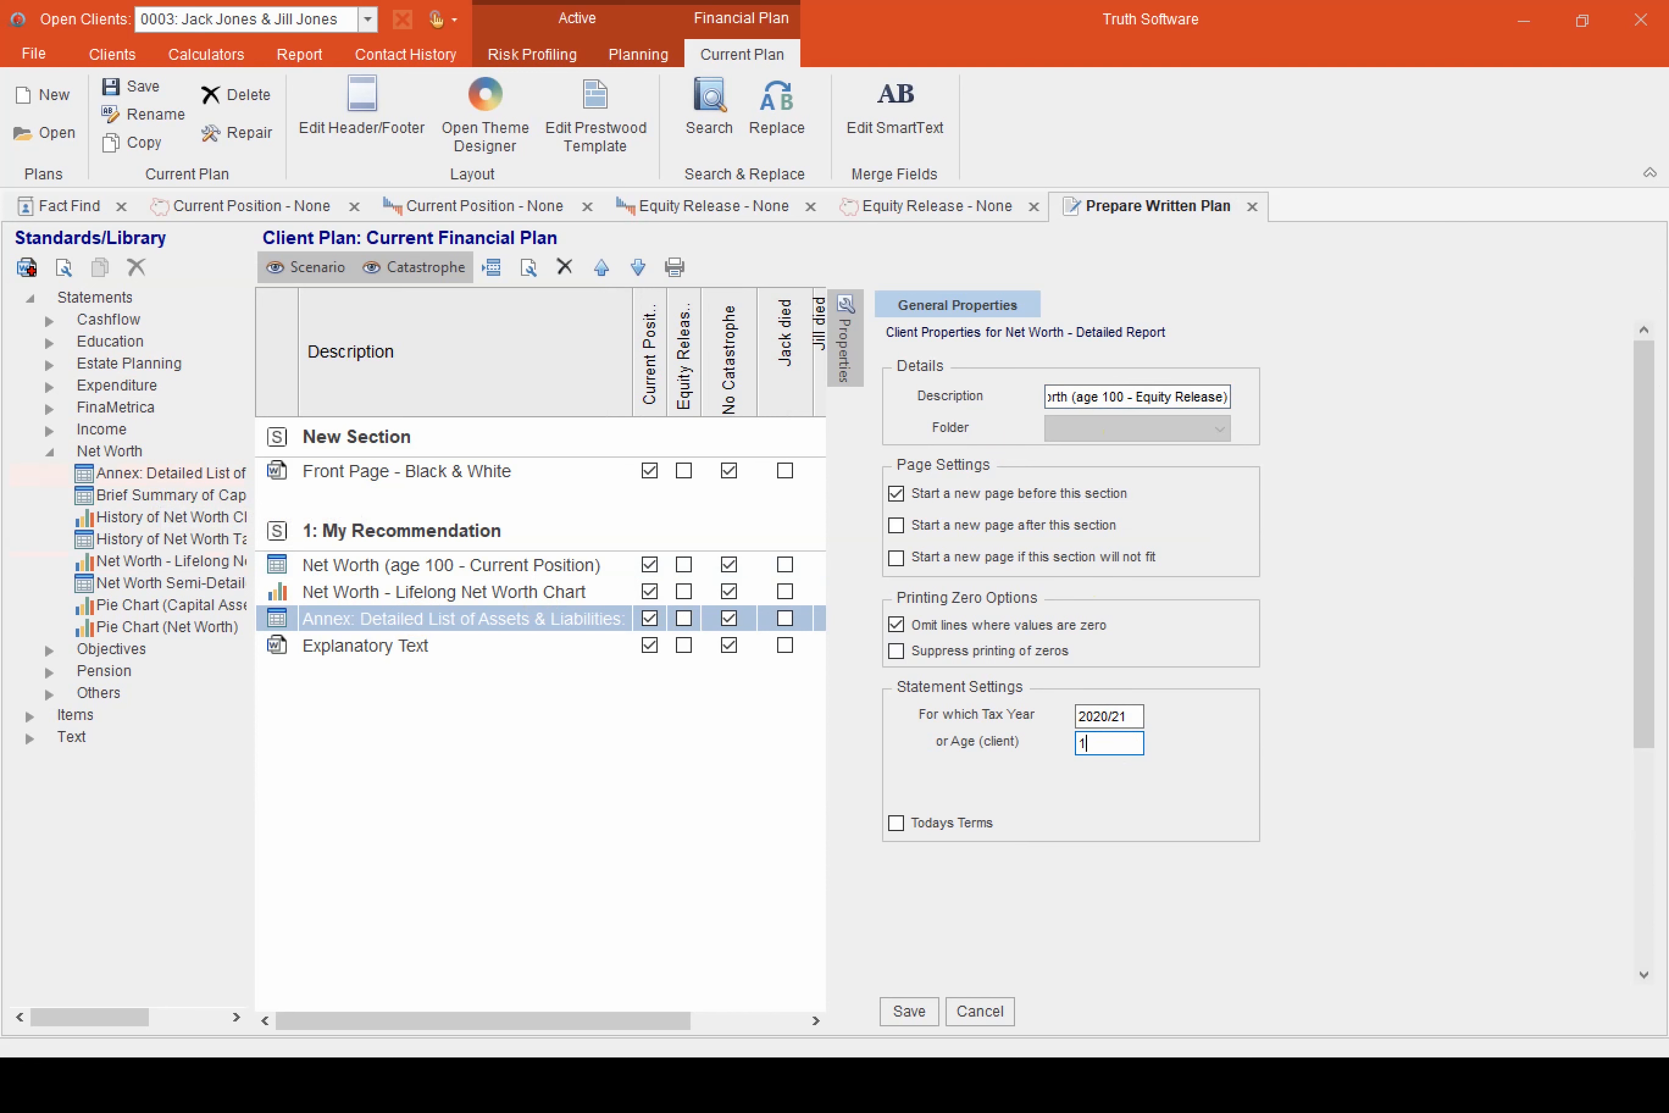
type("00")
left_click(924, 1012)
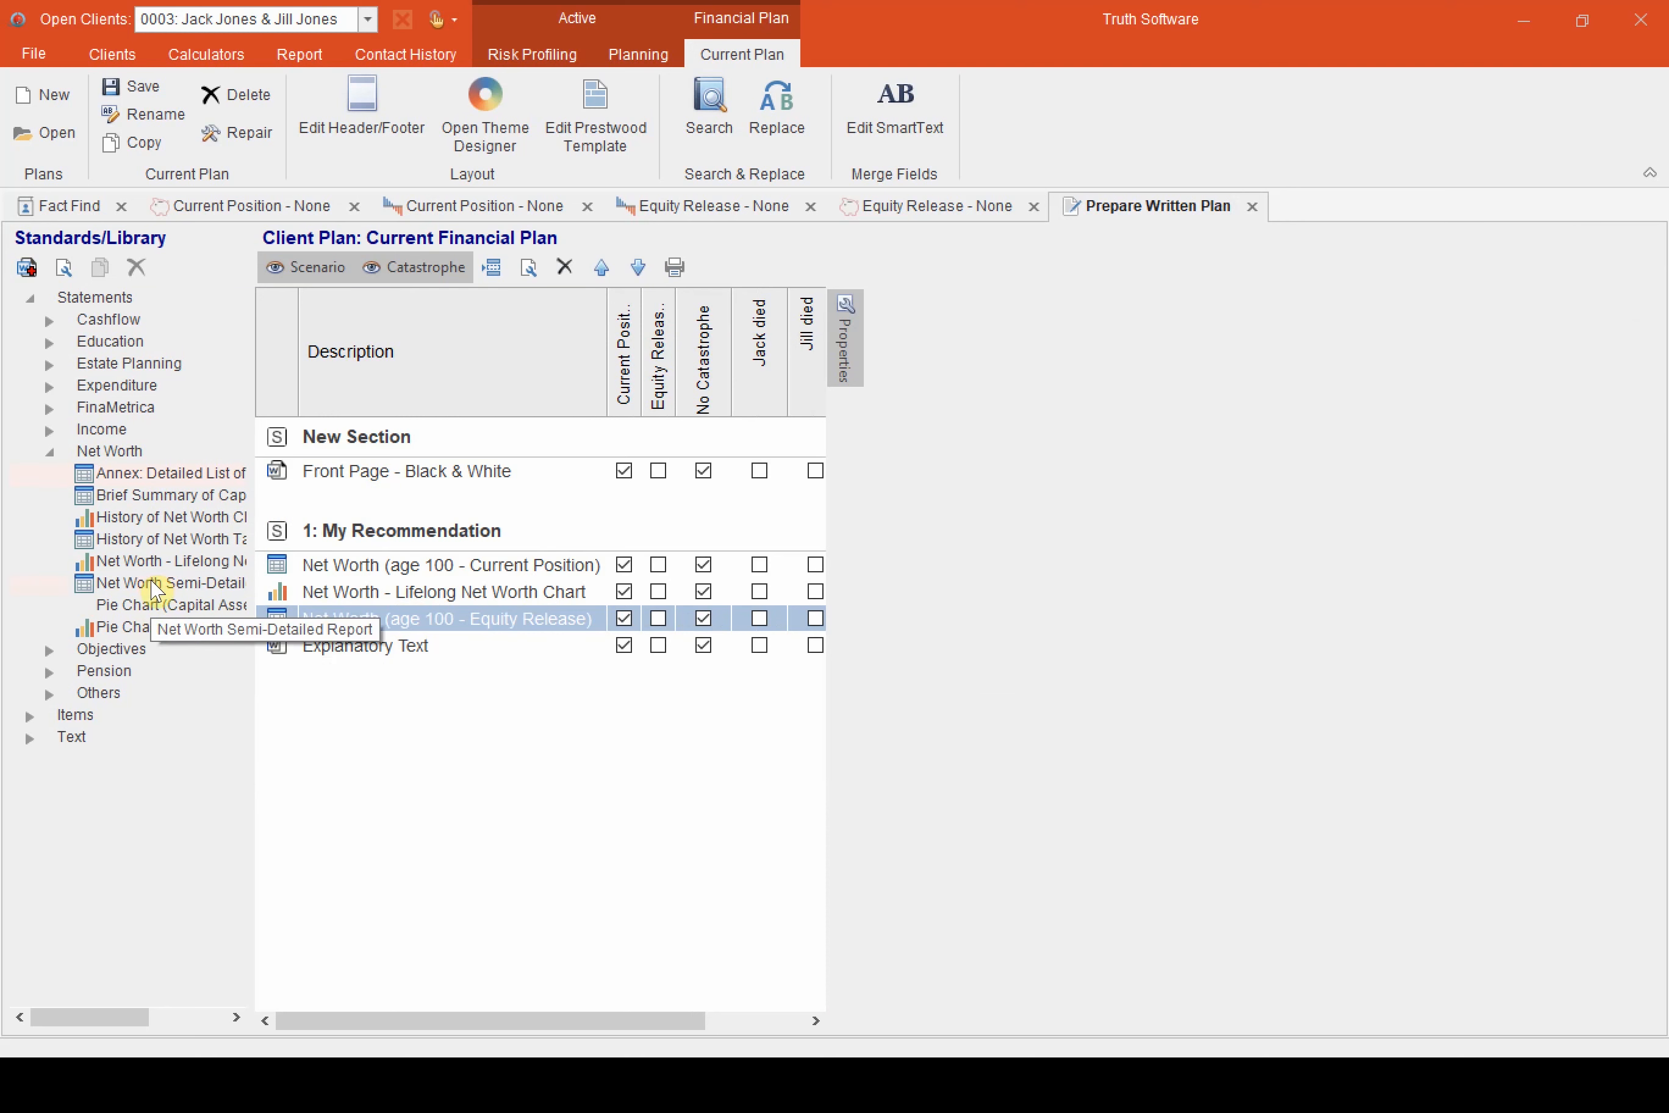
Add a second Lifelong Net Worth Chart above the explanatory text and assign it and the age 100 Equity Release statement to the Equity Release scenario
left_click_drag(143, 562, 460, 653)
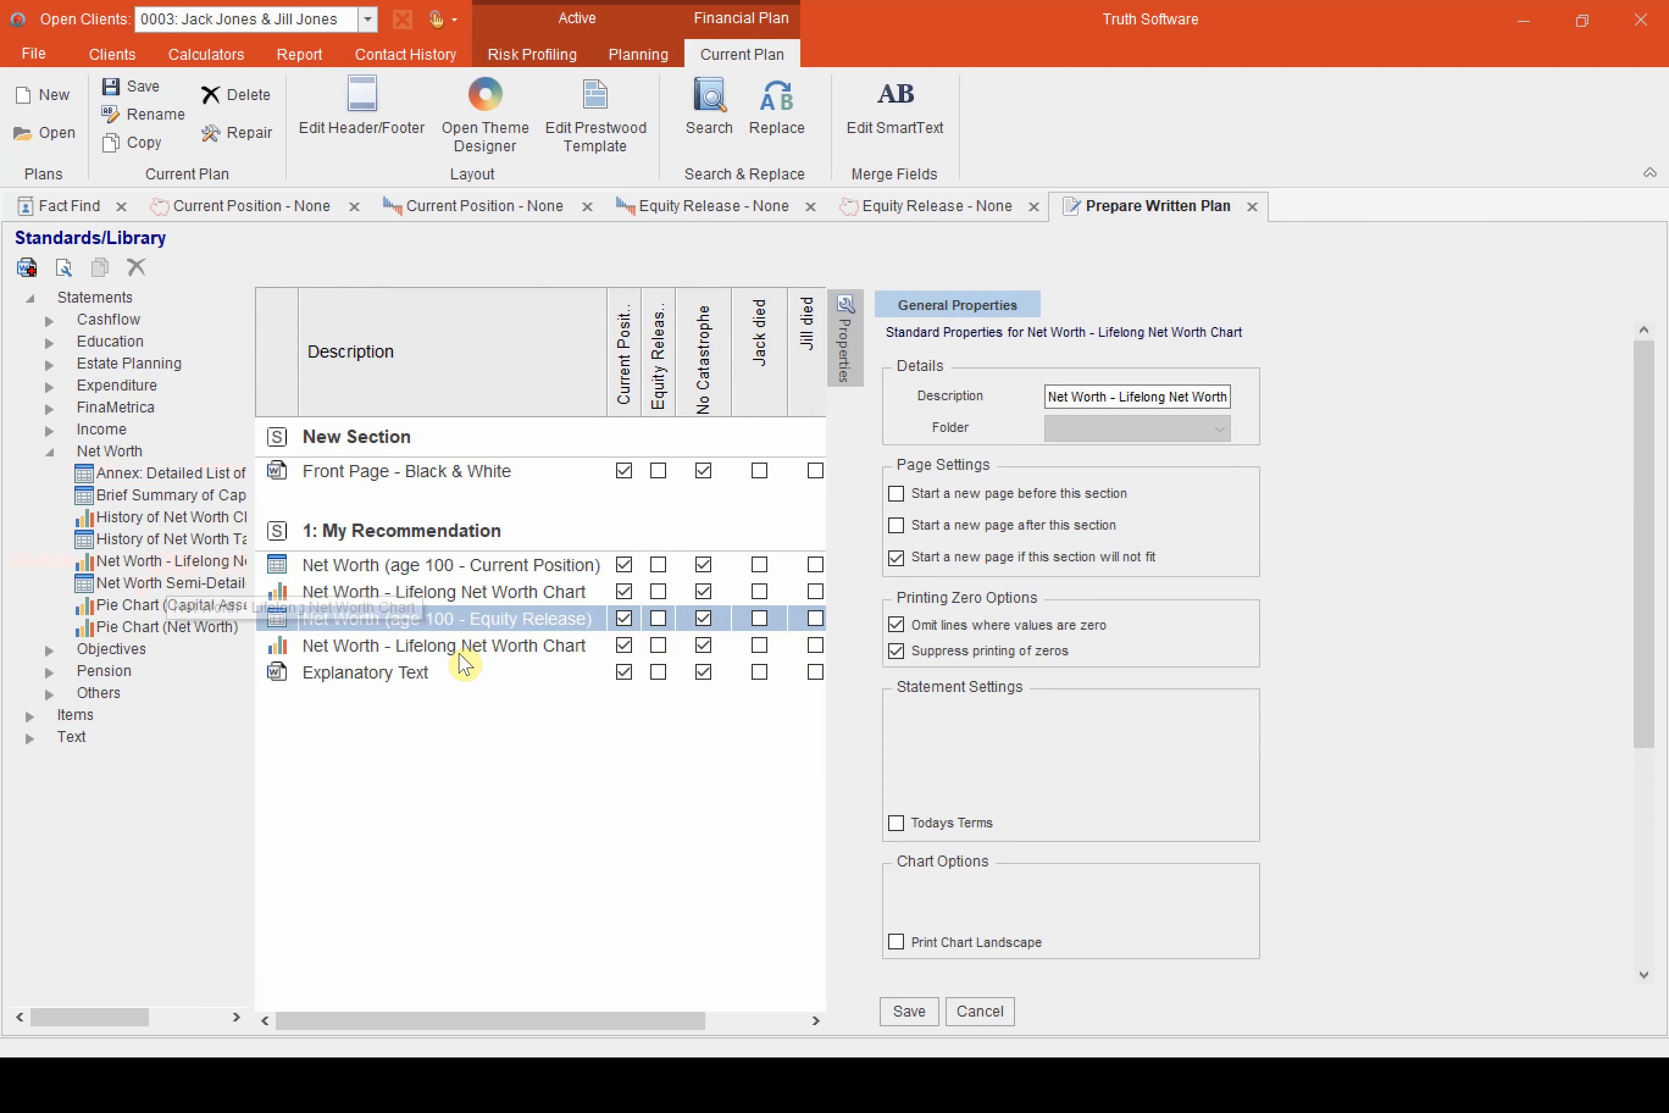
left_click(658, 619)
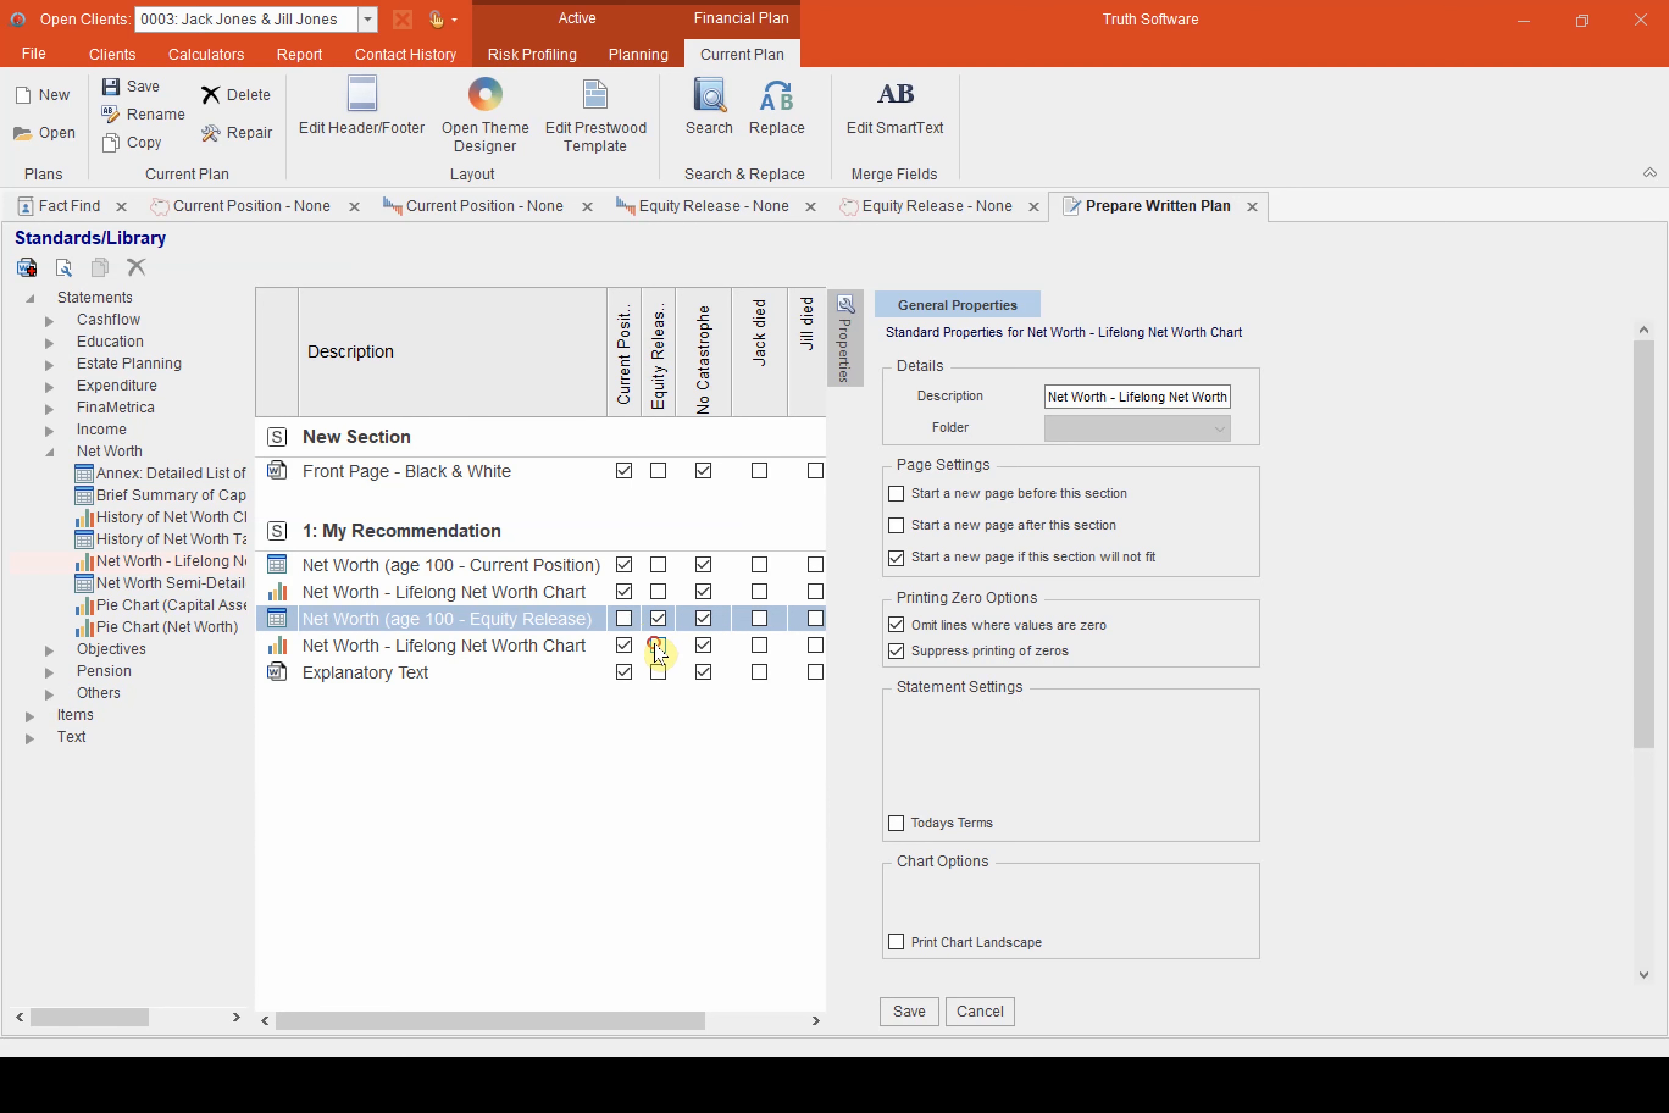
left_click(659, 645)
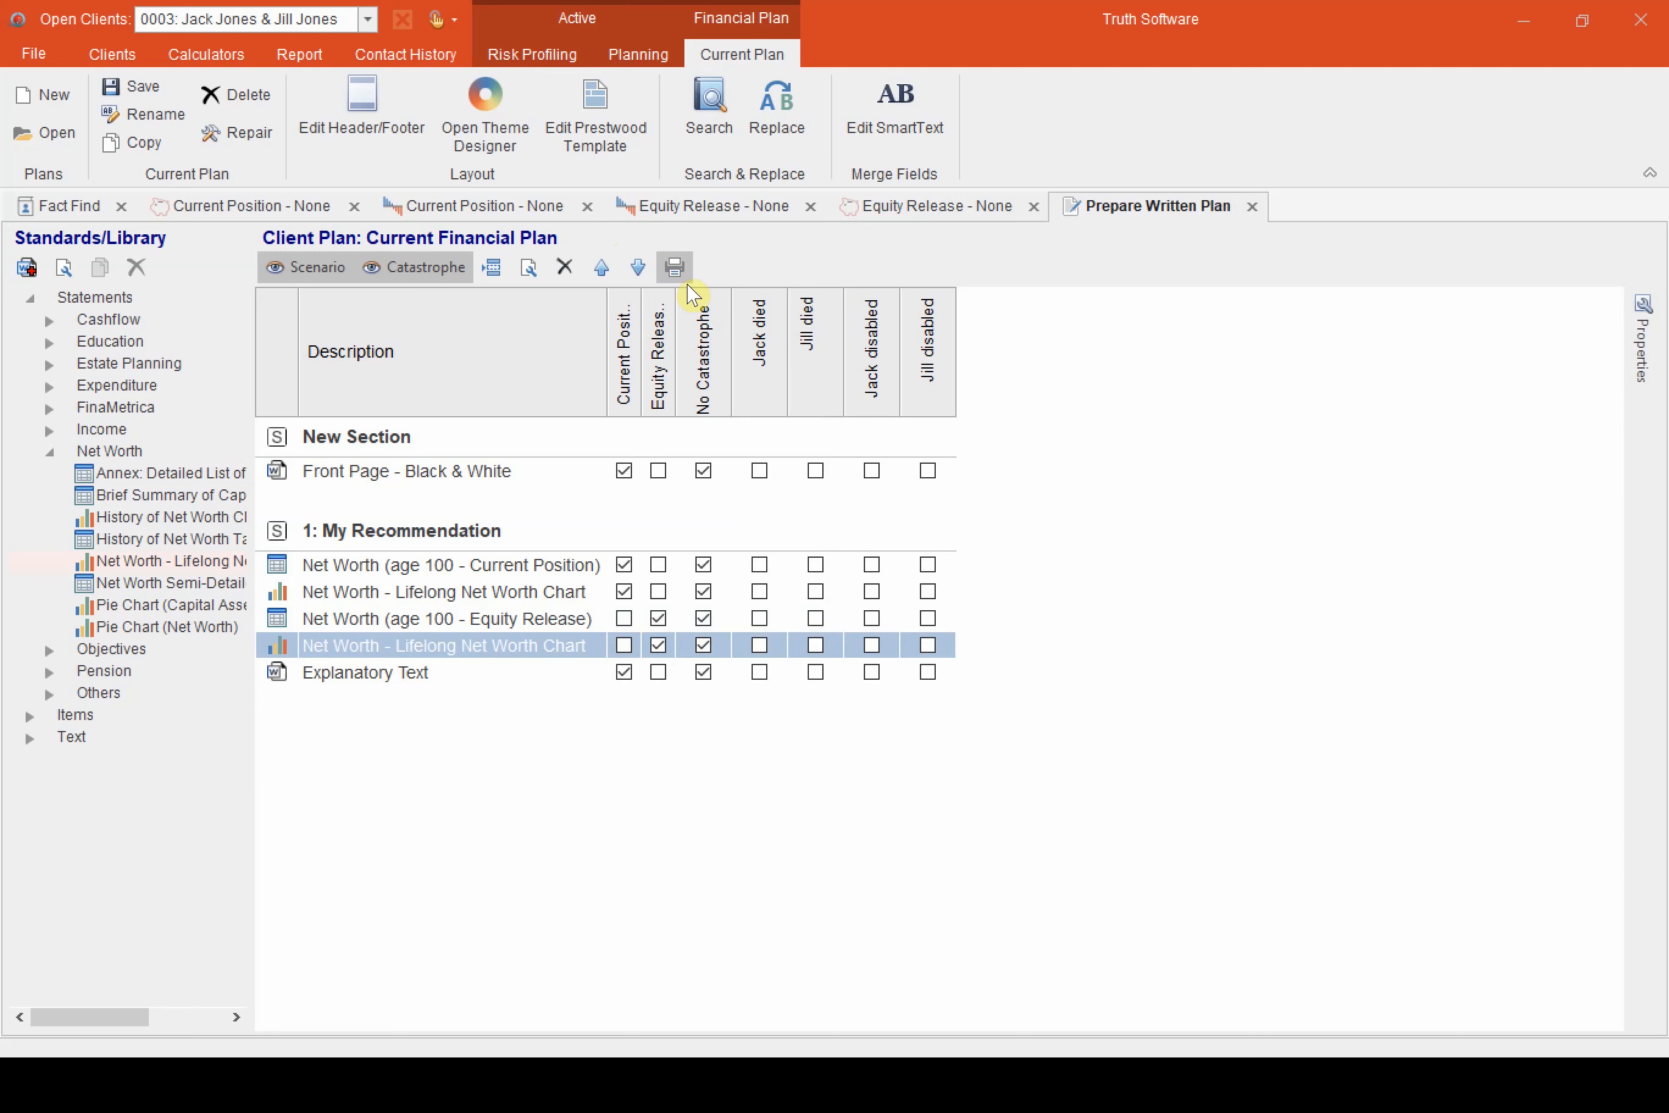
Print all sections of the client plan to Microsoft Word
left_click(674, 267)
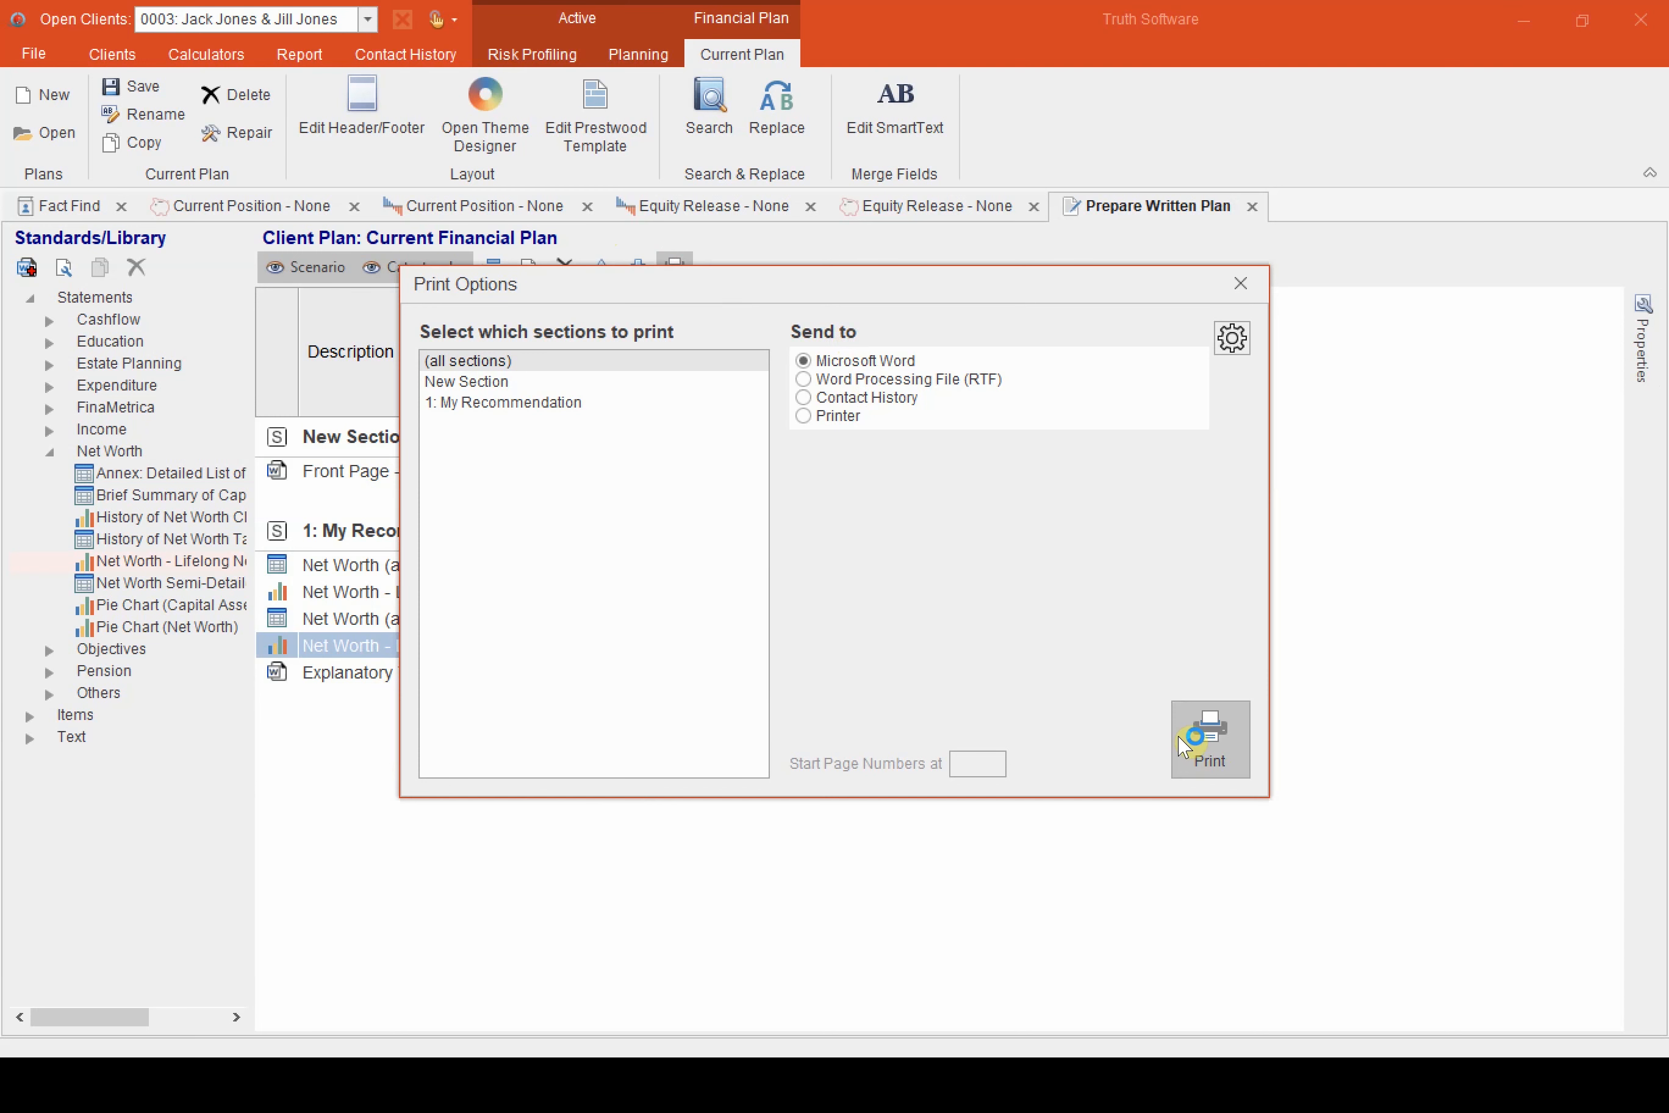
left_click(1210, 740)
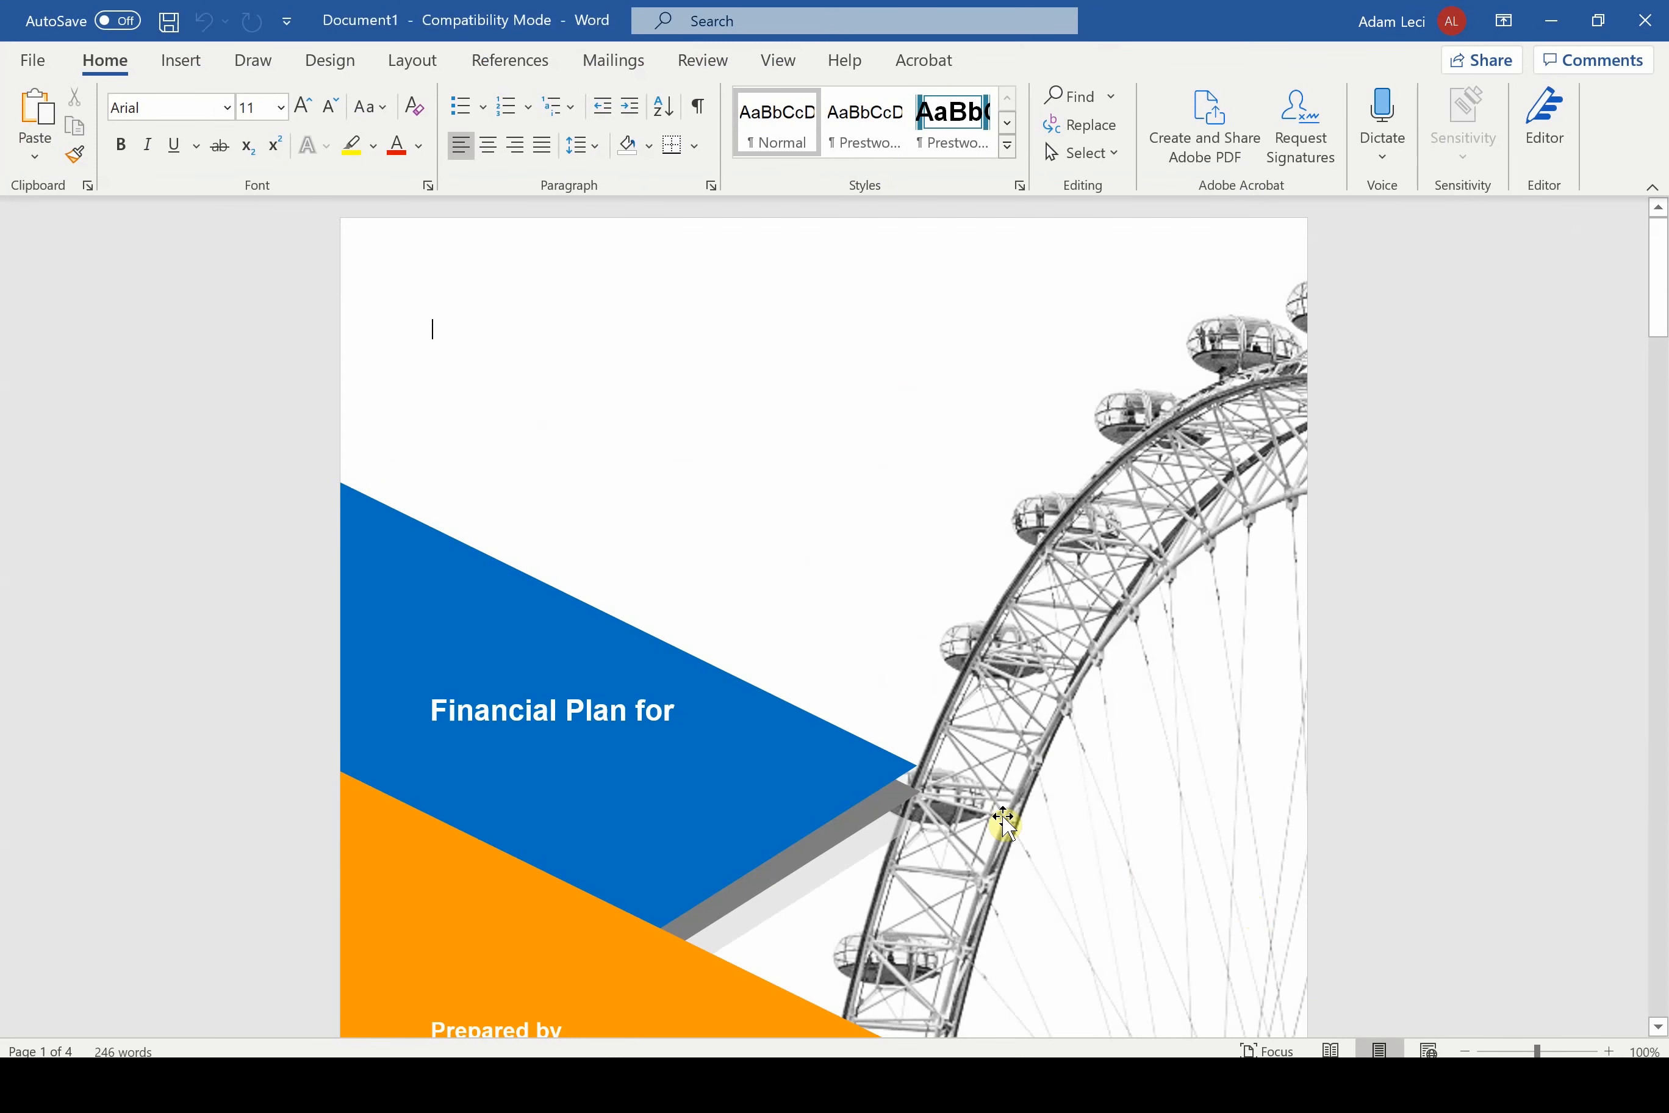
Review the report's cover page and the age 100 Current Position net worth statement with its Lifelong Net Worth Chart
scroll(1004, 824, "down", 2)
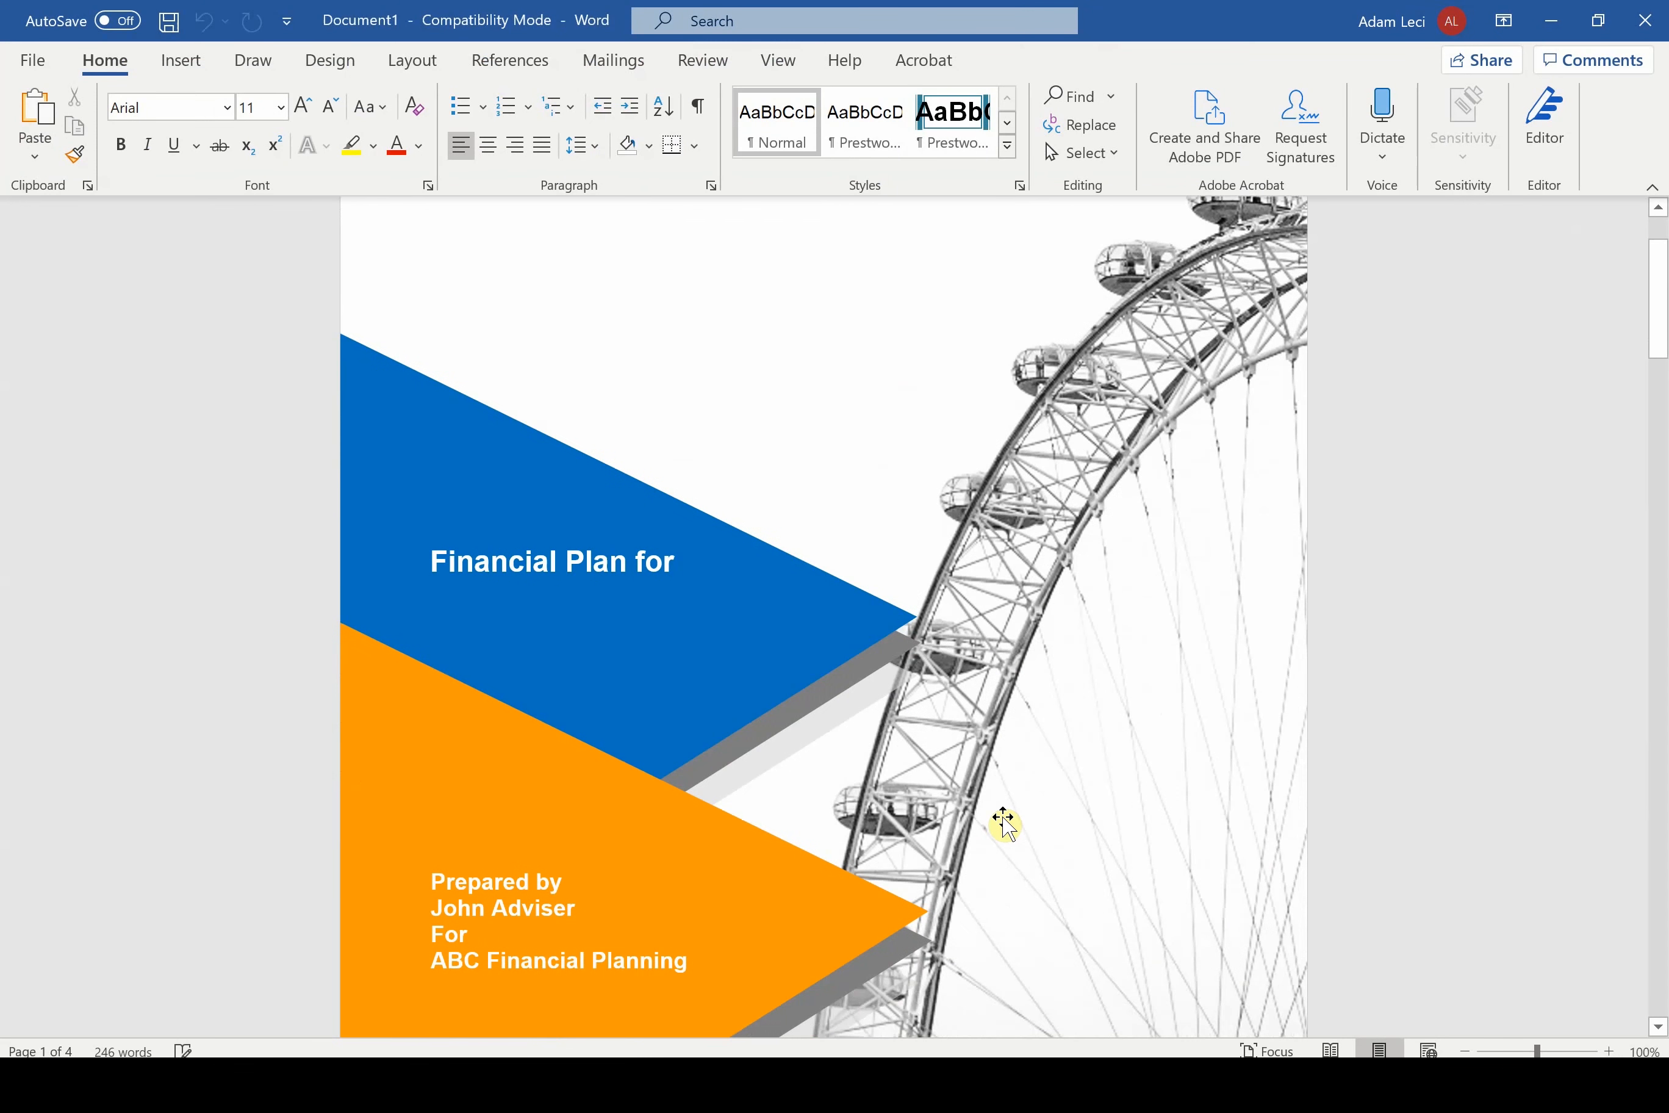
scroll(1004, 824, "down", 3)
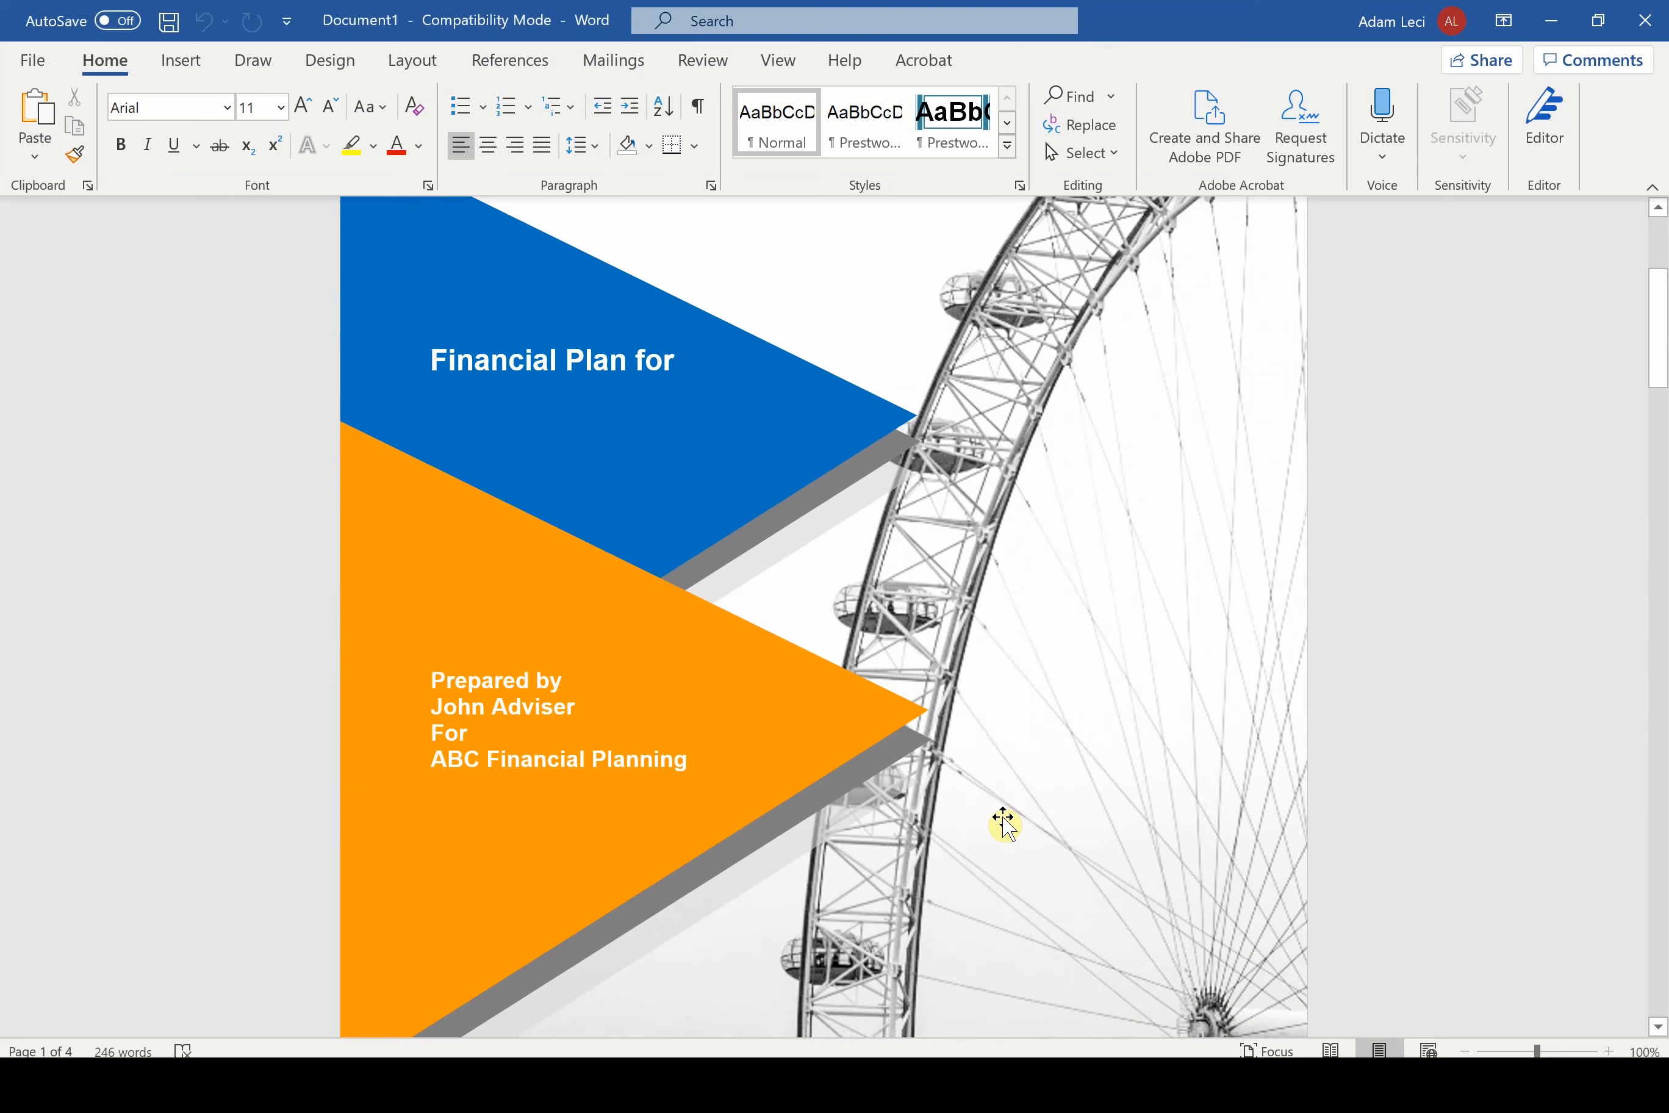
scroll(1004, 824, "down", 2)
scroll(1004, 824, "down", 8)
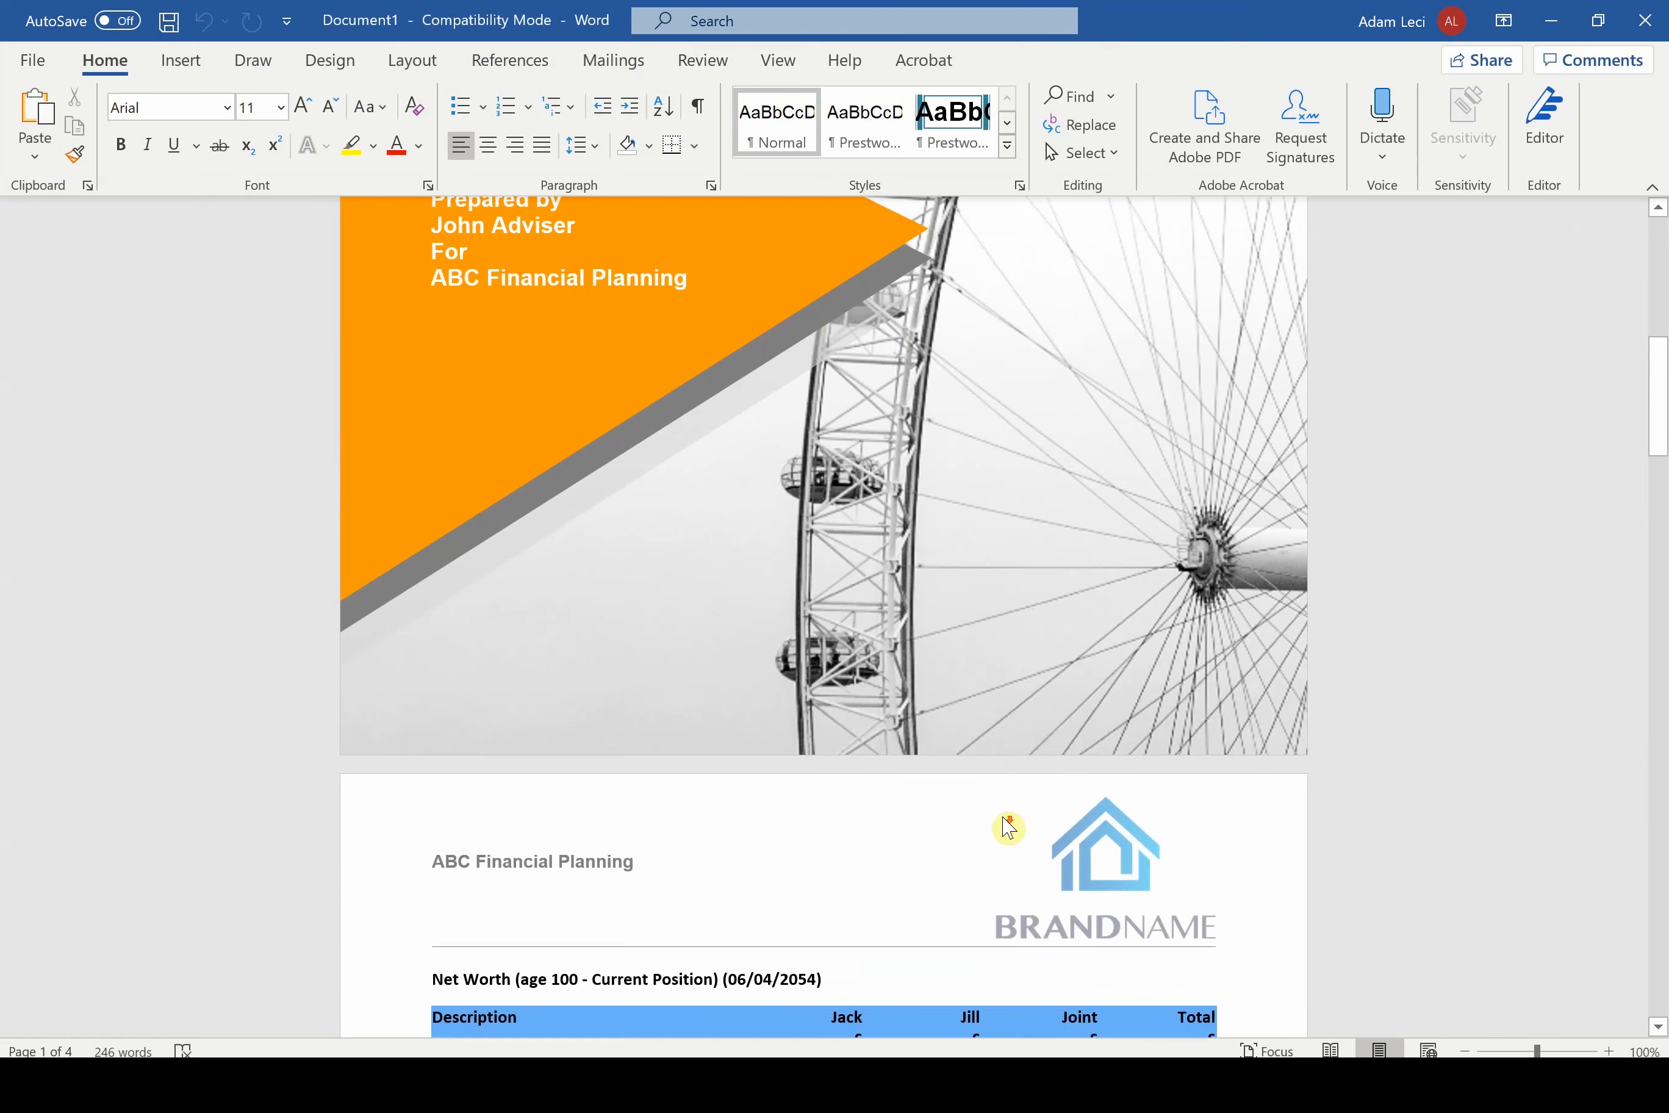
scroll(1004, 817, "down", 2)
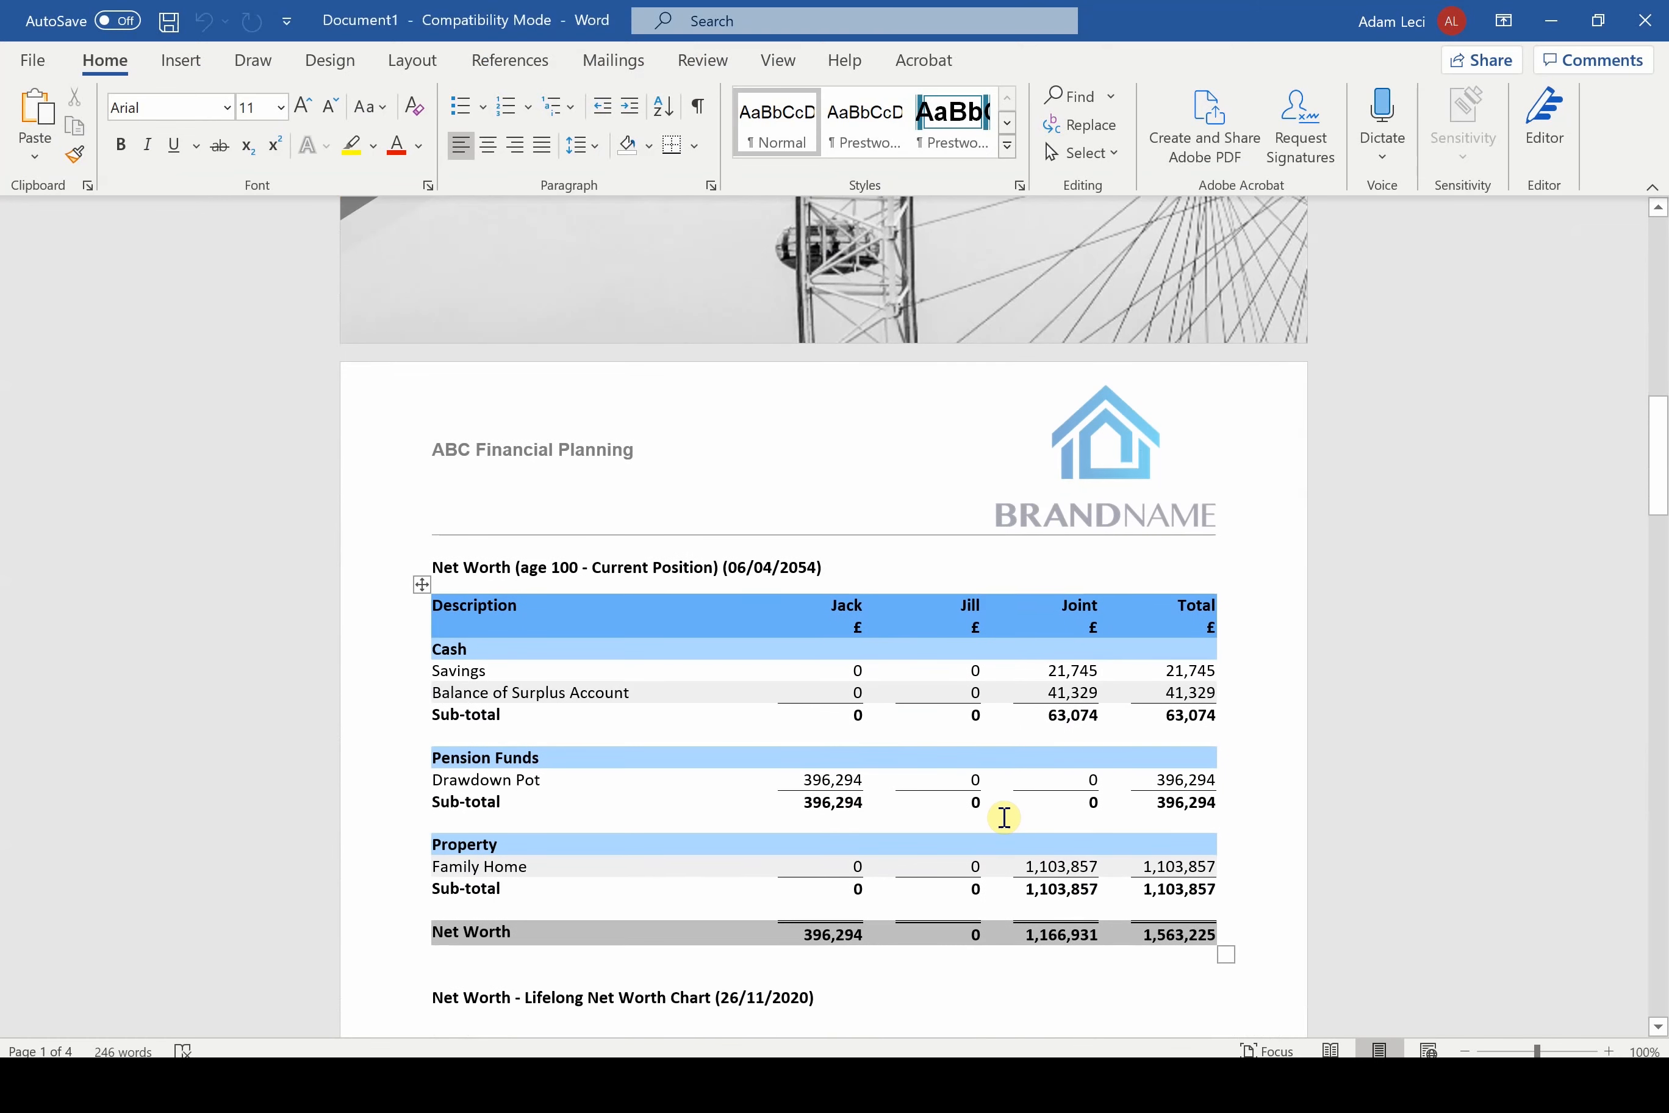
scroll(1004, 817, "down", 2)
scroll(1004, 817, "down", 3)
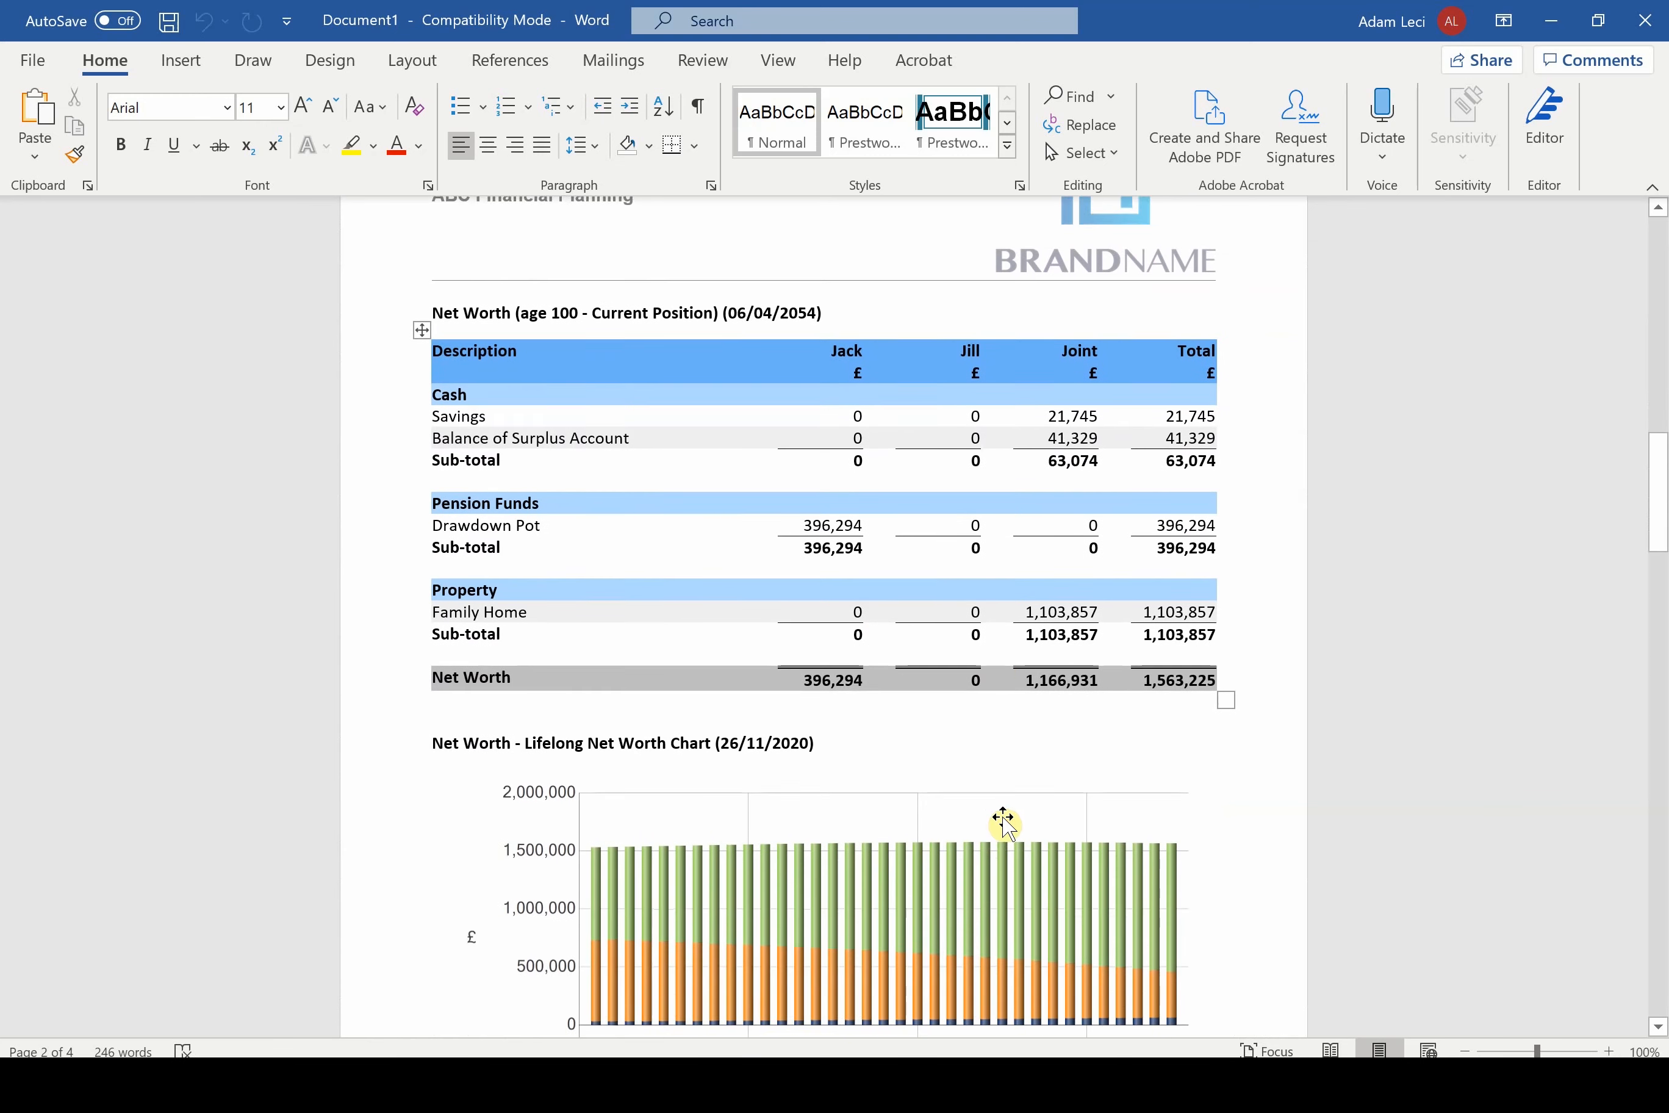
scroll(1004, 824, "down", 4)
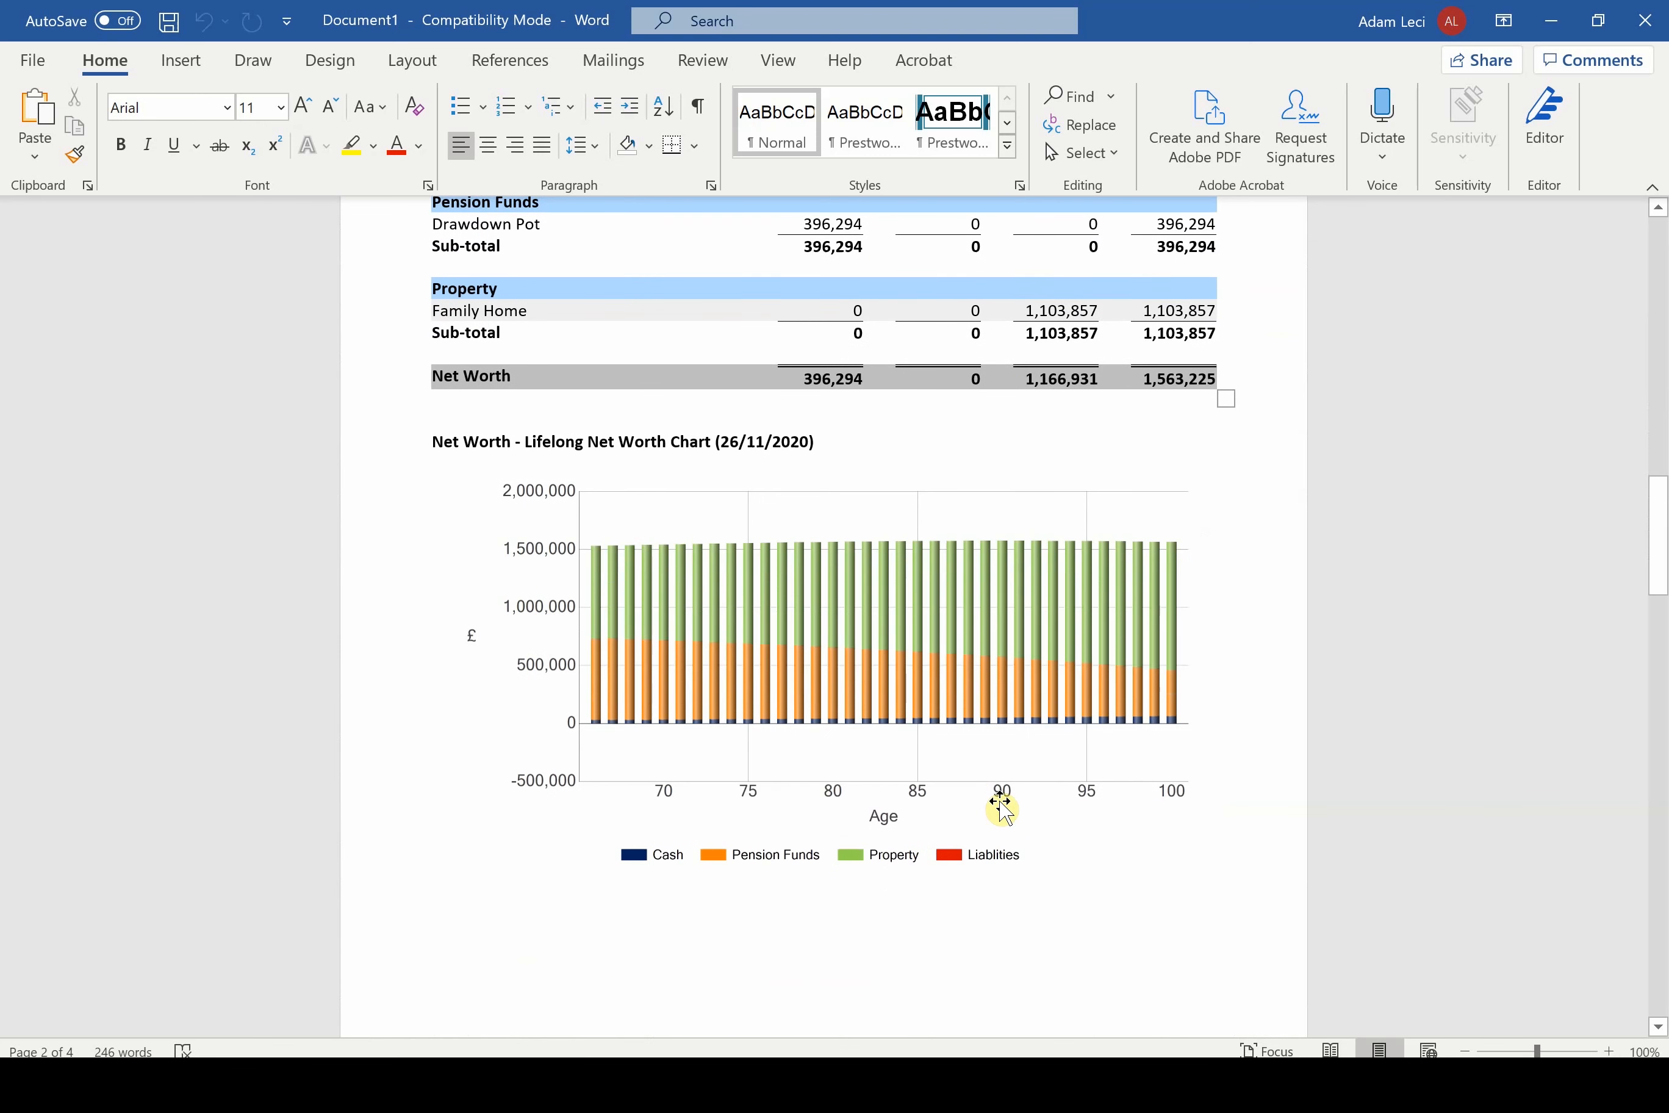
scroll(1004, 812, "down", 6)
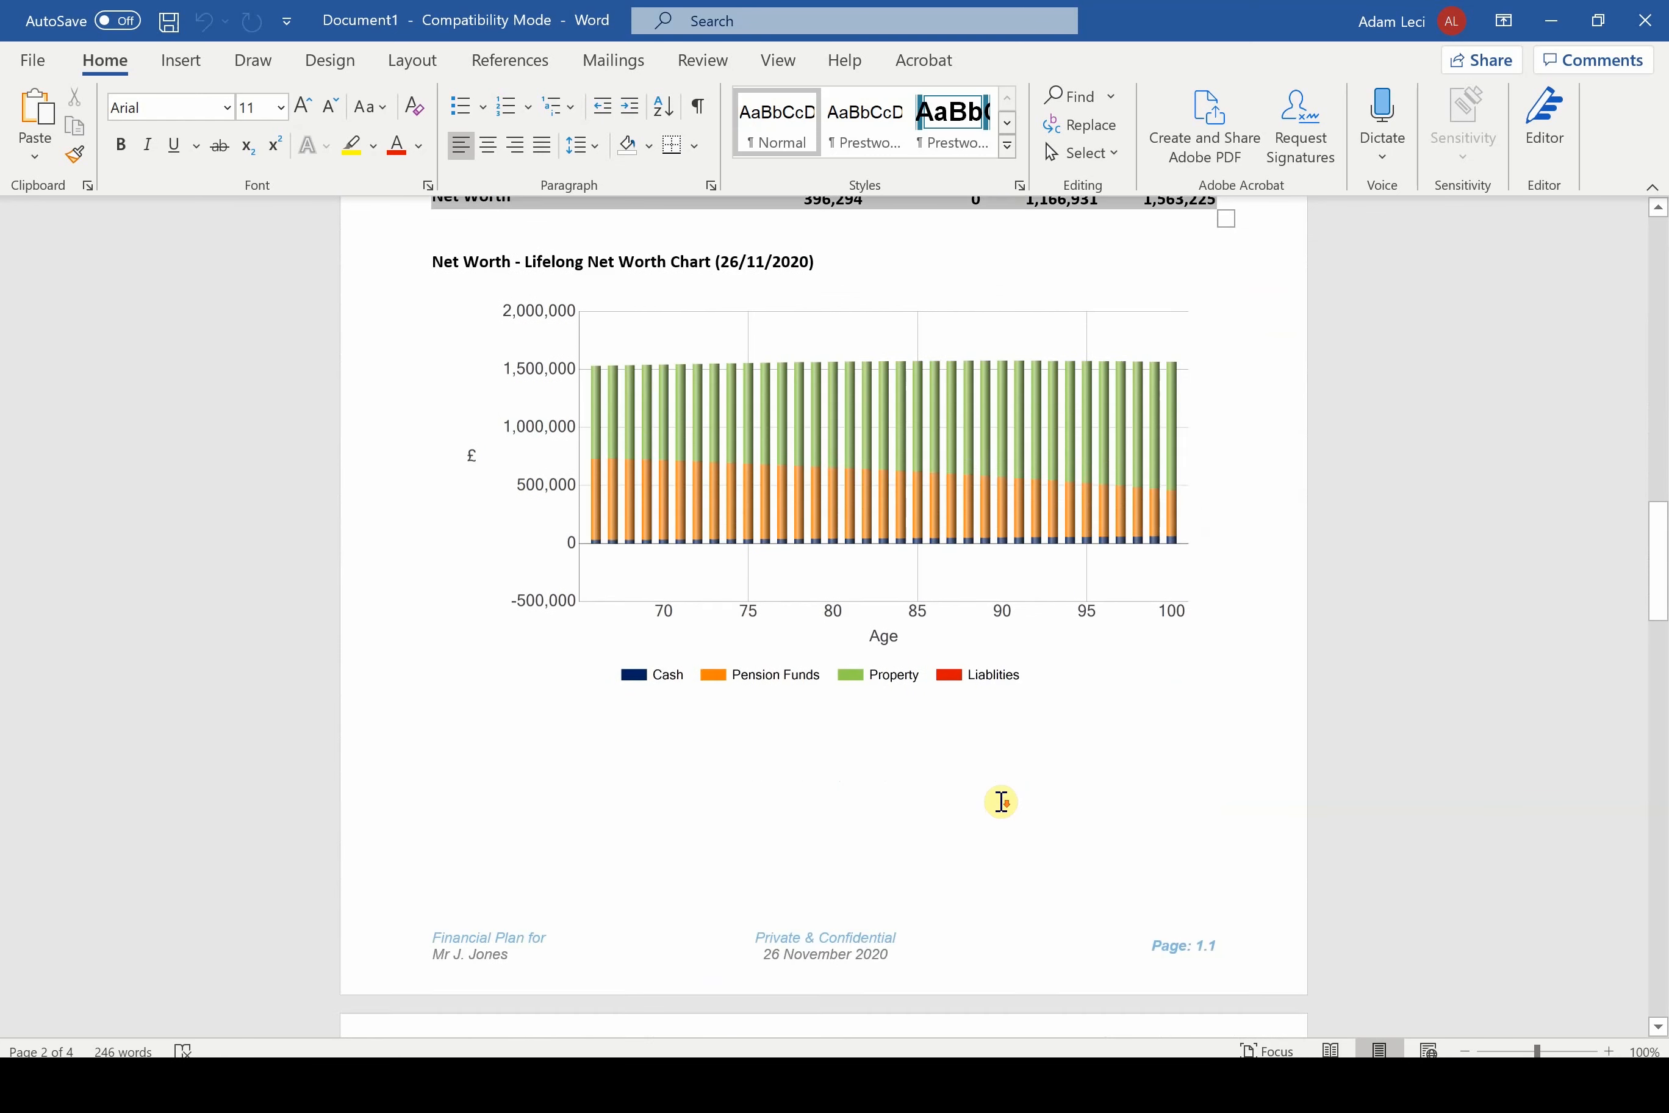
Examine the age 100 Equity Release net worth statement, including its liabilities, and the Lifelong Net Worth Chart beneath it
scroll(1004, 811, "down", 3)
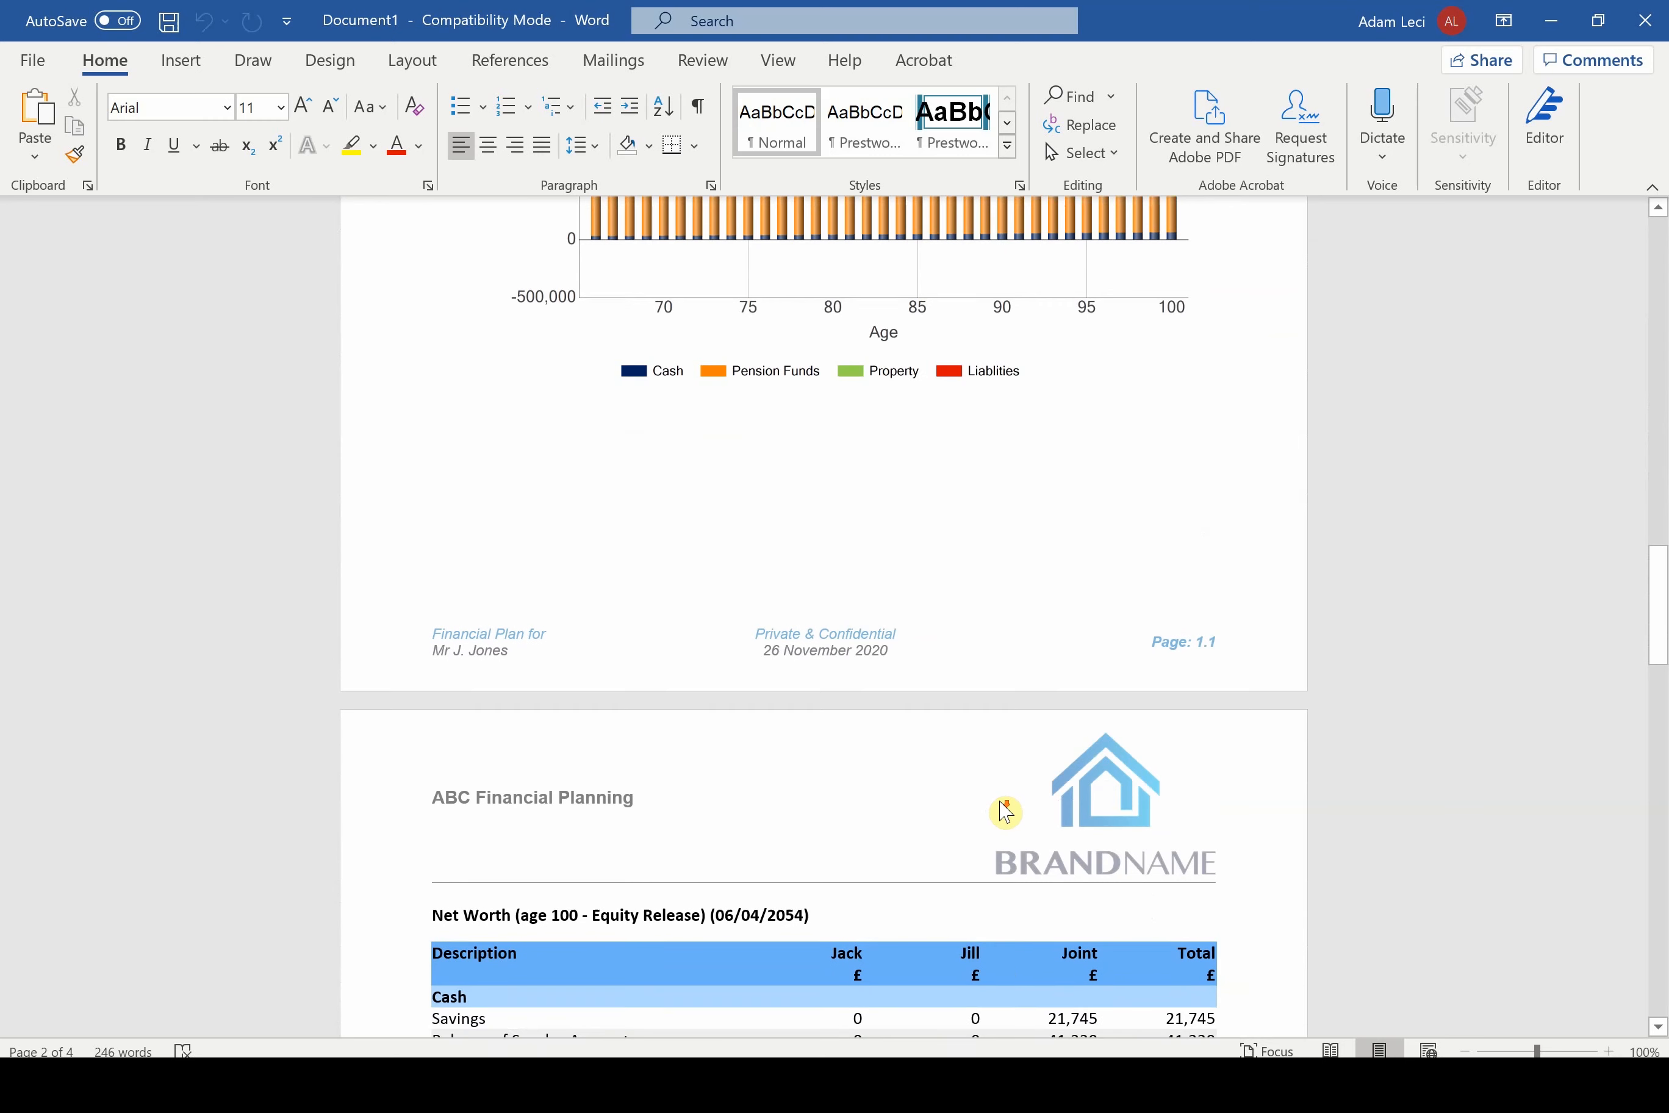
scroll(1001, 801, "down", 3)
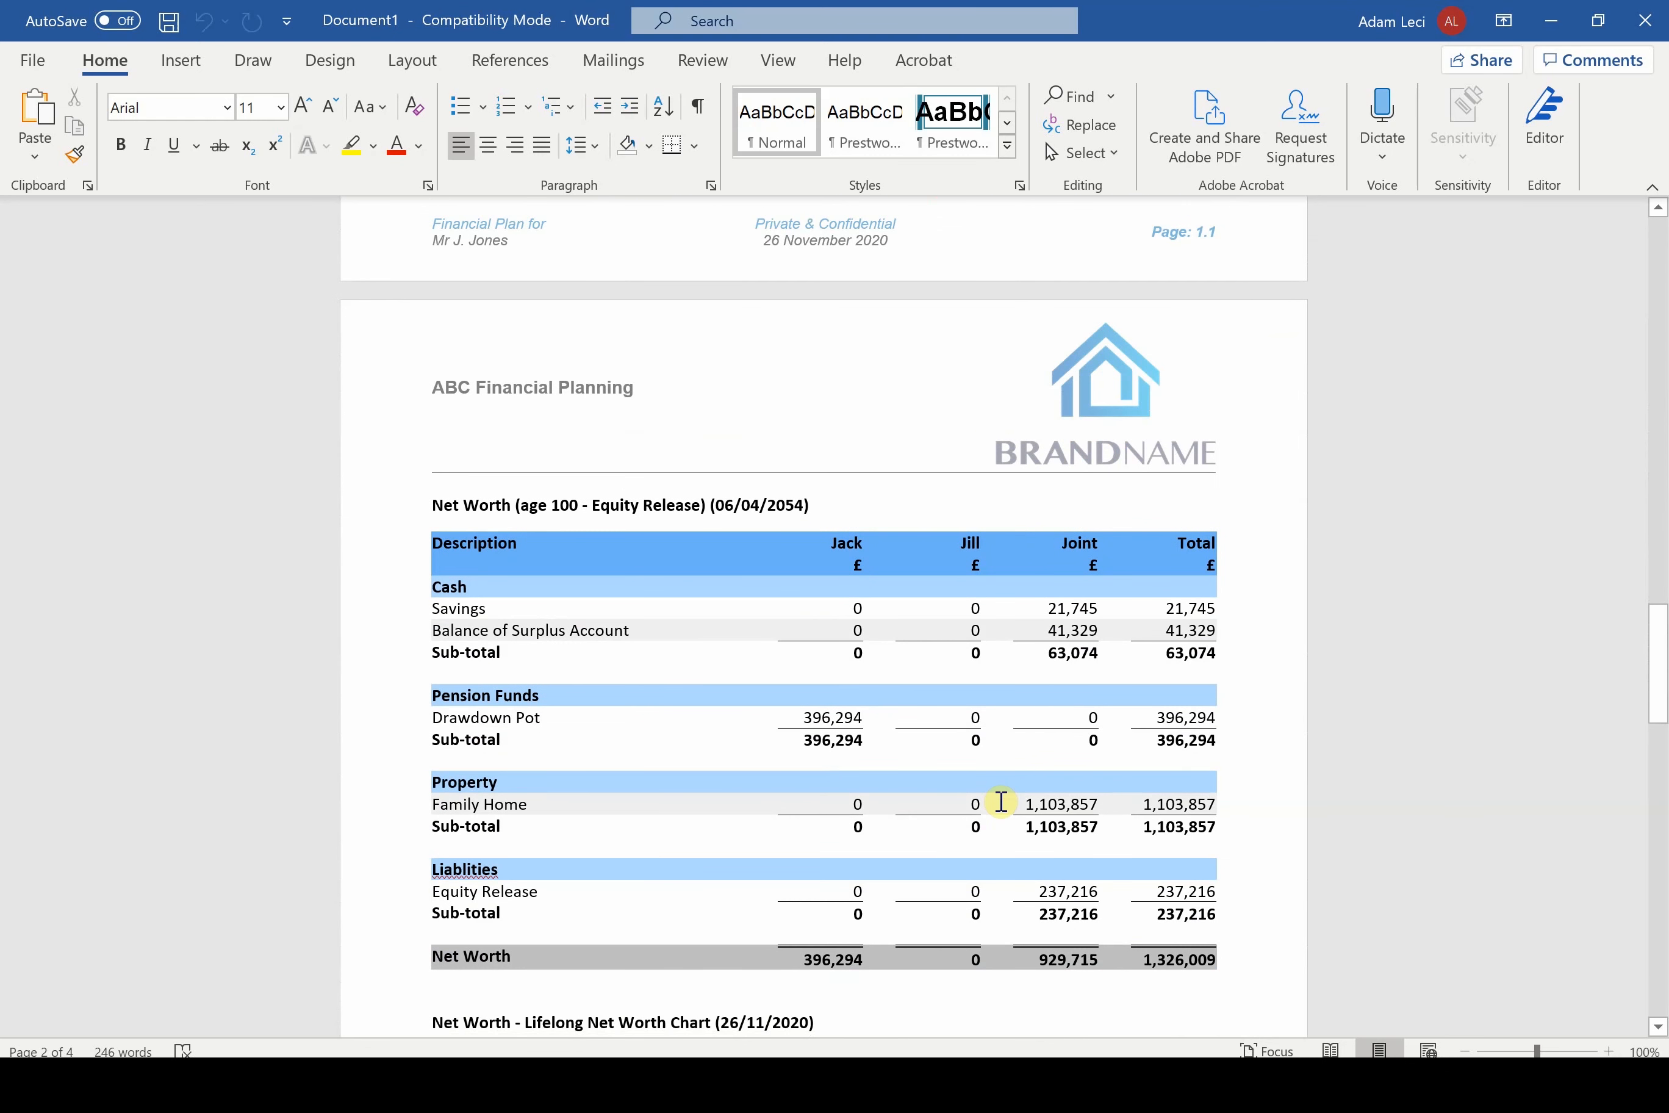
scroll(1001, 800, "down", 3)
scroll(1001, 801, "down", 3)
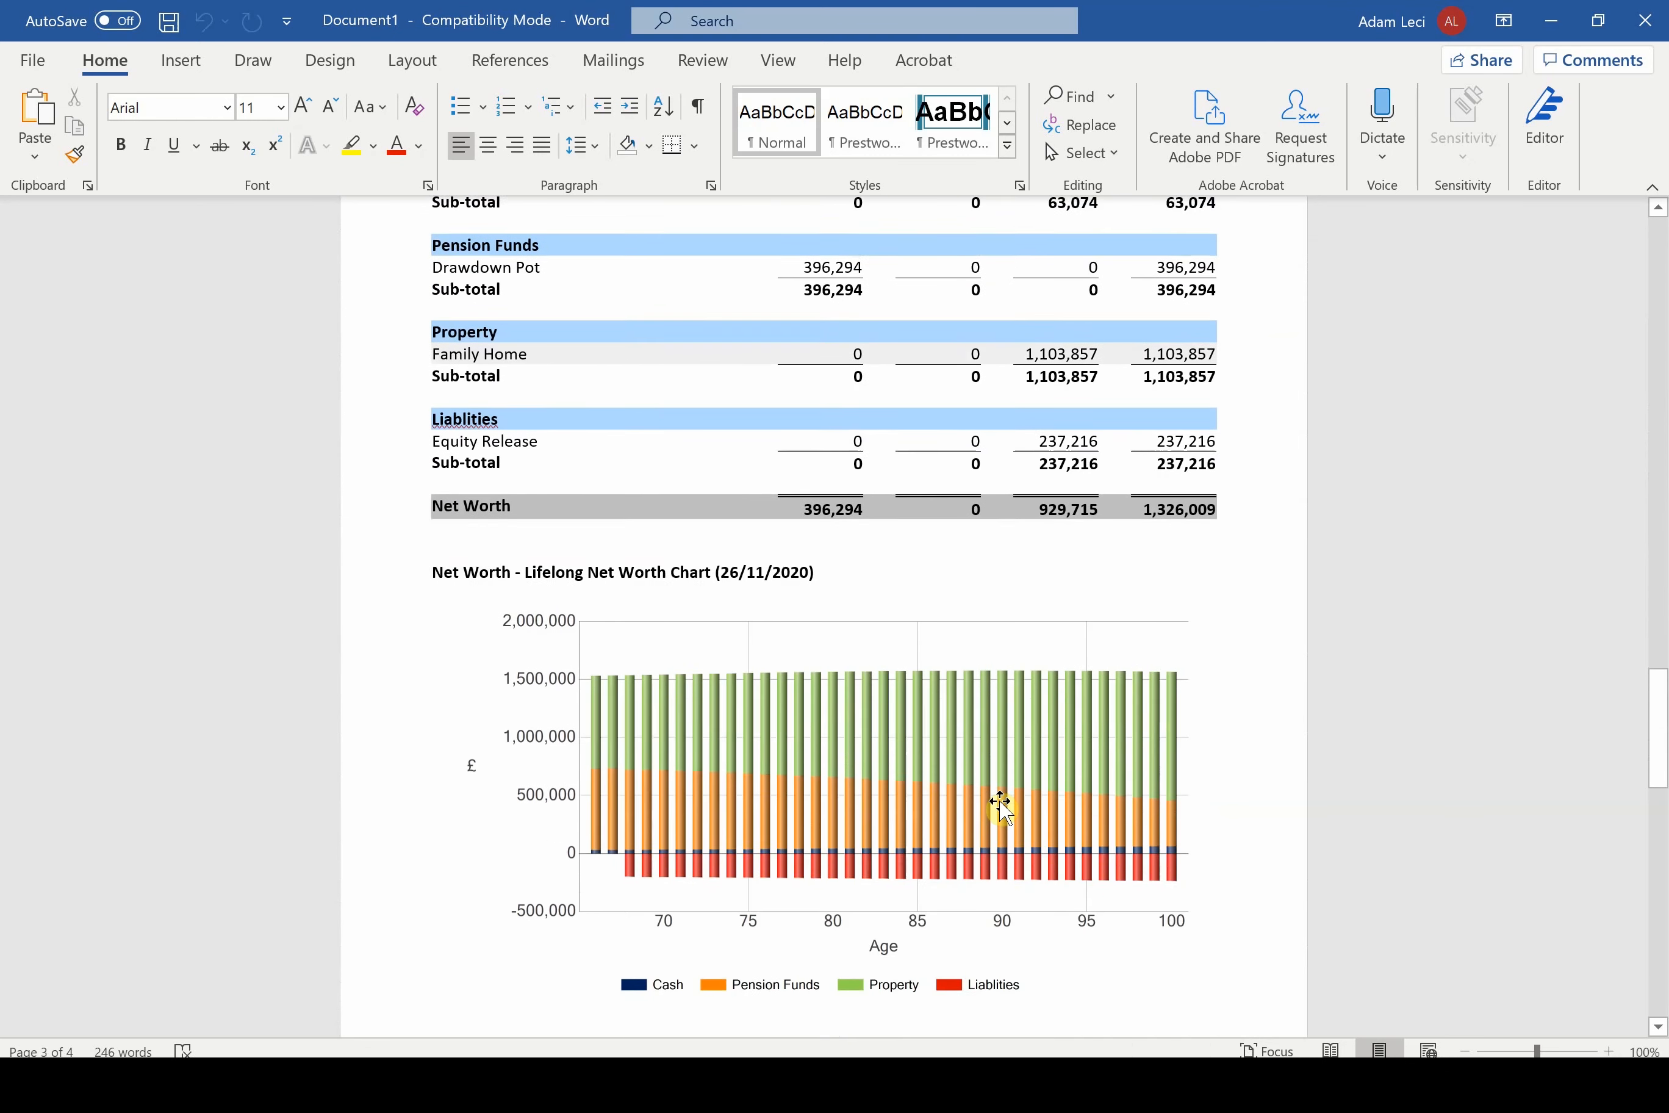
scroll(1000, 801, "down", 3)
scroll(1002, 807, "down", 4)
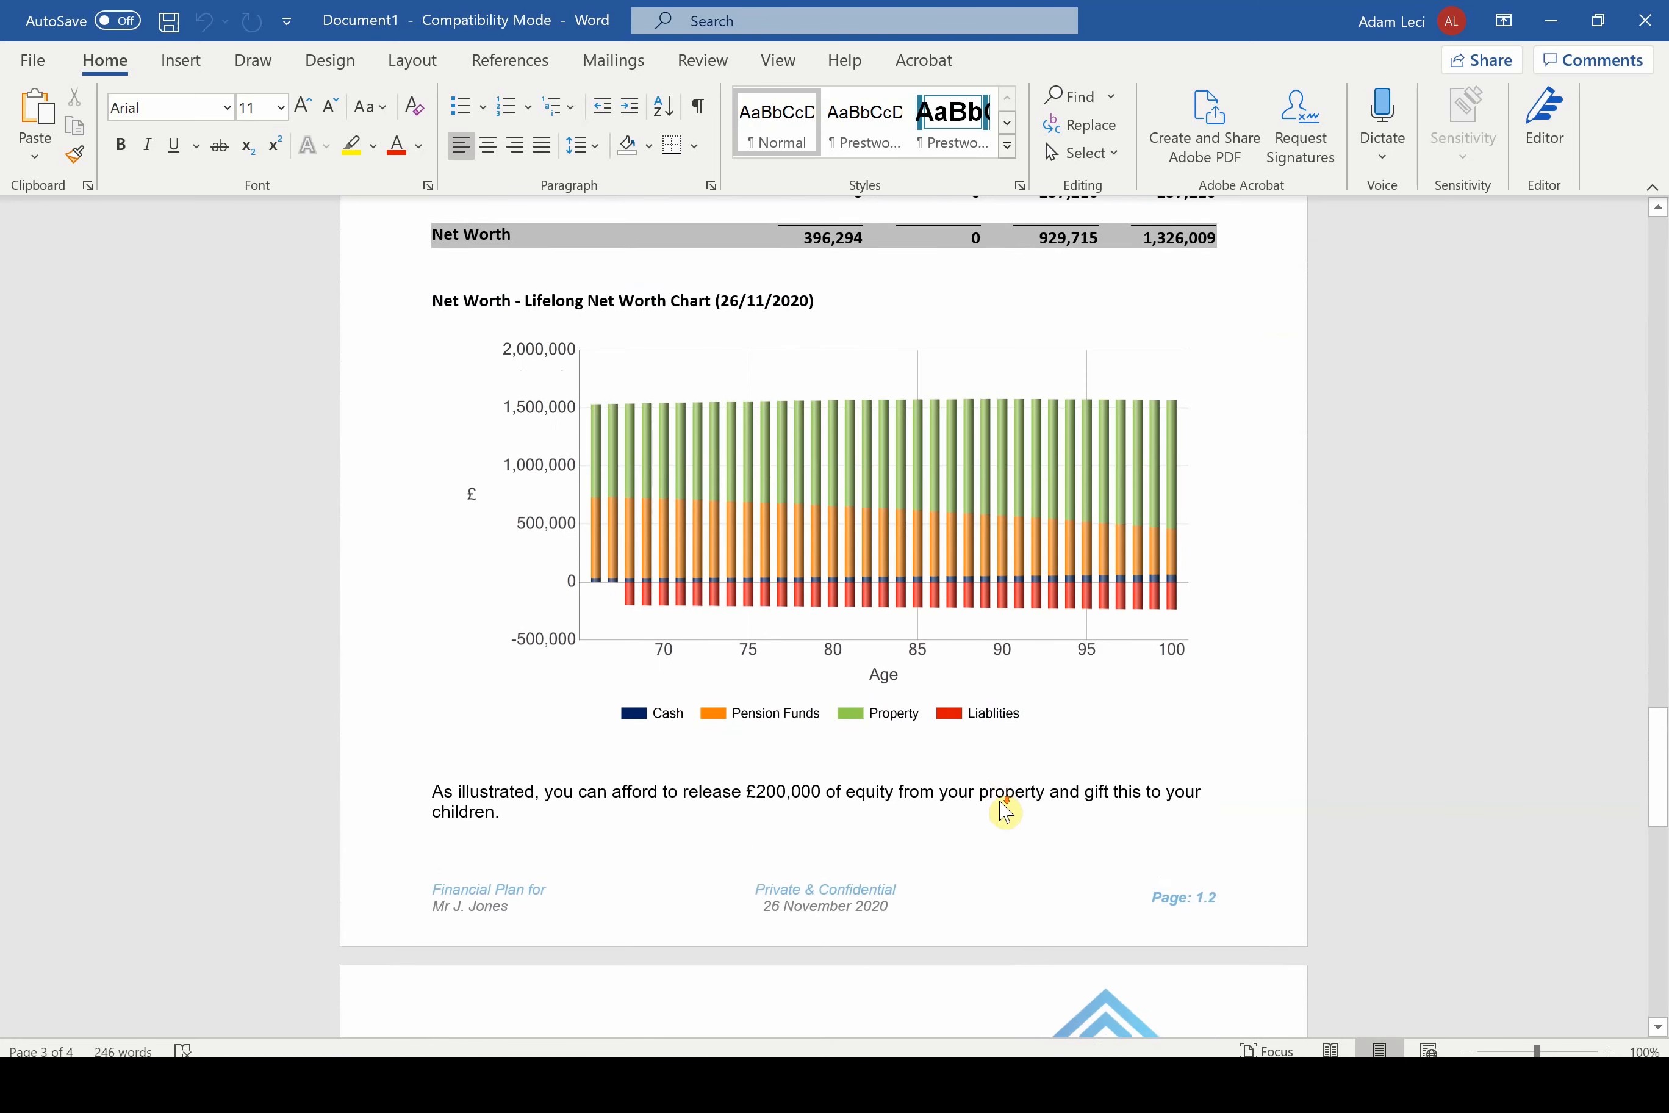
Read the closing explanatory text on gifting the released equity and the resulting difference in estate value at age 100
scroll(1001, 804, "down", 2)
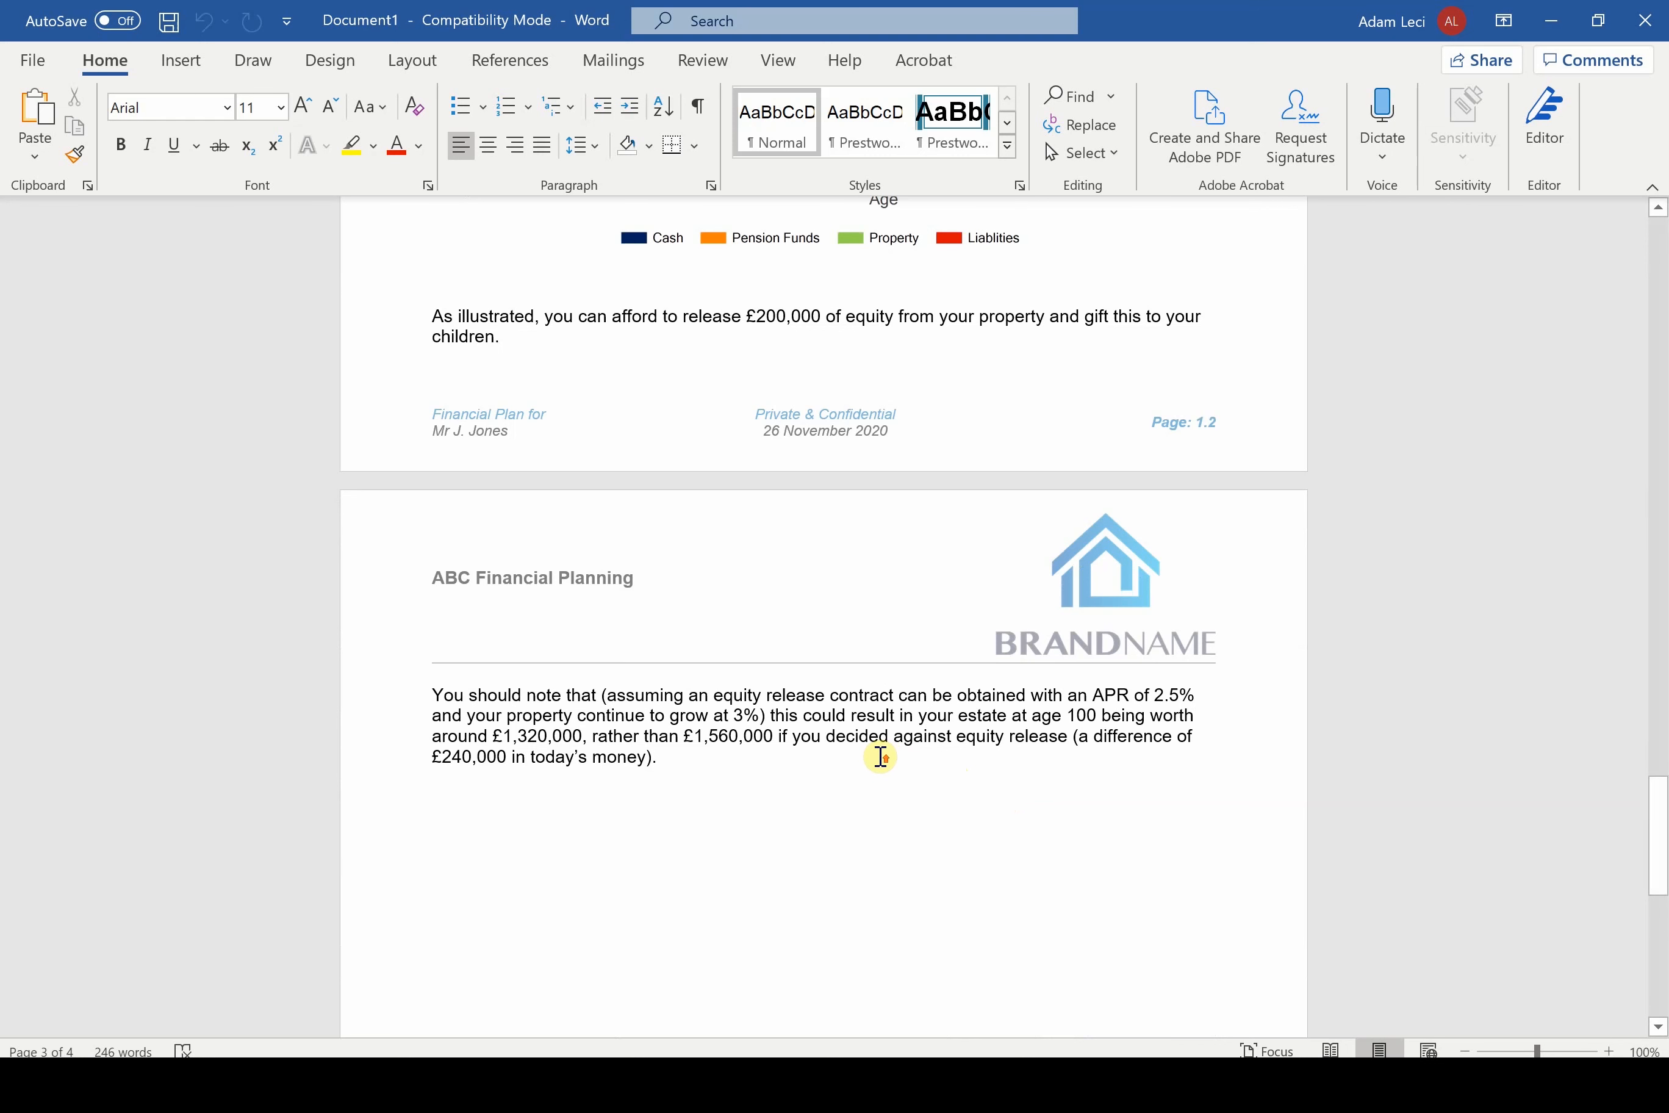
scroll(862, 725, "up", 3)
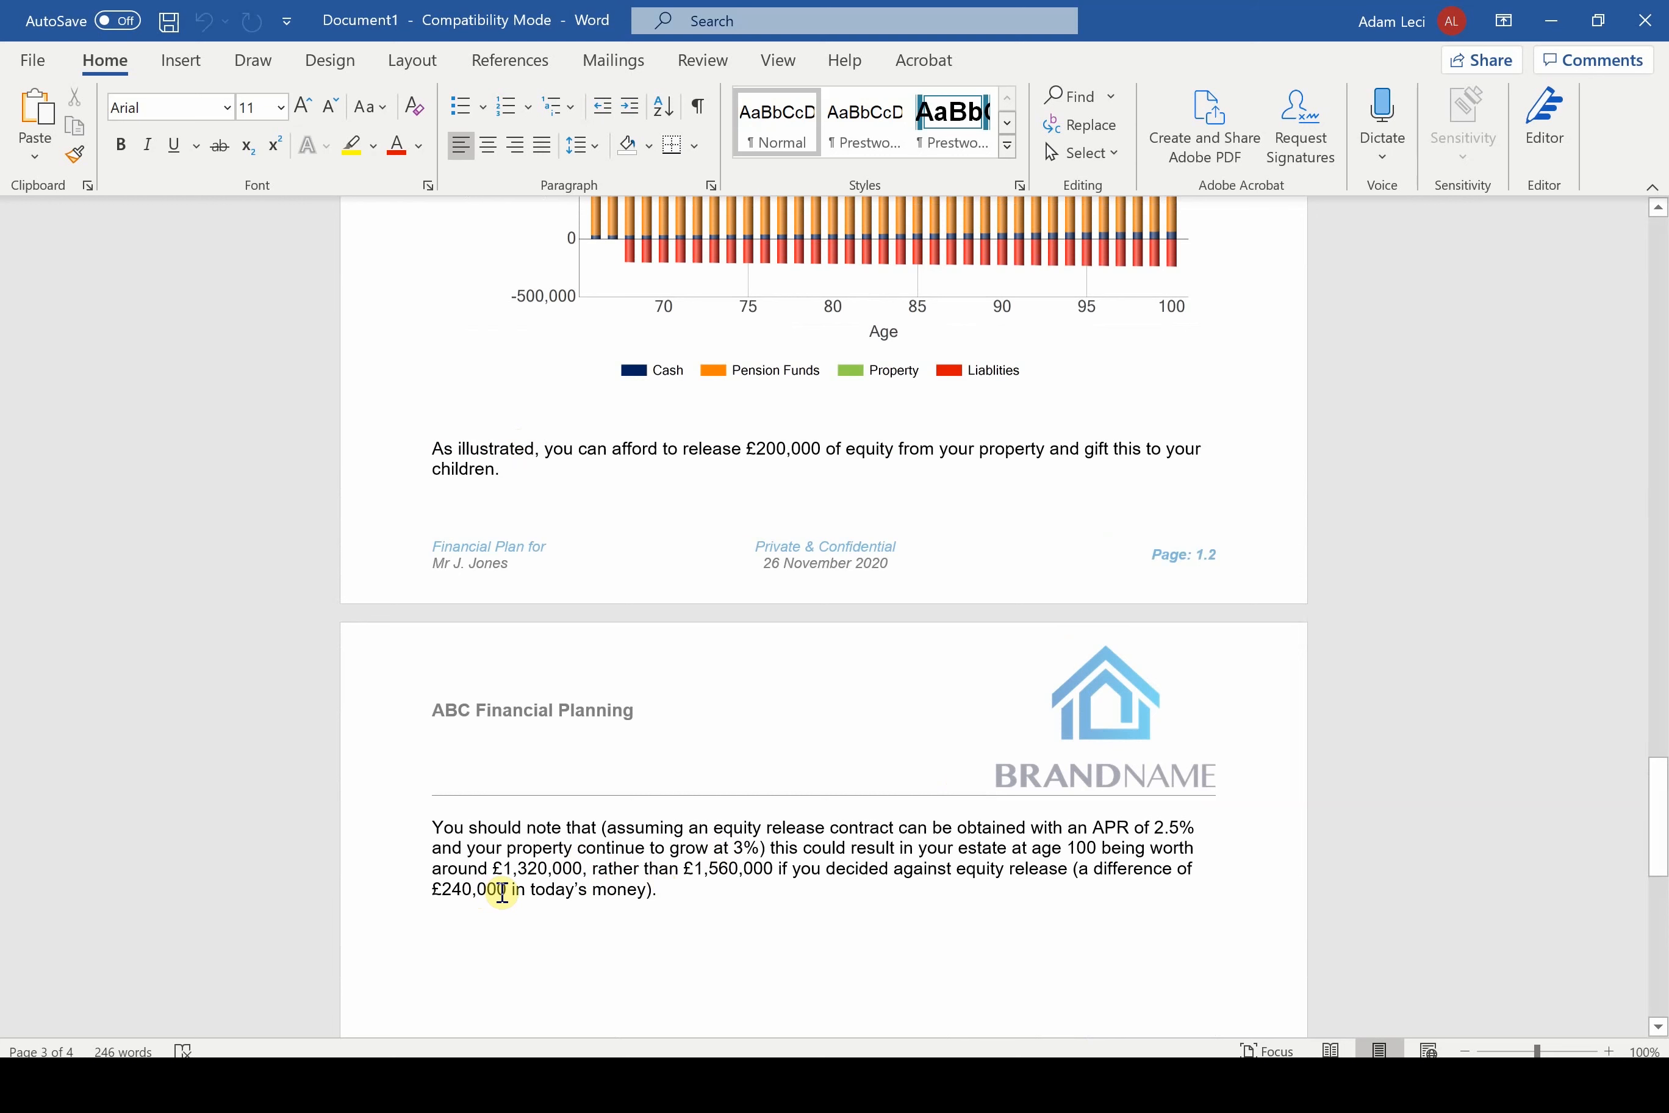
left_click_drag(513, 890, 435, 889)
left_click(686, 900)
scroll(689, 898, "down", 1)
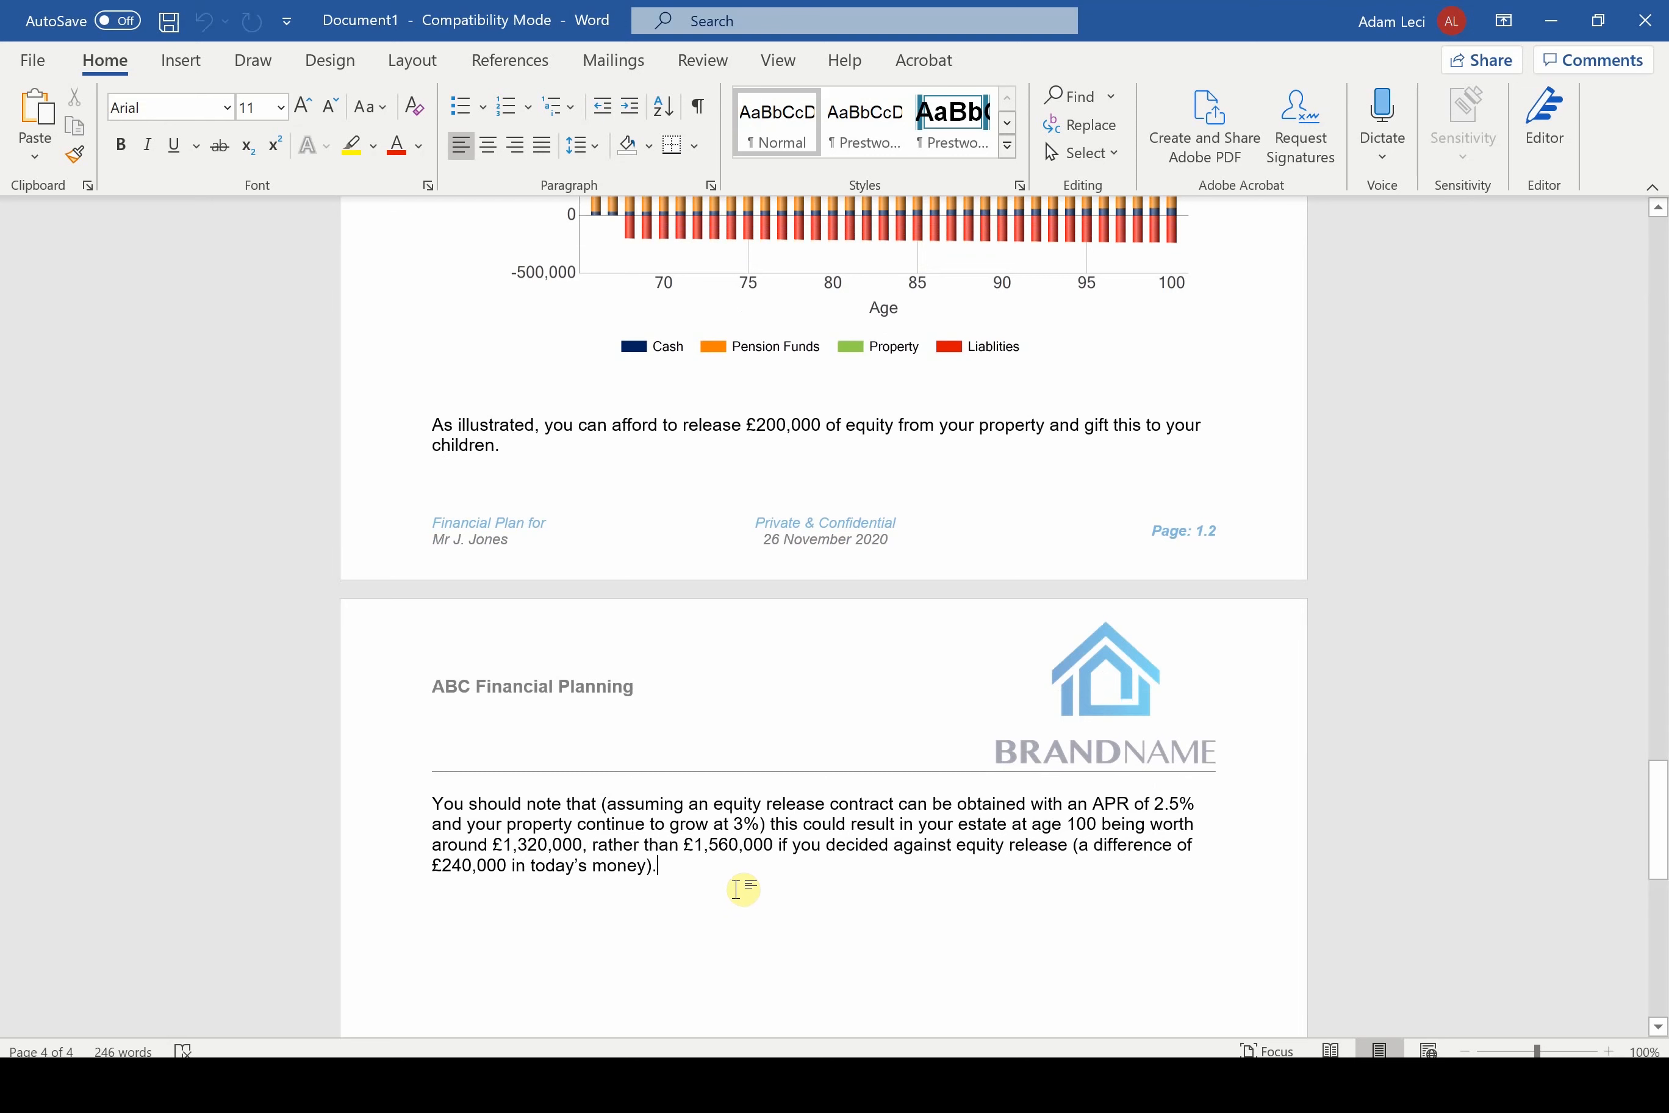
scroll(749, 662, "up", 5)
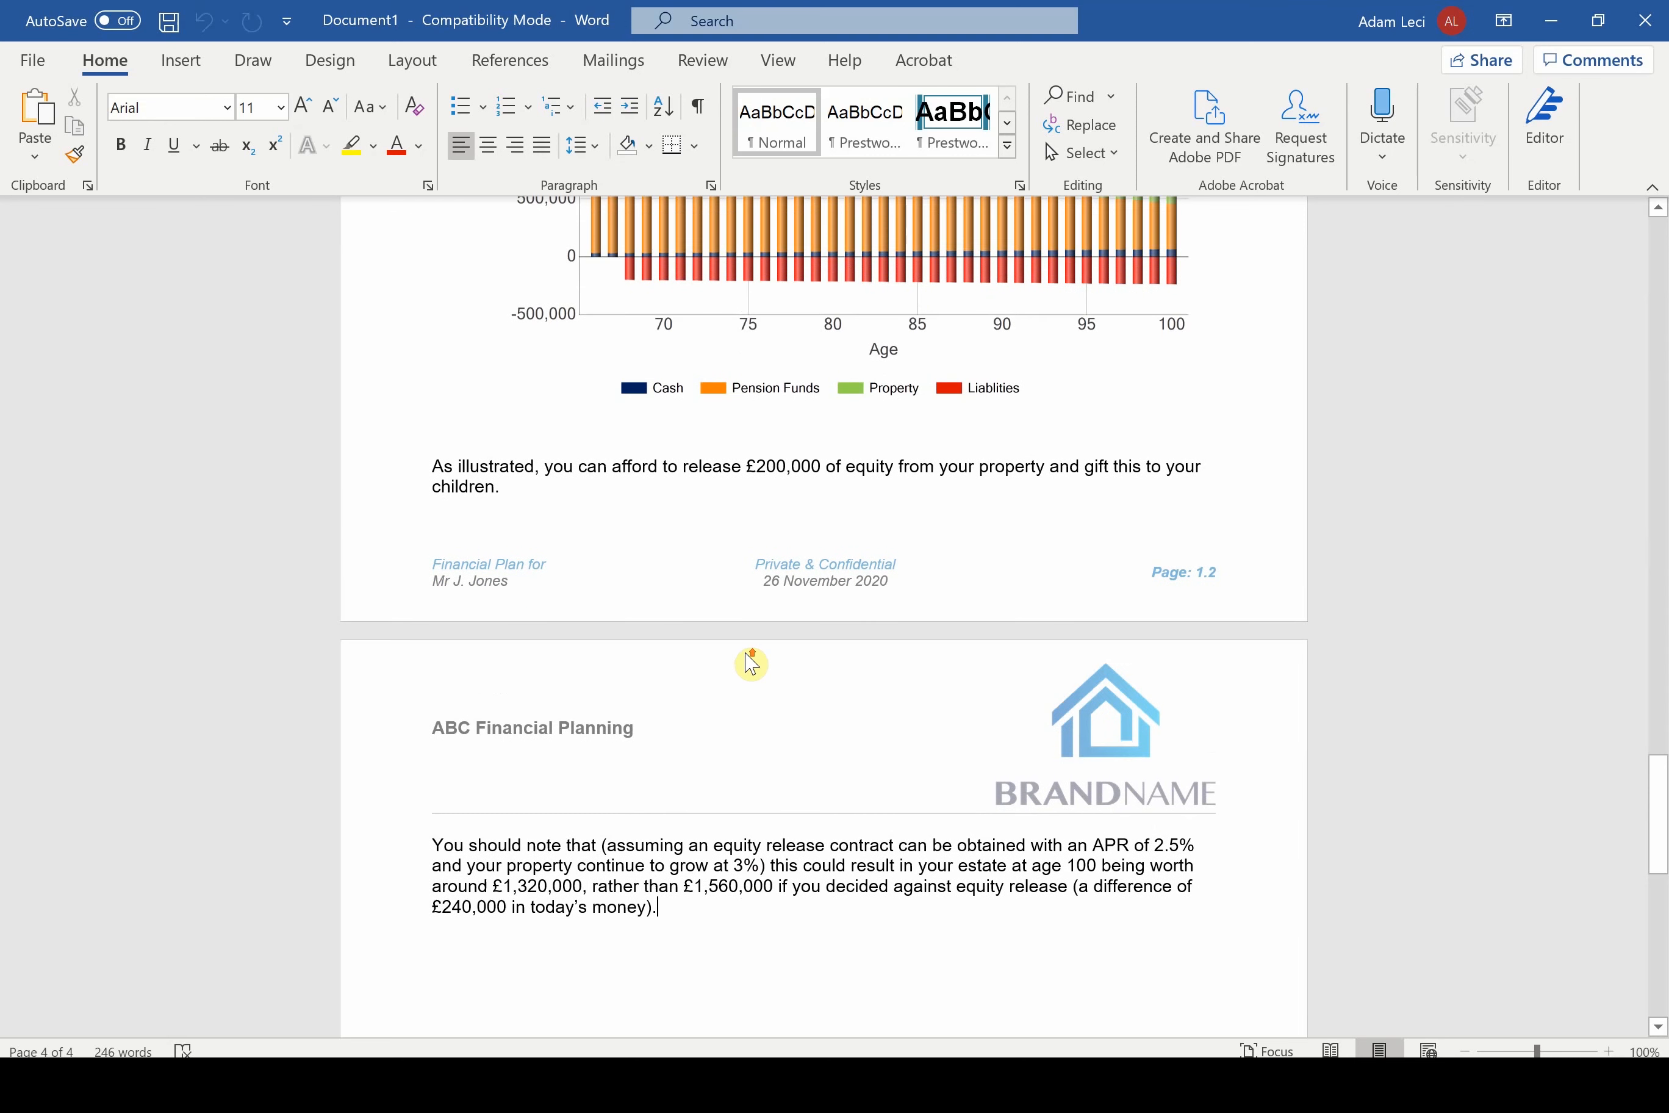